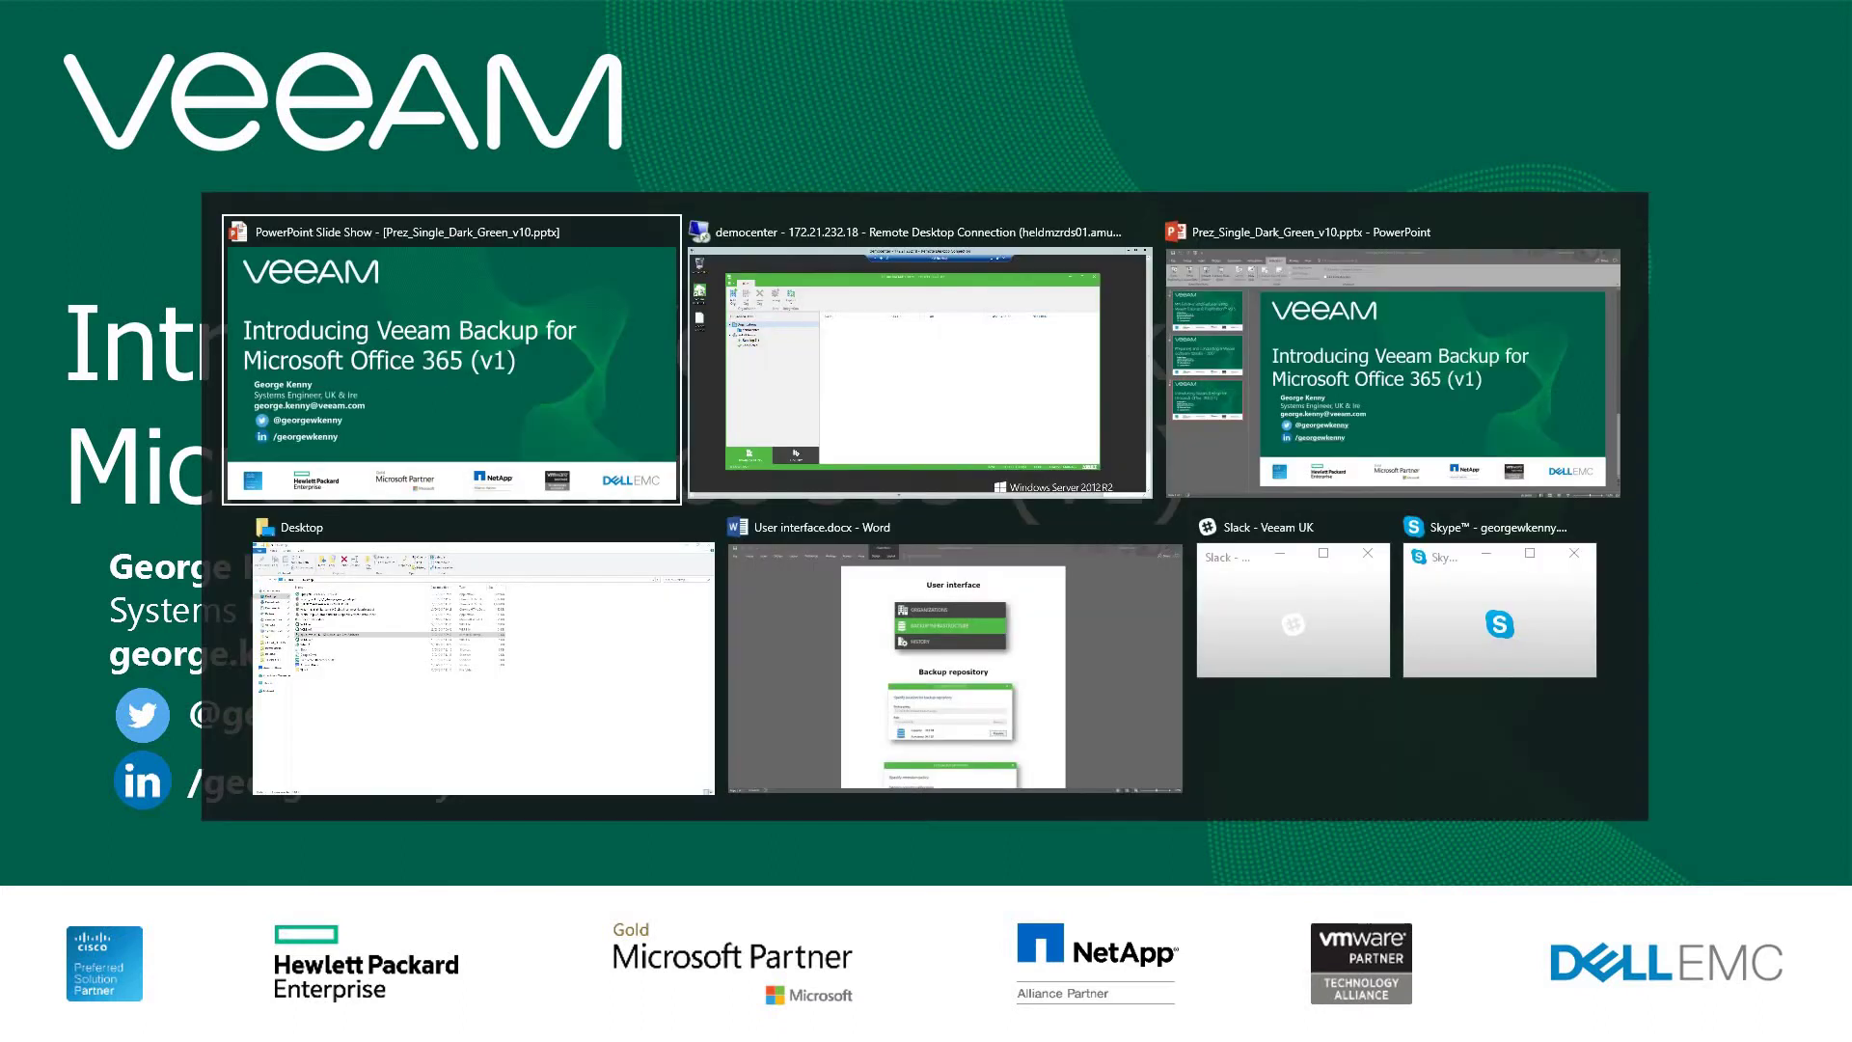
- Switch to the Remote Desktop session and nudge it and the Veeam console window into place
{"action": "left_click", "coordinate": [1354, 223]}
{"action": "key", "text": "alt+Tab"}
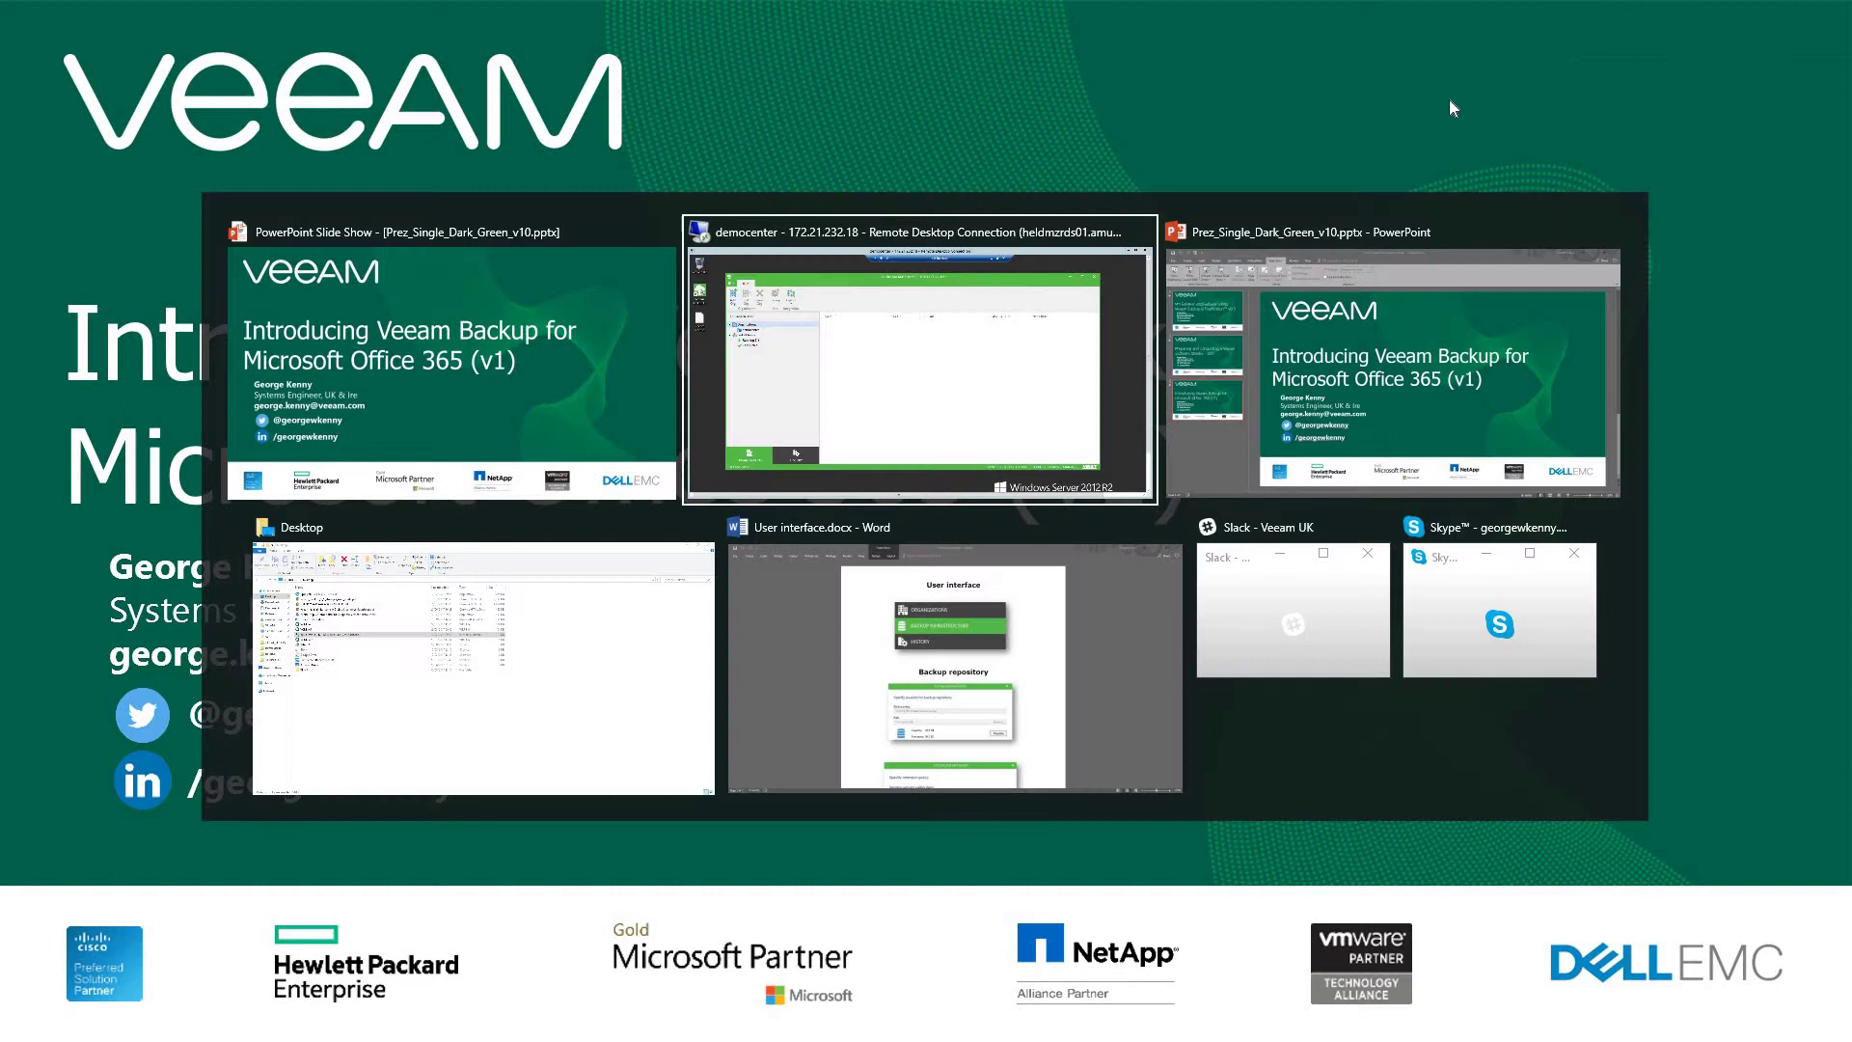
{"action": "left_click_drag", "start_coordinate": [1022, 48], "coordinate": [1045, 41]}
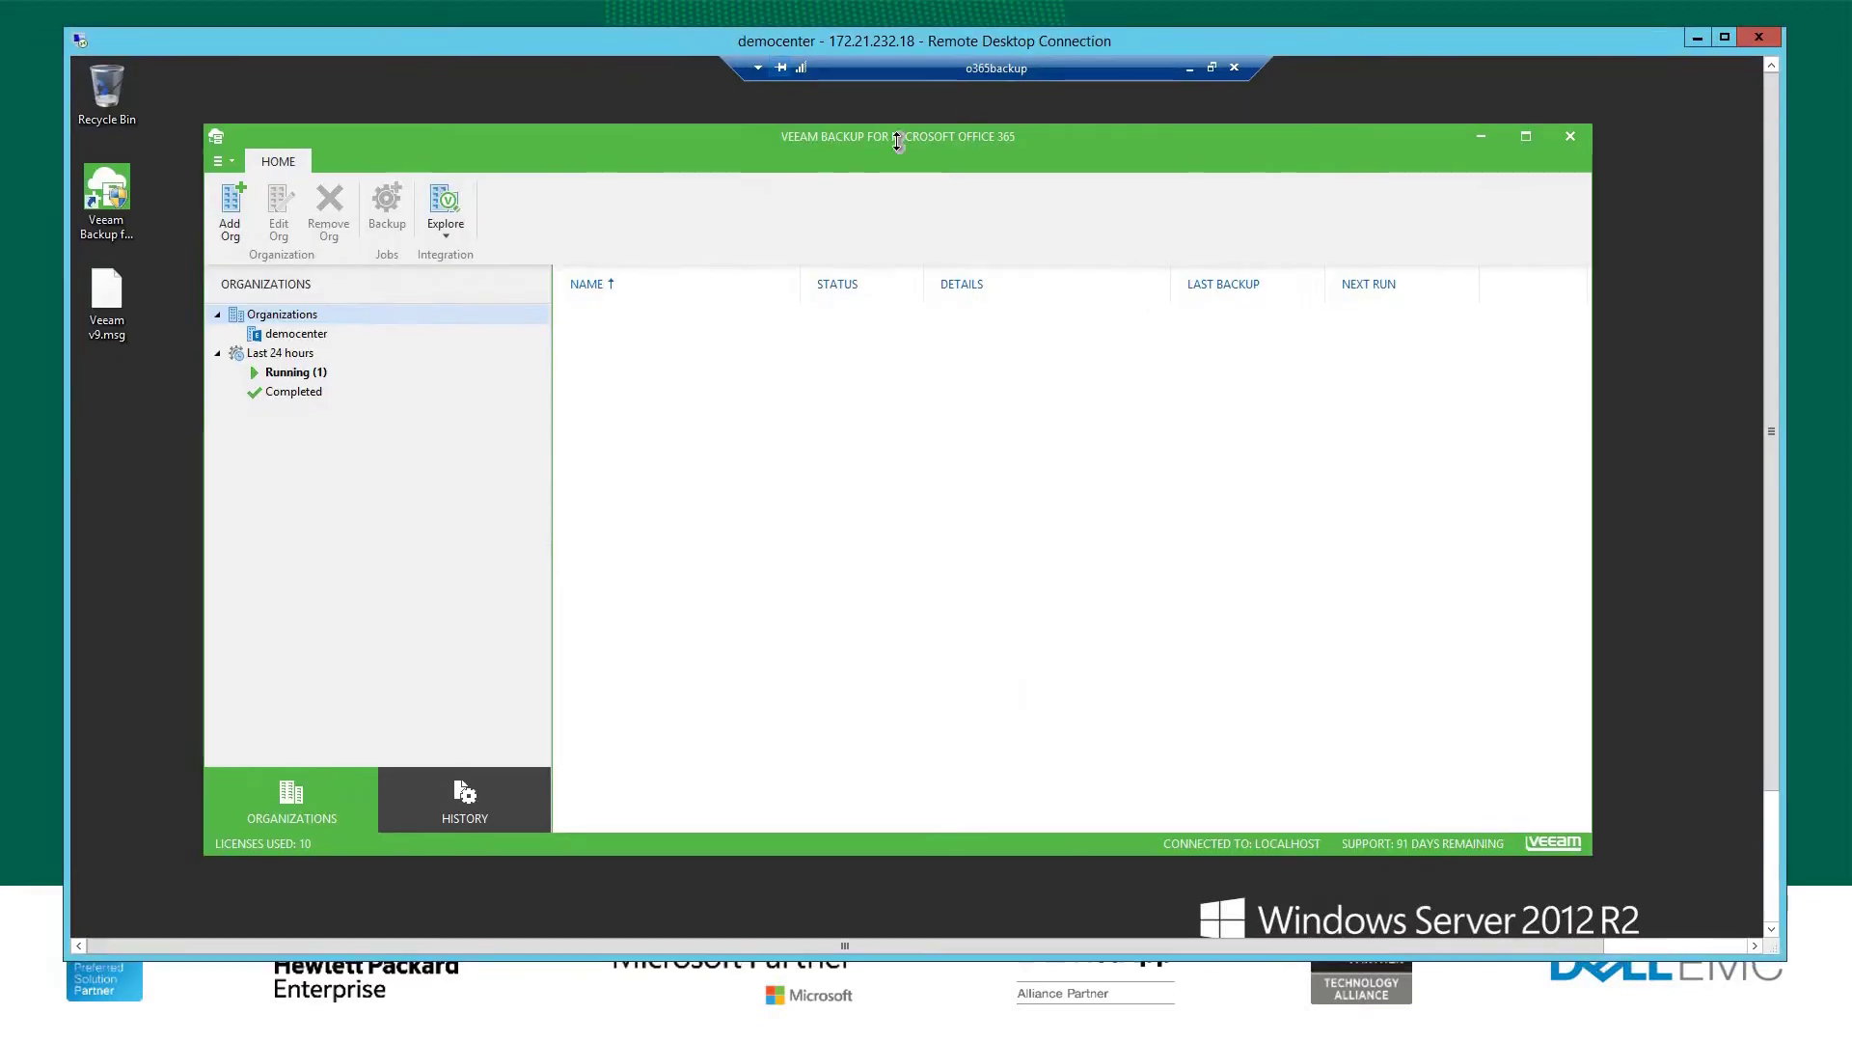
{"action": "left_click_drag", "start_coordinate": [941, 141], "coordinate": [945, 143]}
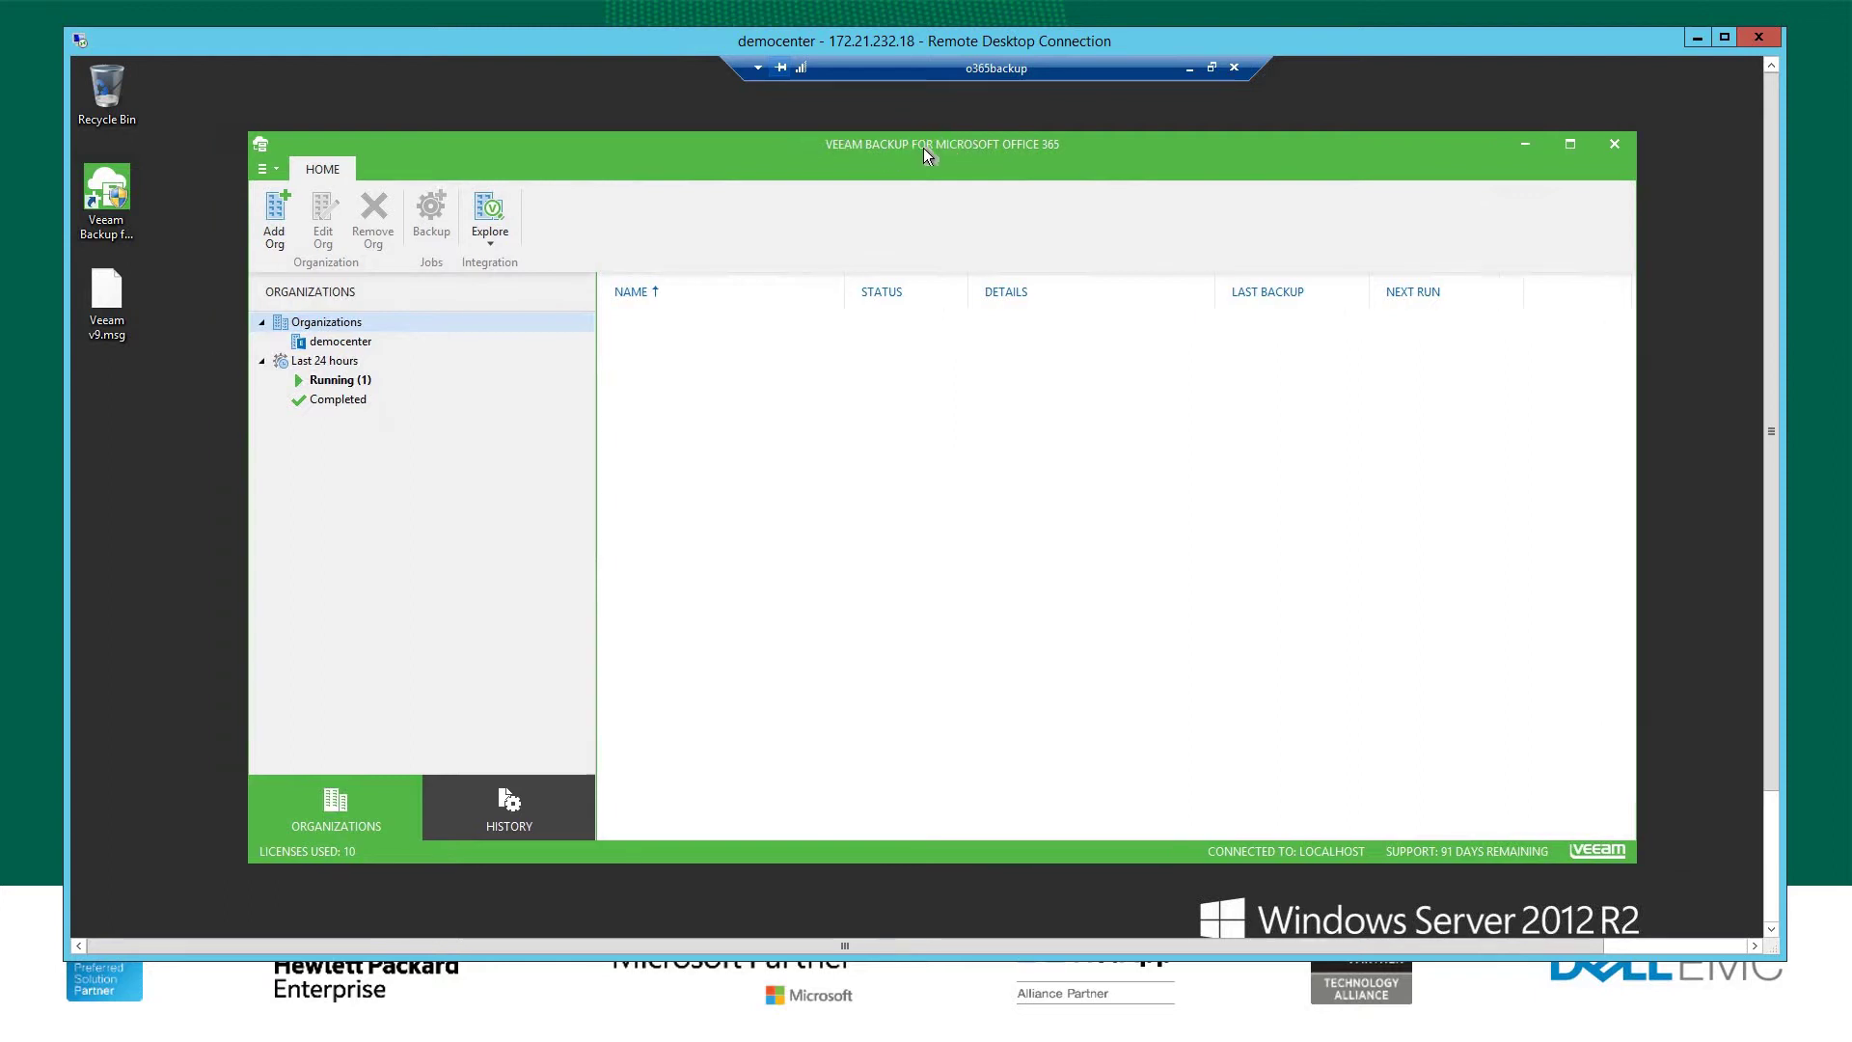
{"action": "left_click_drag", "start_coordinate": [924, 148], "coordinate": [889, 152]}
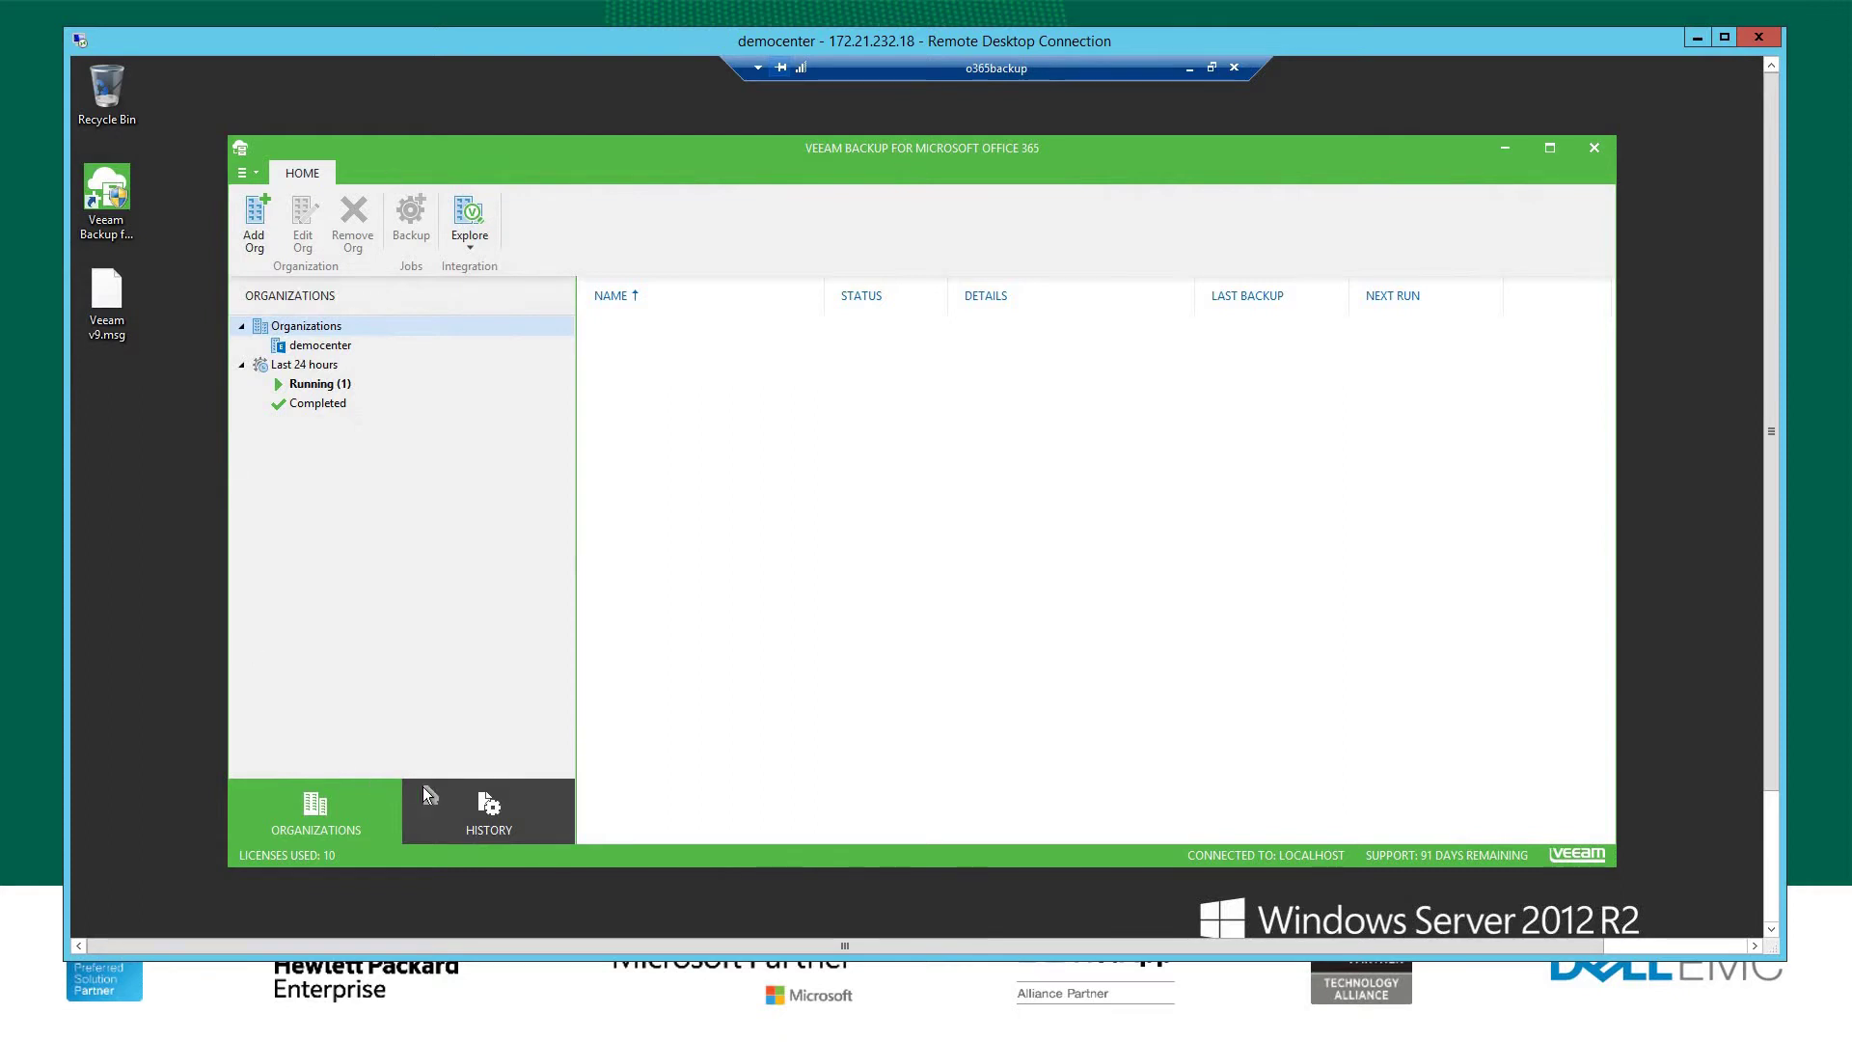
- Open democenter's Daily Backup job session (Success, 10 of 10 mailboxes) and highlight a mailbox log row
{"action": "left_click", "coordinate": [466, 805]}
{"action": "left_click", "coordinate": [339, 813]}
{"action": "left_click", "coordinate": [471, 819]}
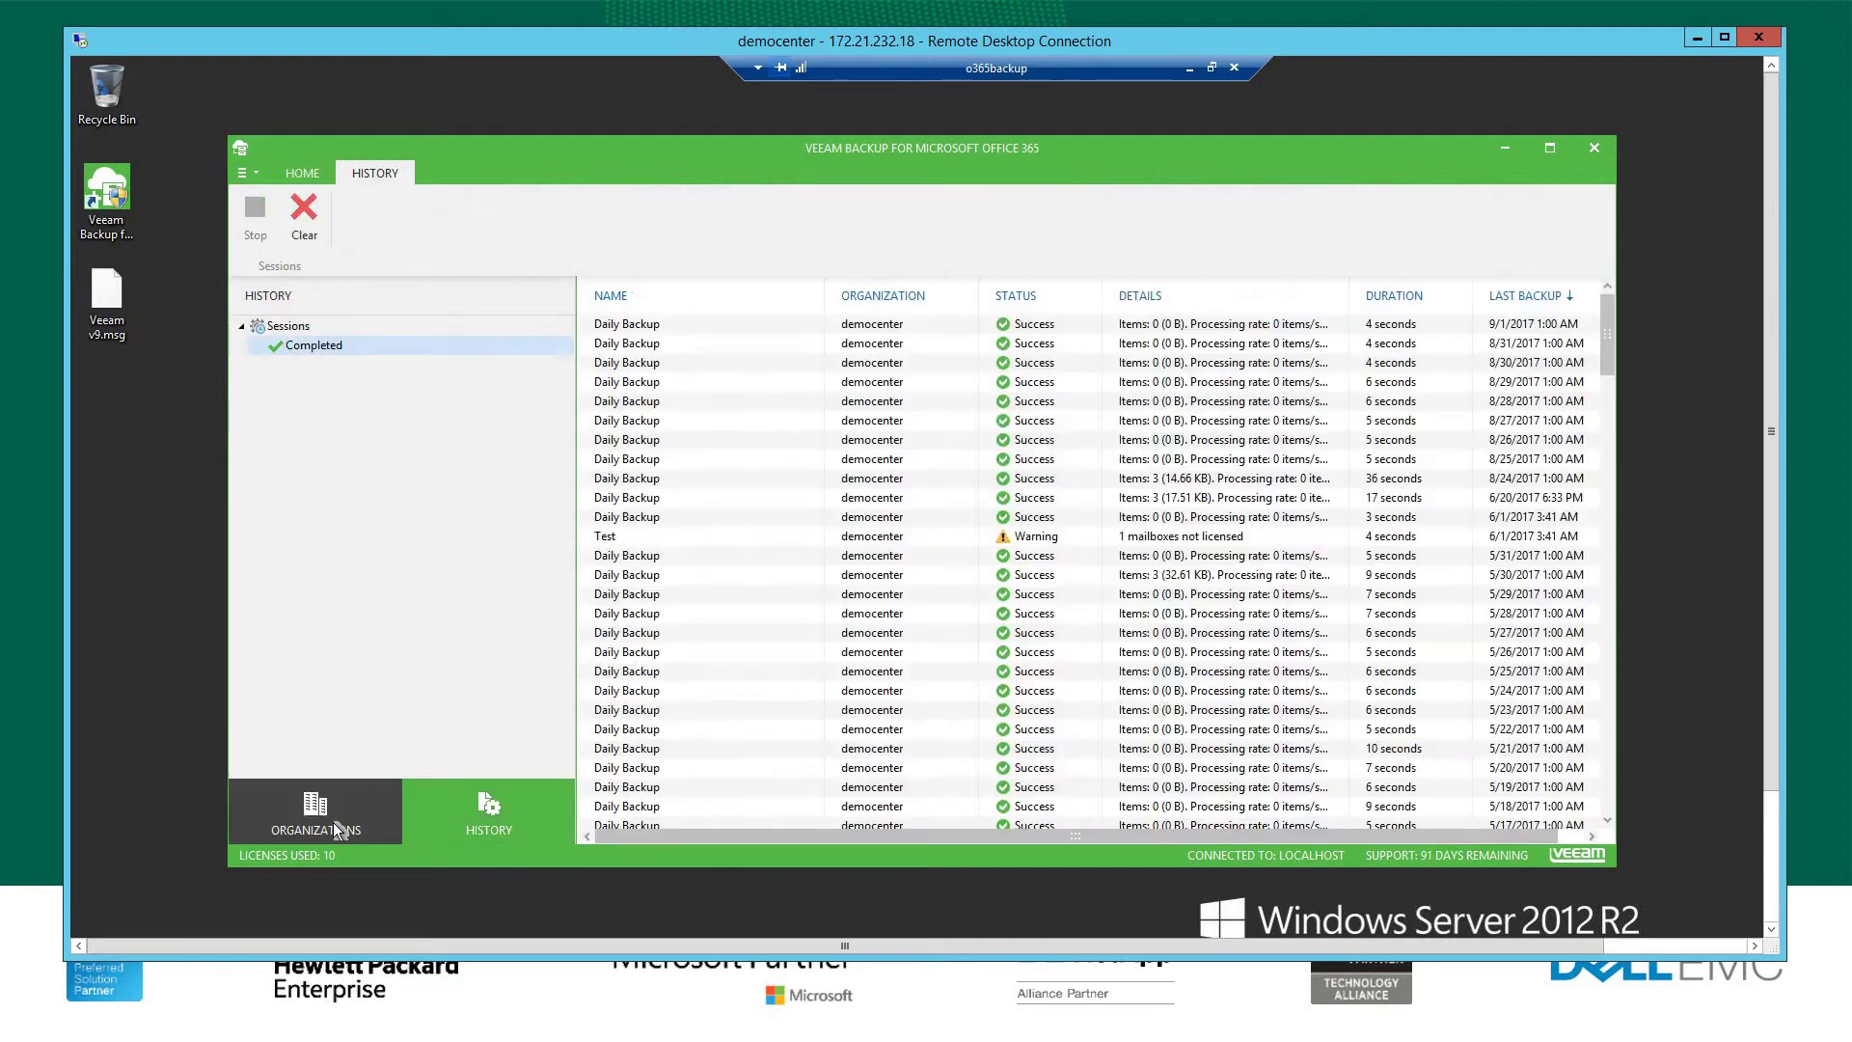
{"action": "left_click", "coordinate": [334, 820]}
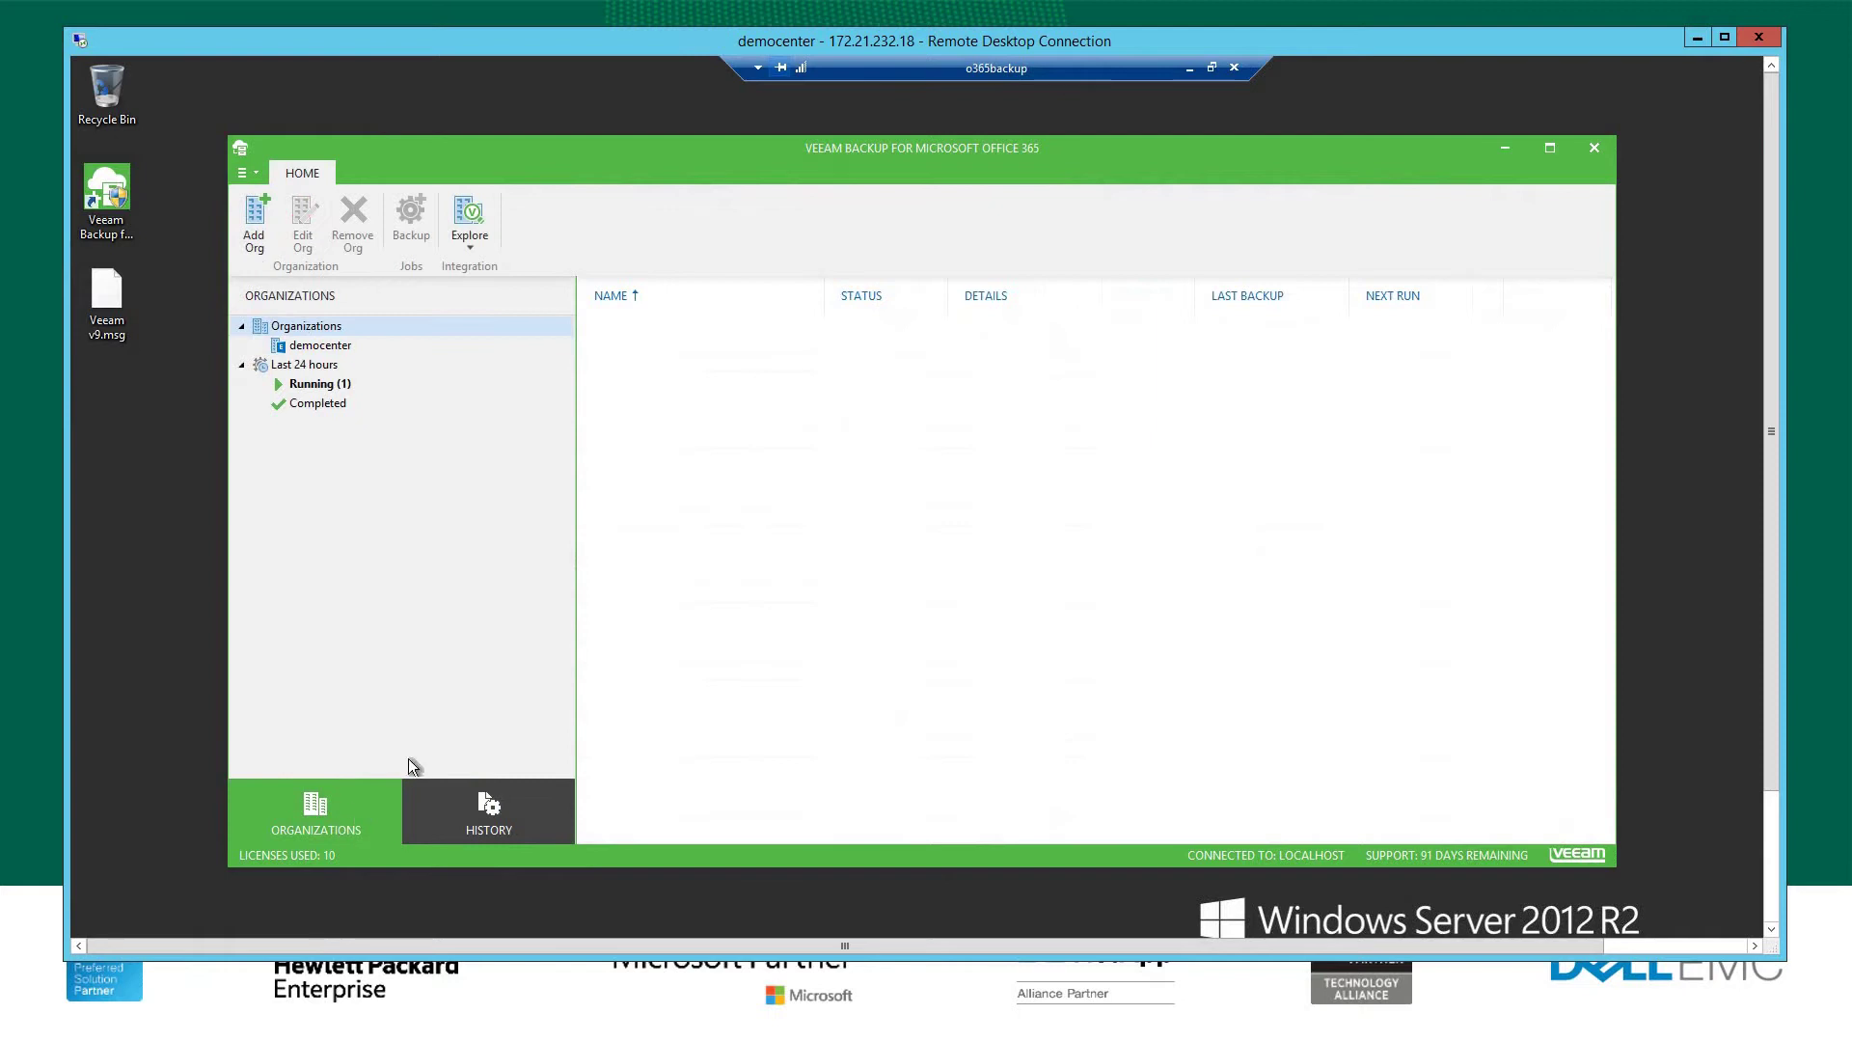
{"action": "left_click", "coordinate": [321, 348]}
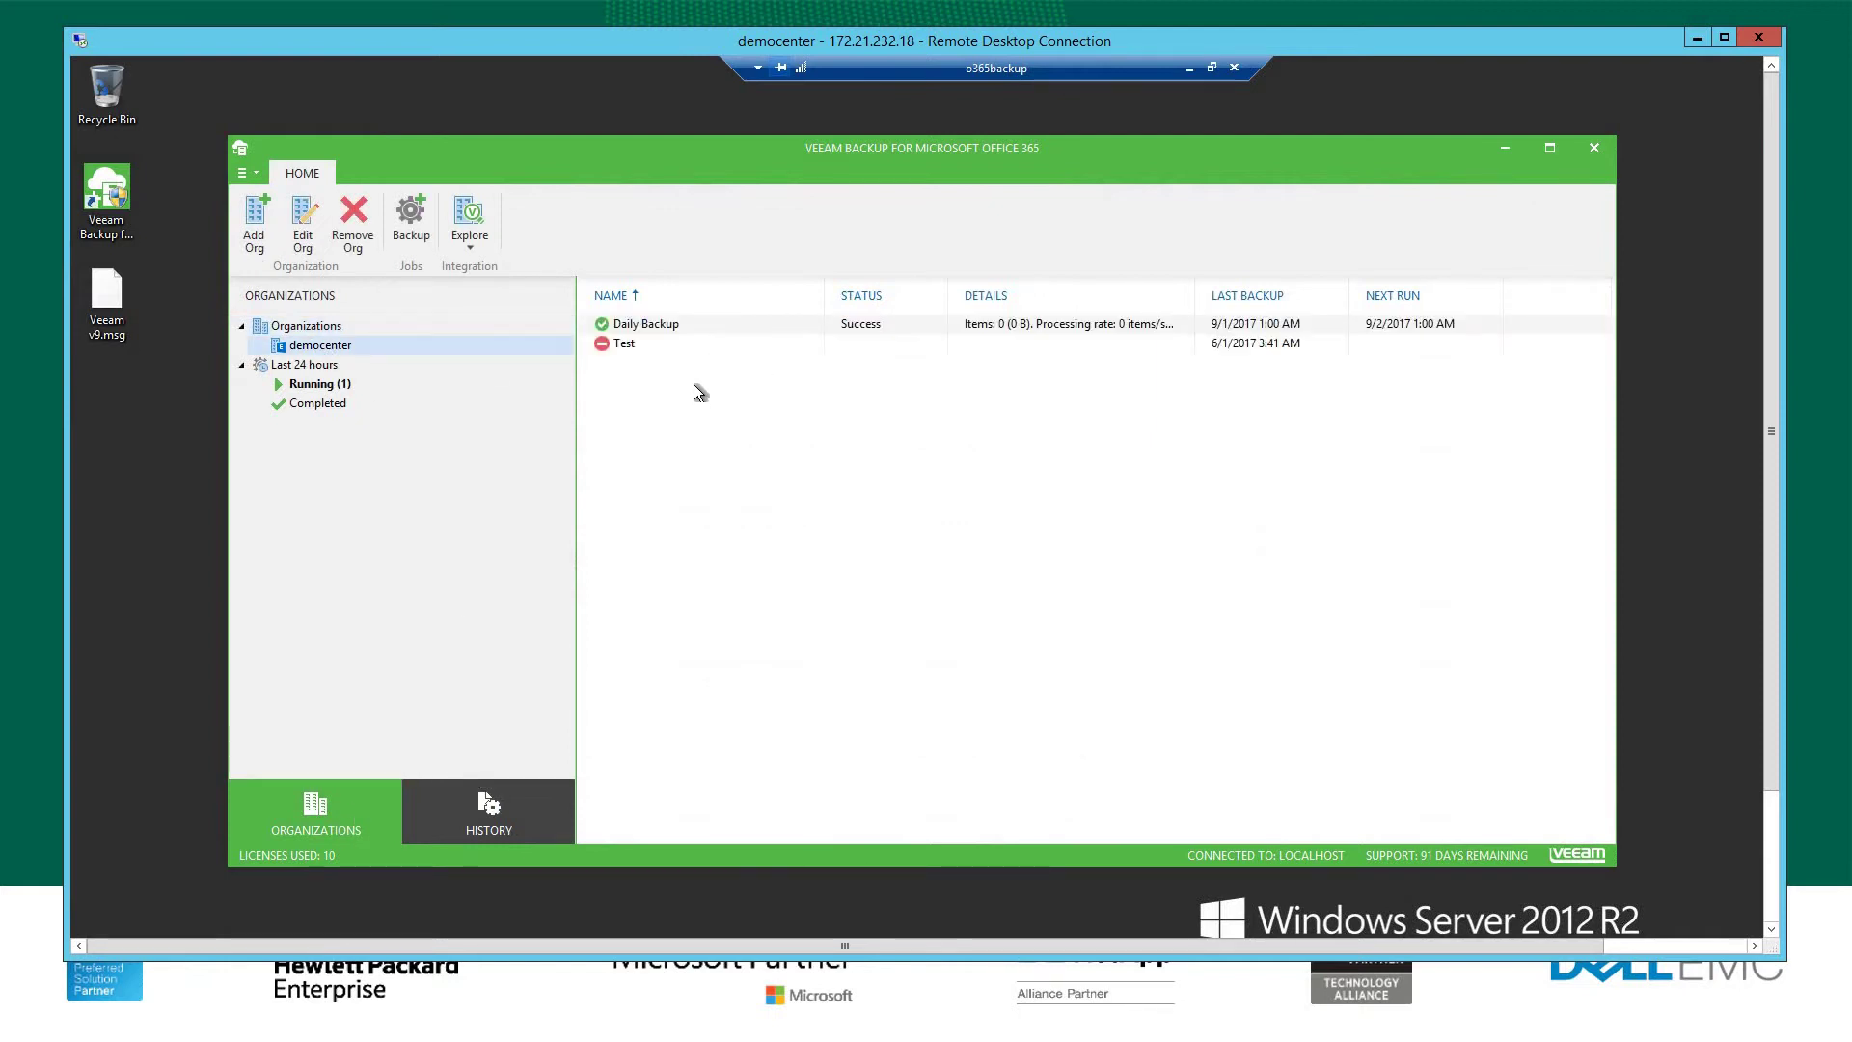
{"action": "left_click", "coordinate": [677, 331]}
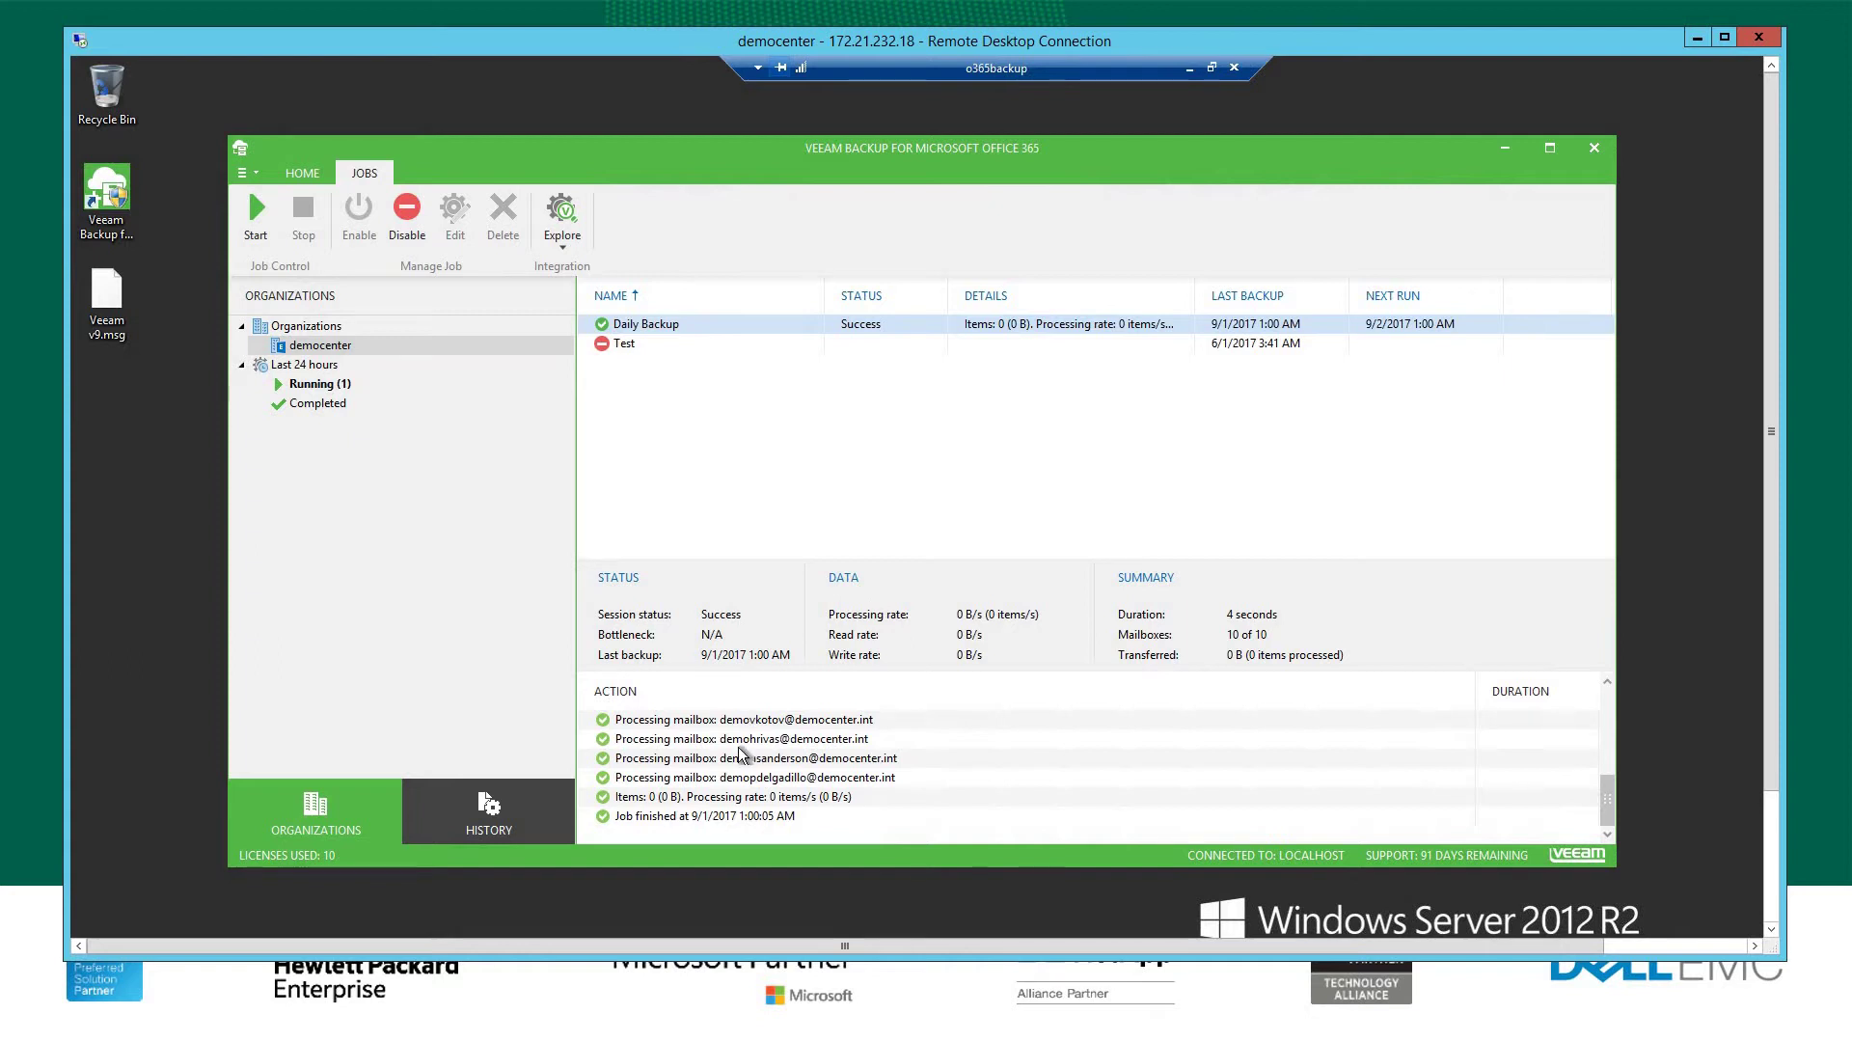
{"action": "left_click", "coordinate": [759, 779]}
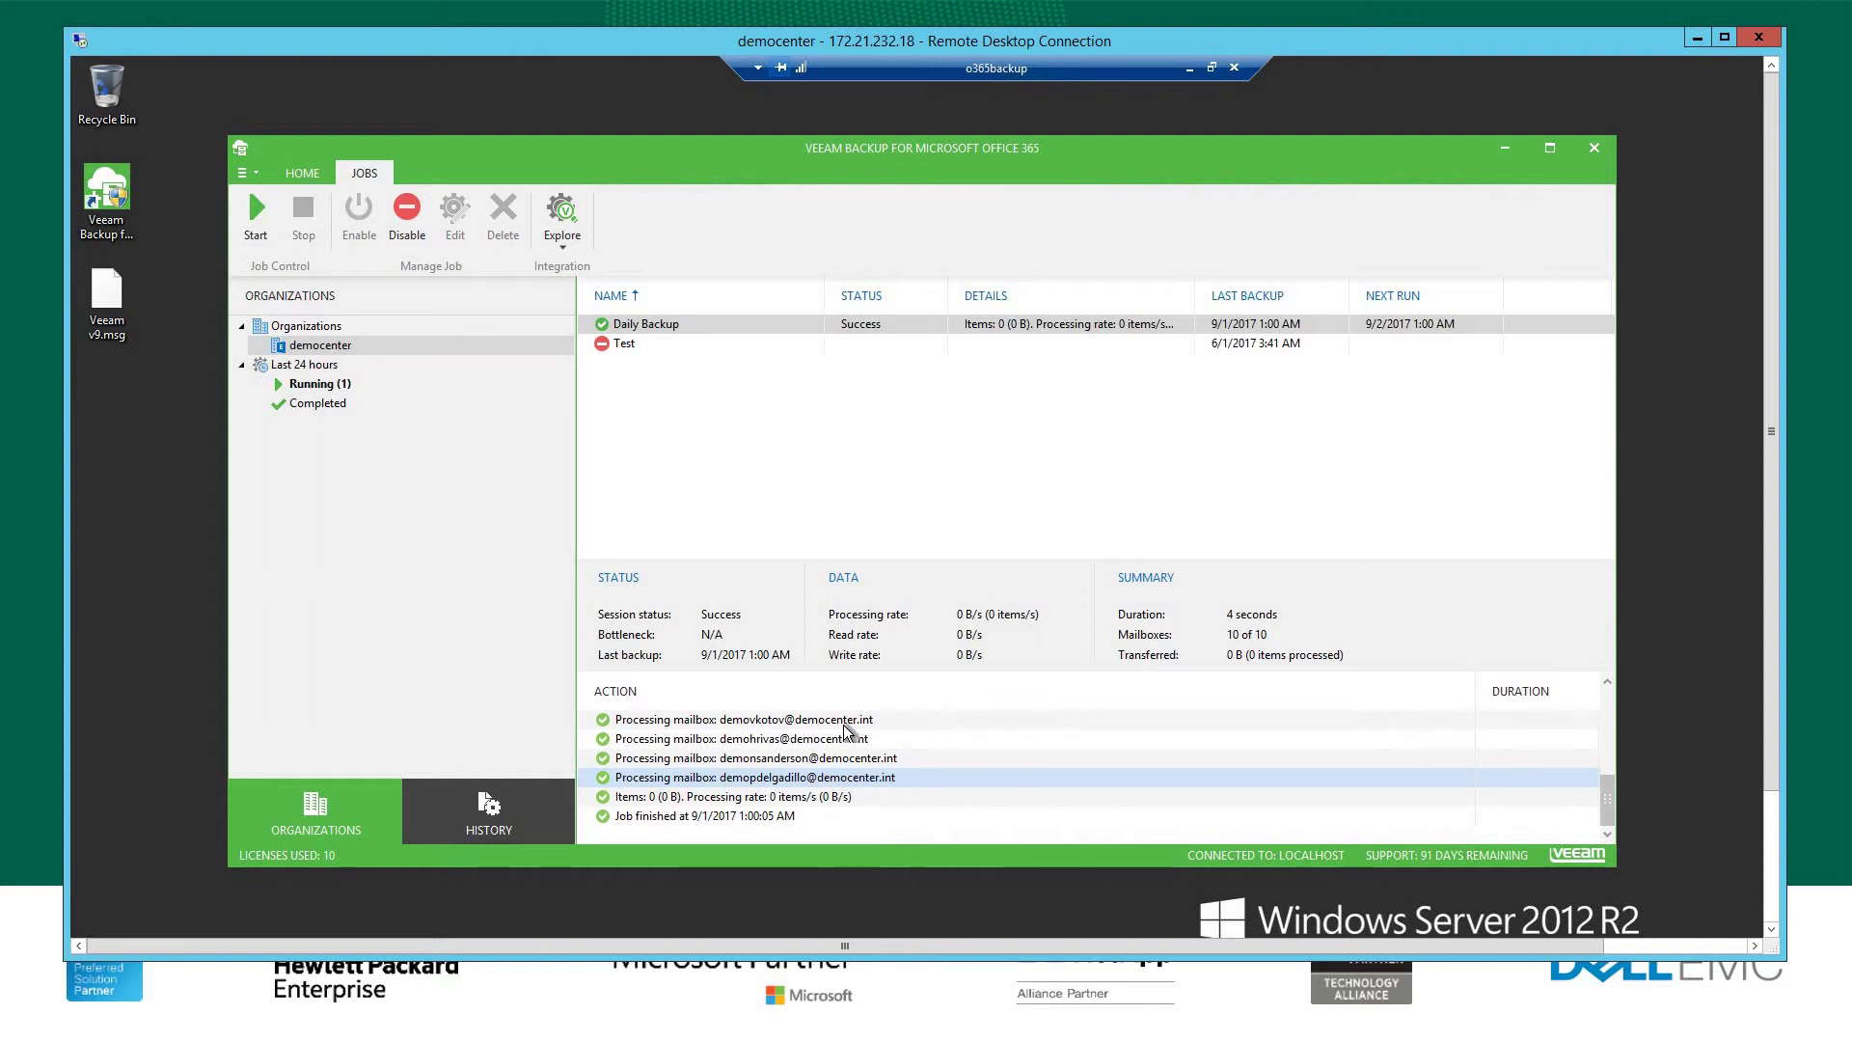
- Check the product version 1.0.0.860 in About from the main menu
{"action": "left_click", "coordinate": [242, 172]}
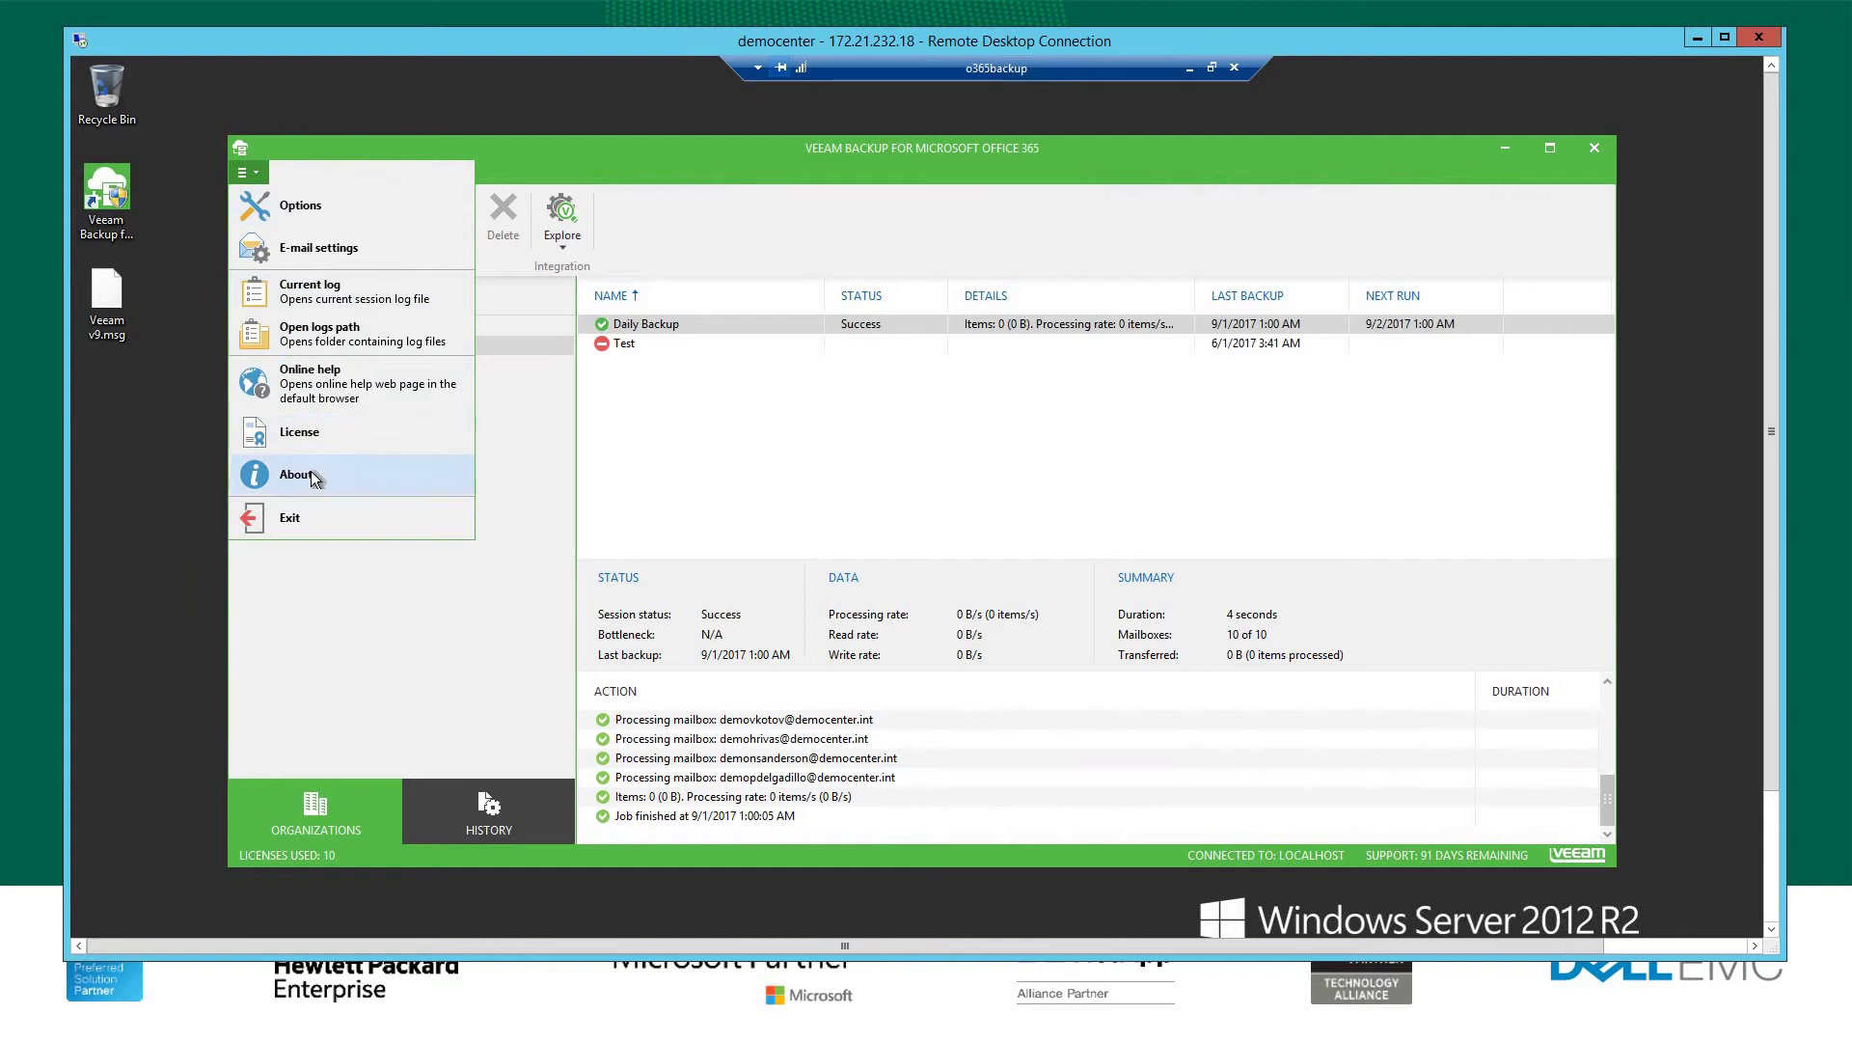
{"action": "left_click", "coordinate": [310, 473]}
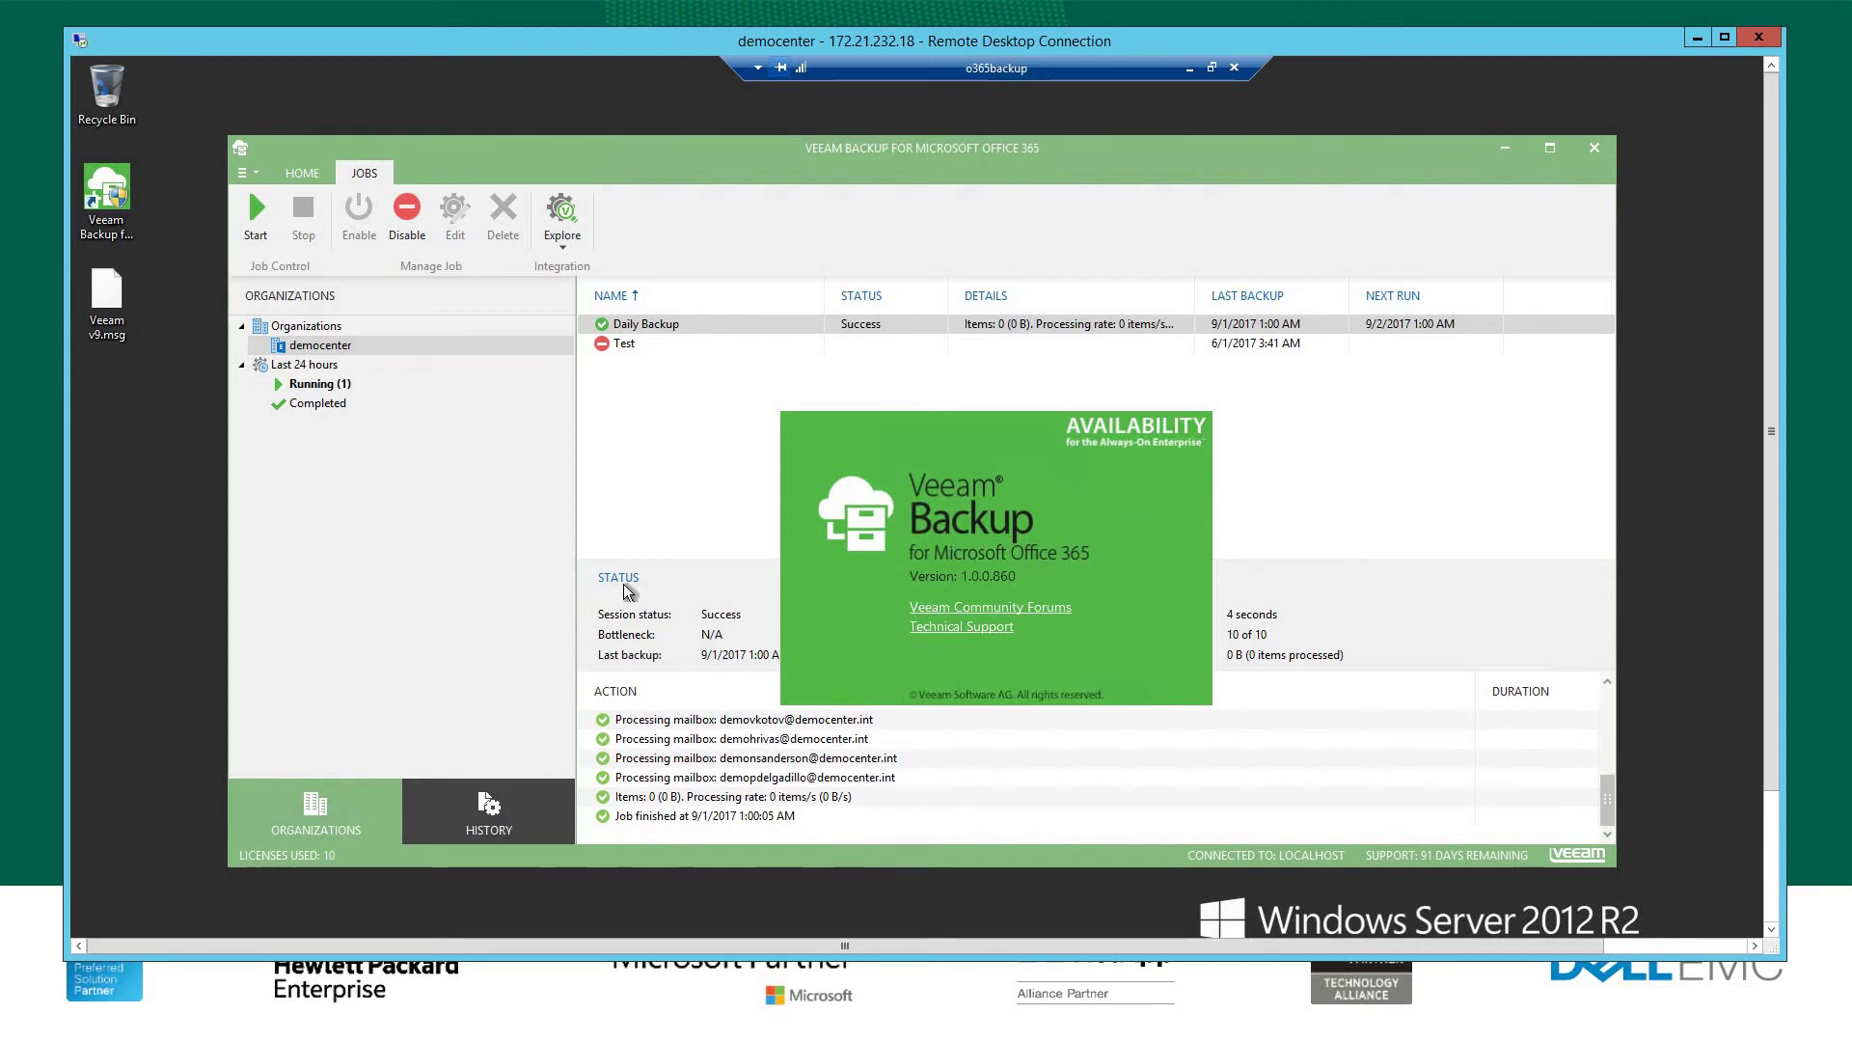
{"action": "left_click", "coordinate": [484, 800]}
- Toggle between History and Organizations, ending at the top-level Organizations view
{"action": "left_click", "coordinate": [484, 801]}
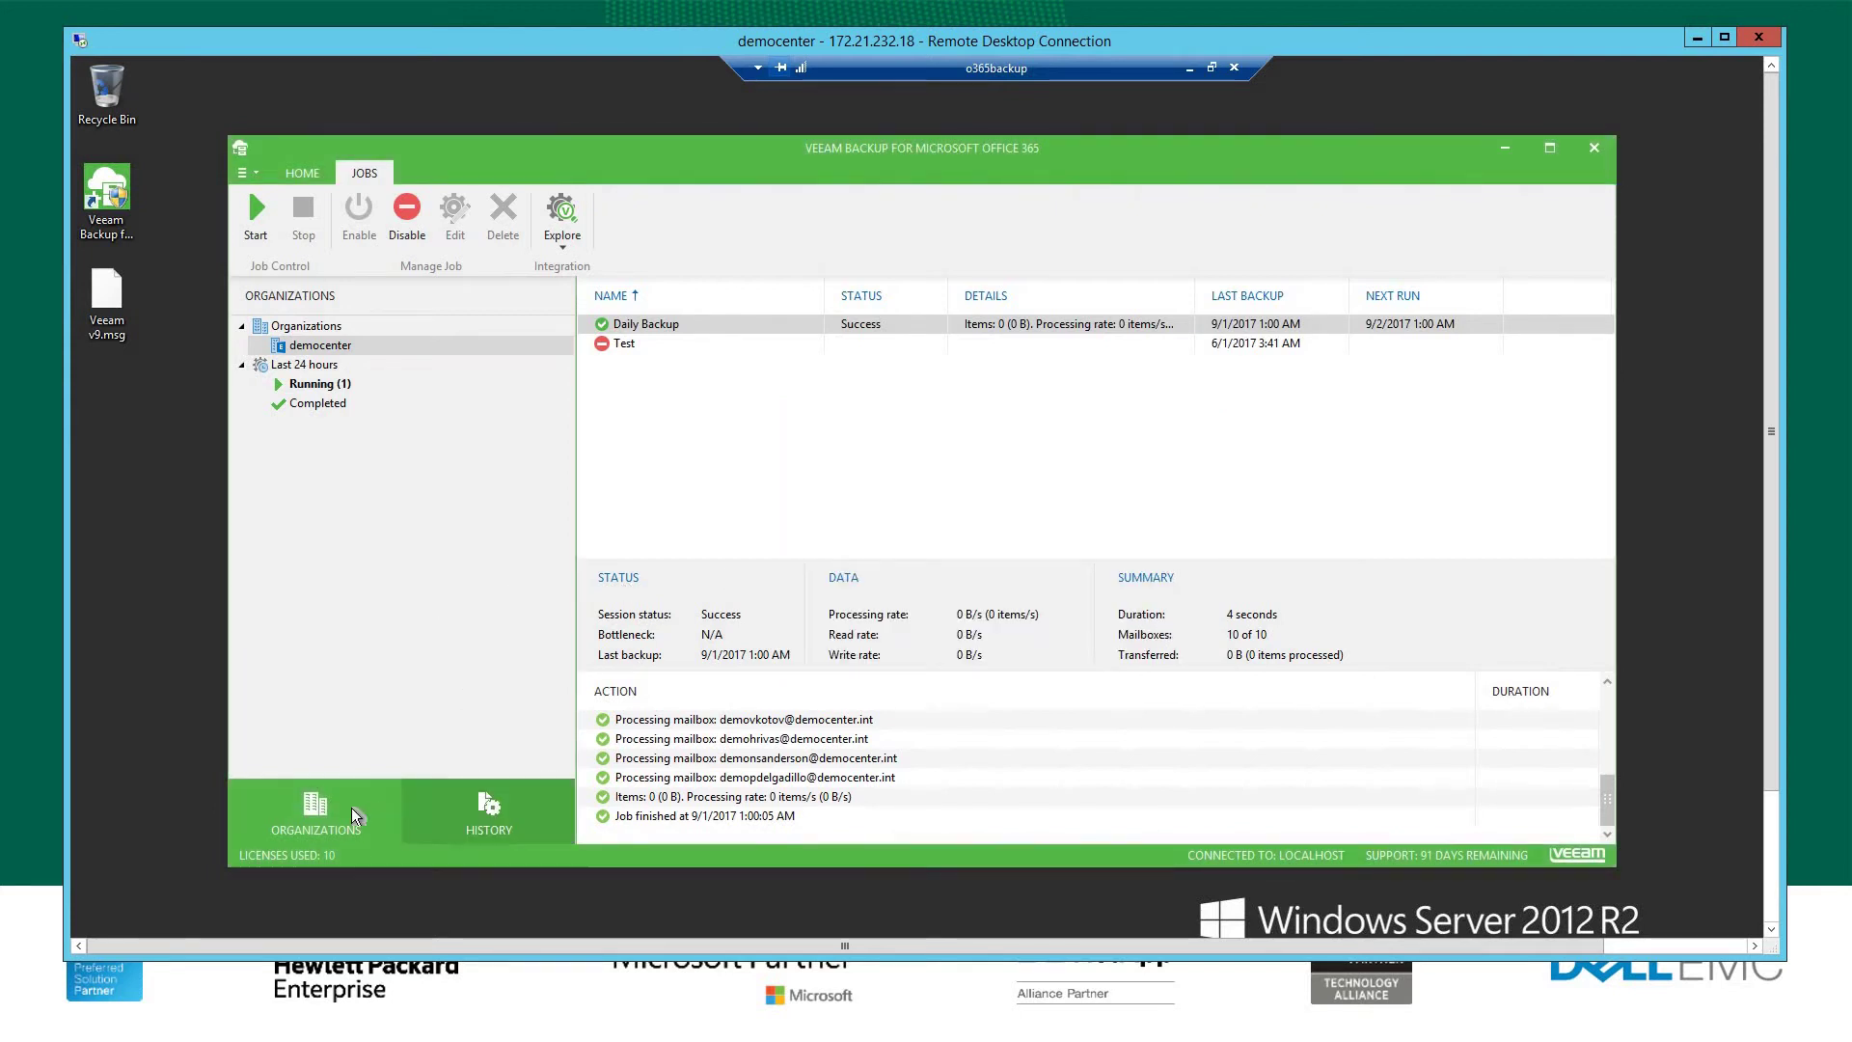
{"action": "left_click", "coordinate": [351, 808]}
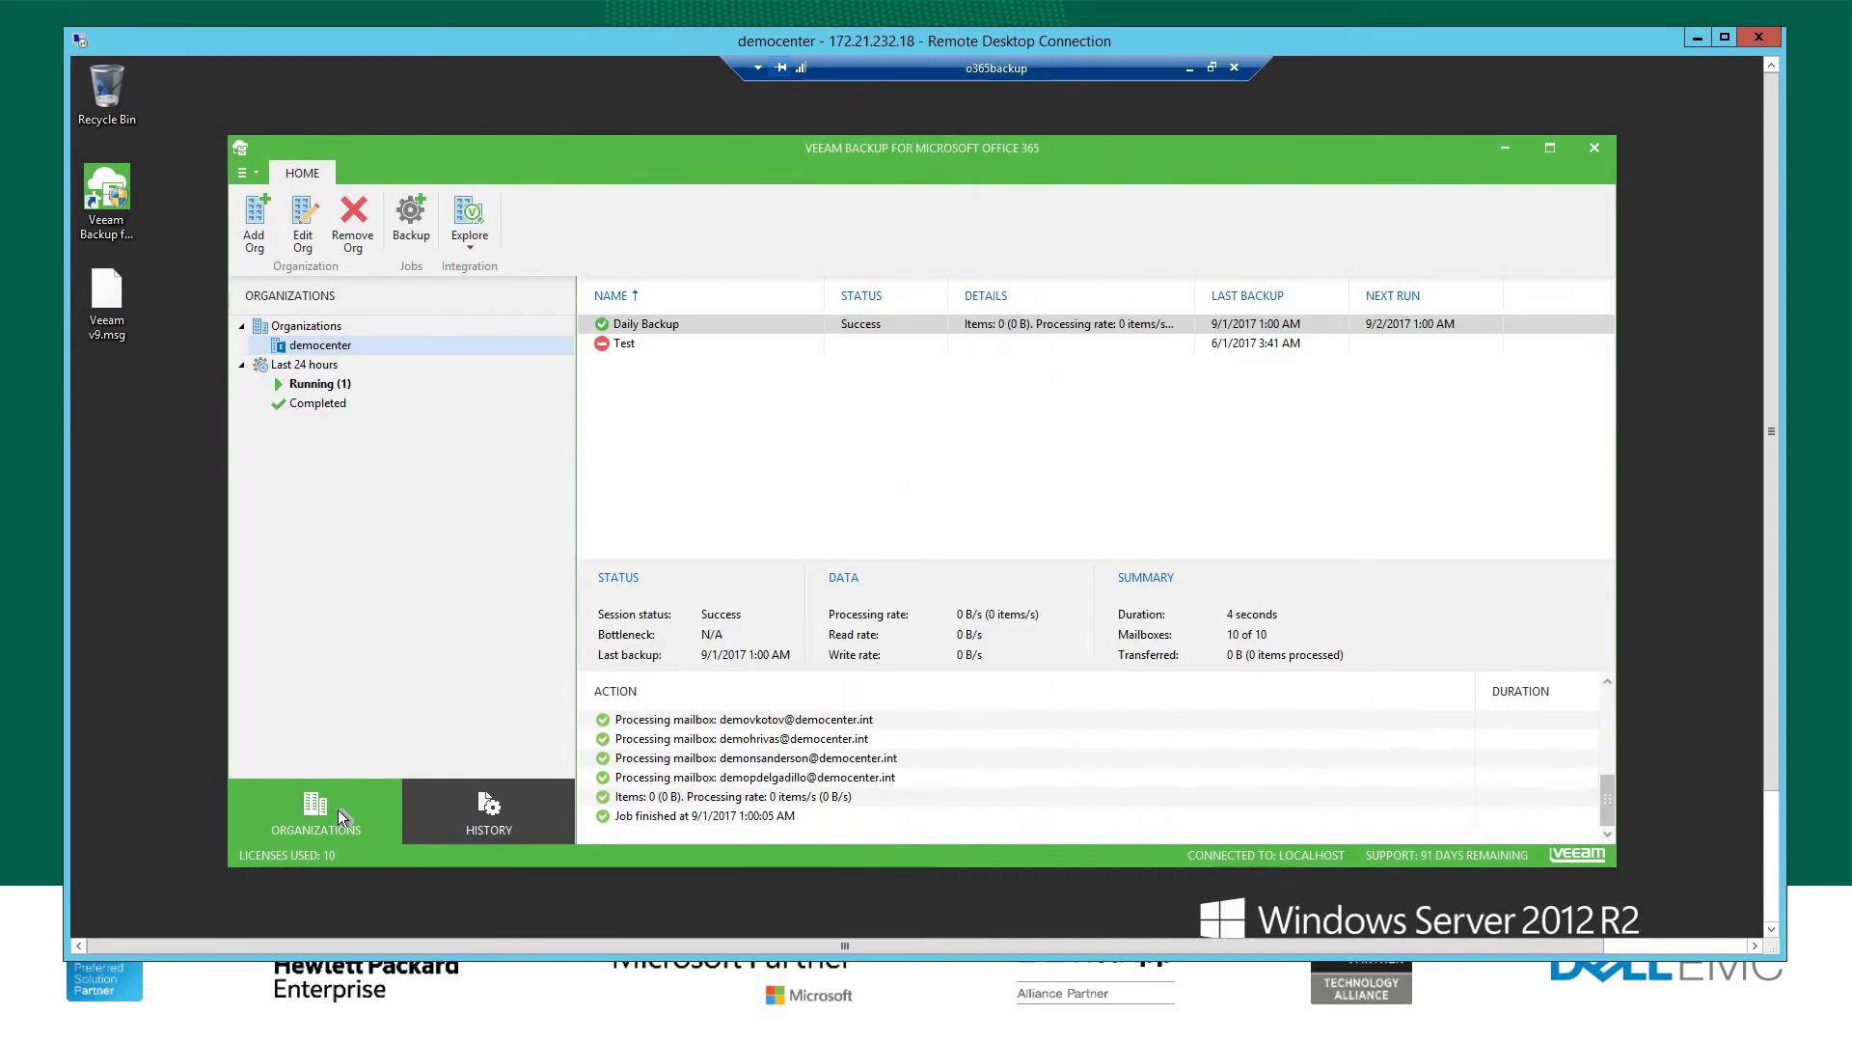
{"action": "left_click", "coordinate": [484, 805]}
{"action": "left_click", "coordinate": [386, 810]}
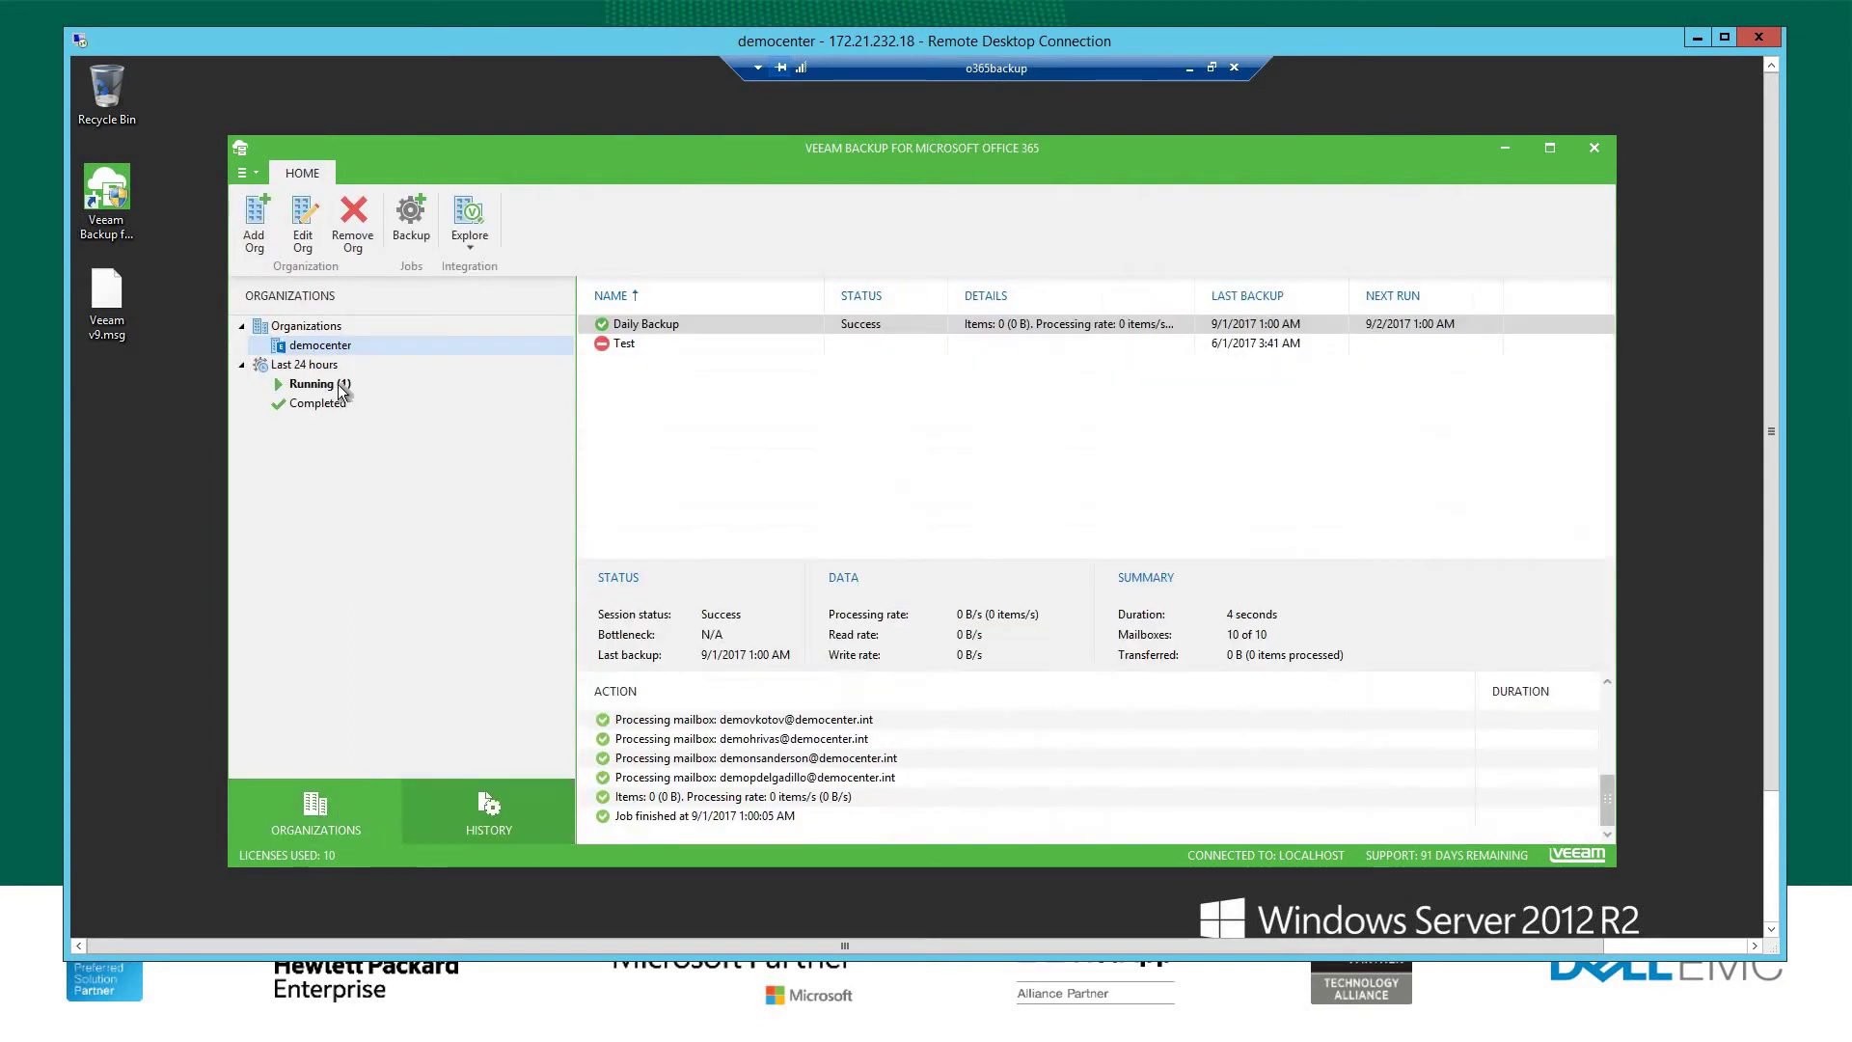
{"action": "right_click", "coordinate": [311, 330]}
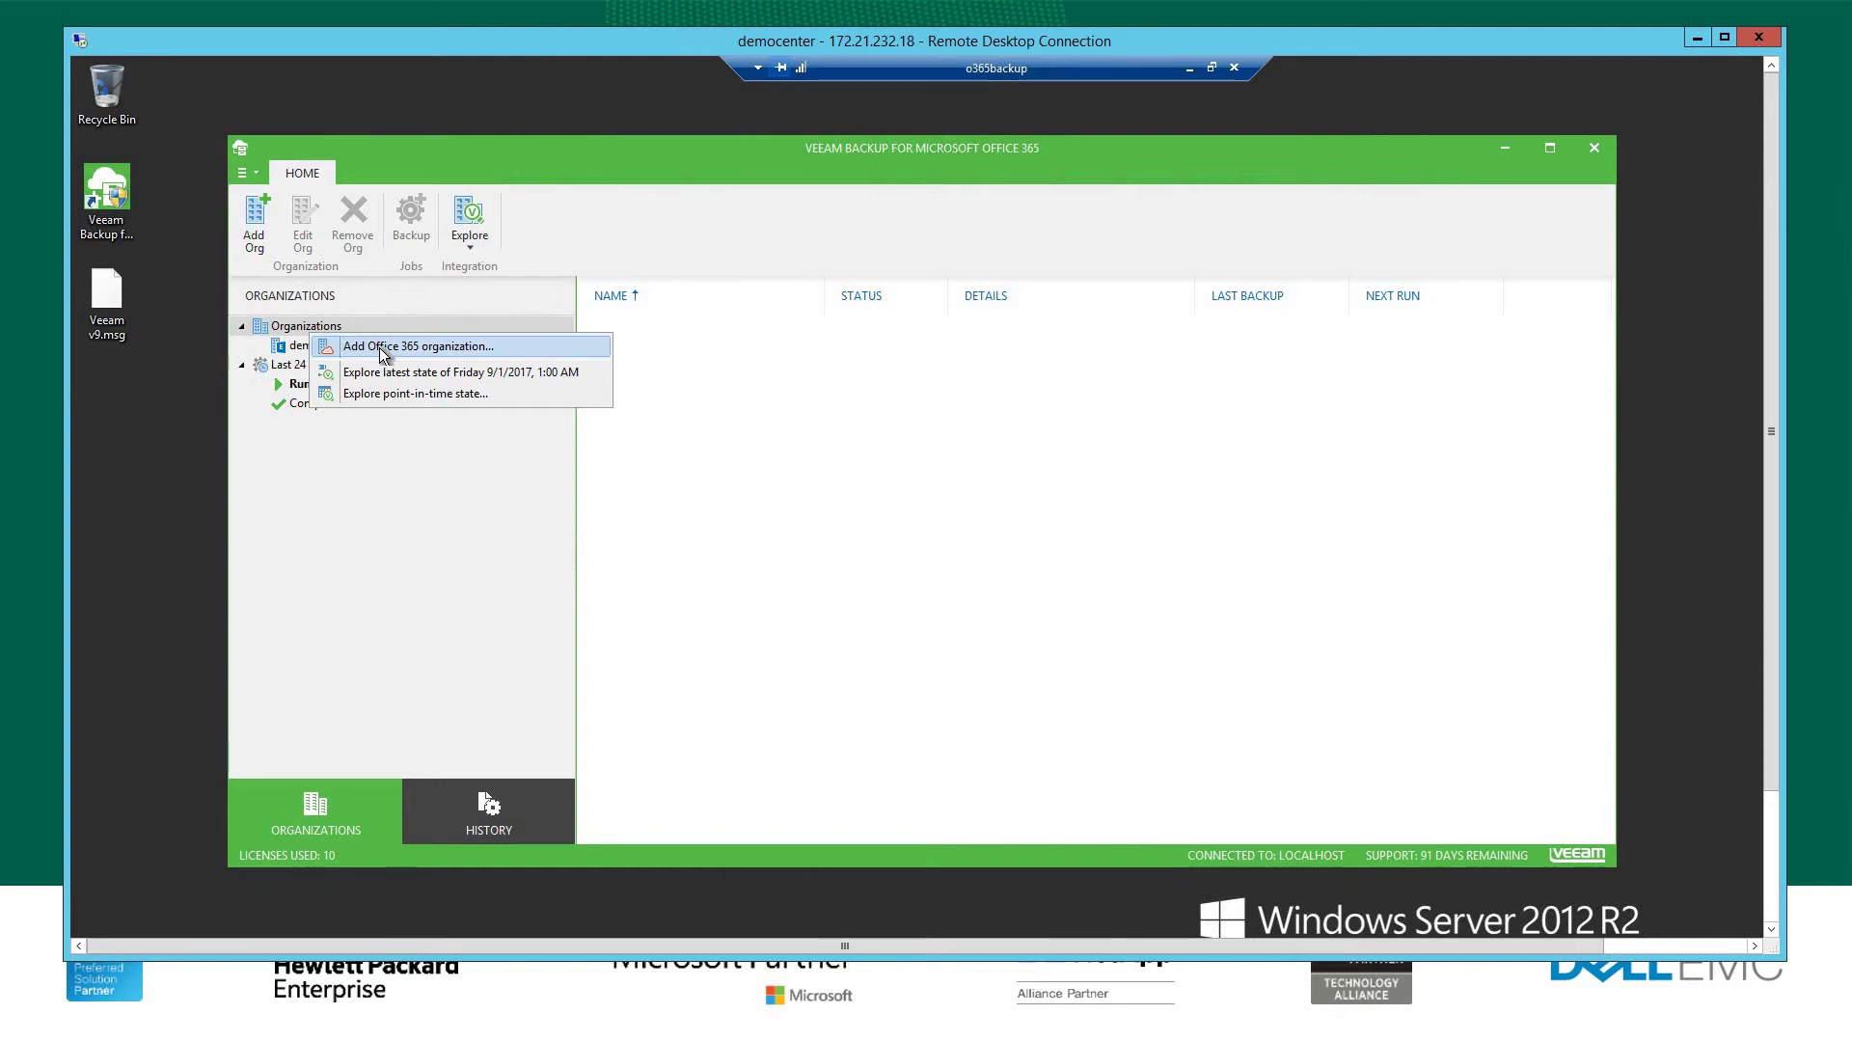
{"action": "left_click", "coordinate": [379, 348]}
{"action": "left_click", "coordinate": [847, 414]}
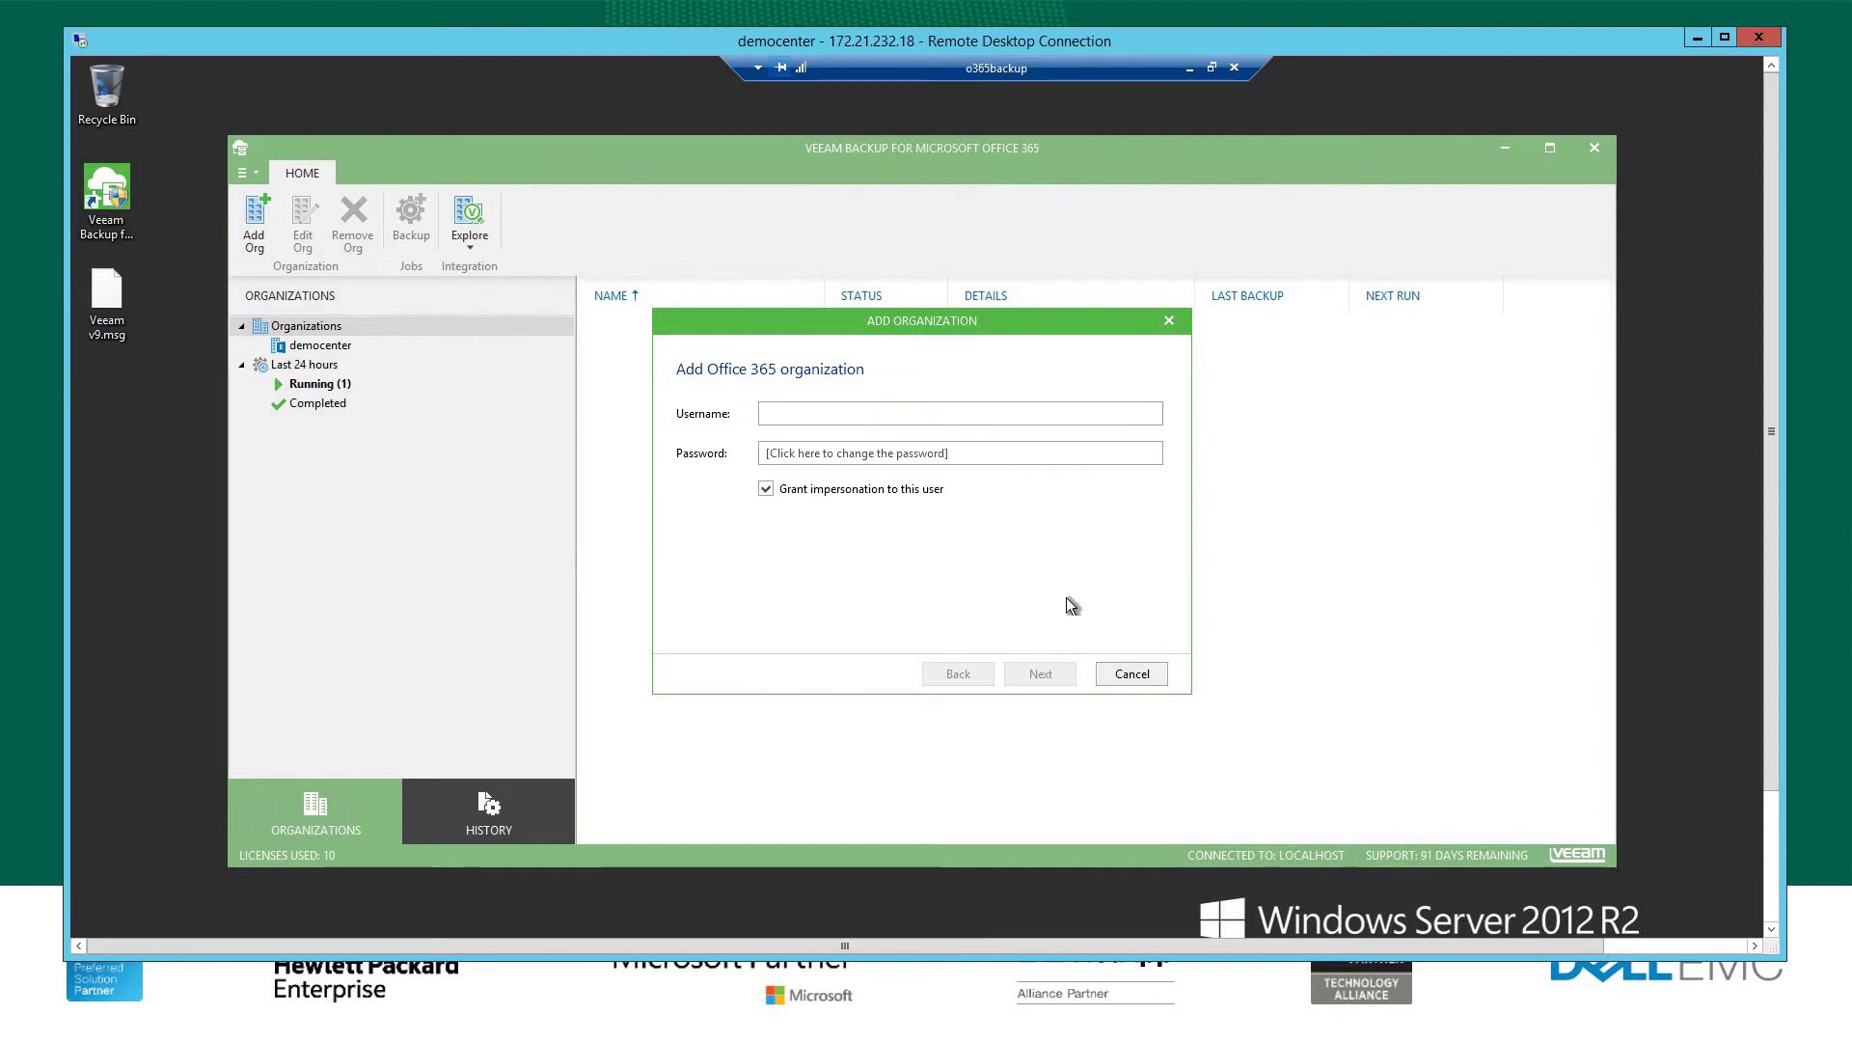
{"action": "left_click", "coordinate": [1125, 673]}
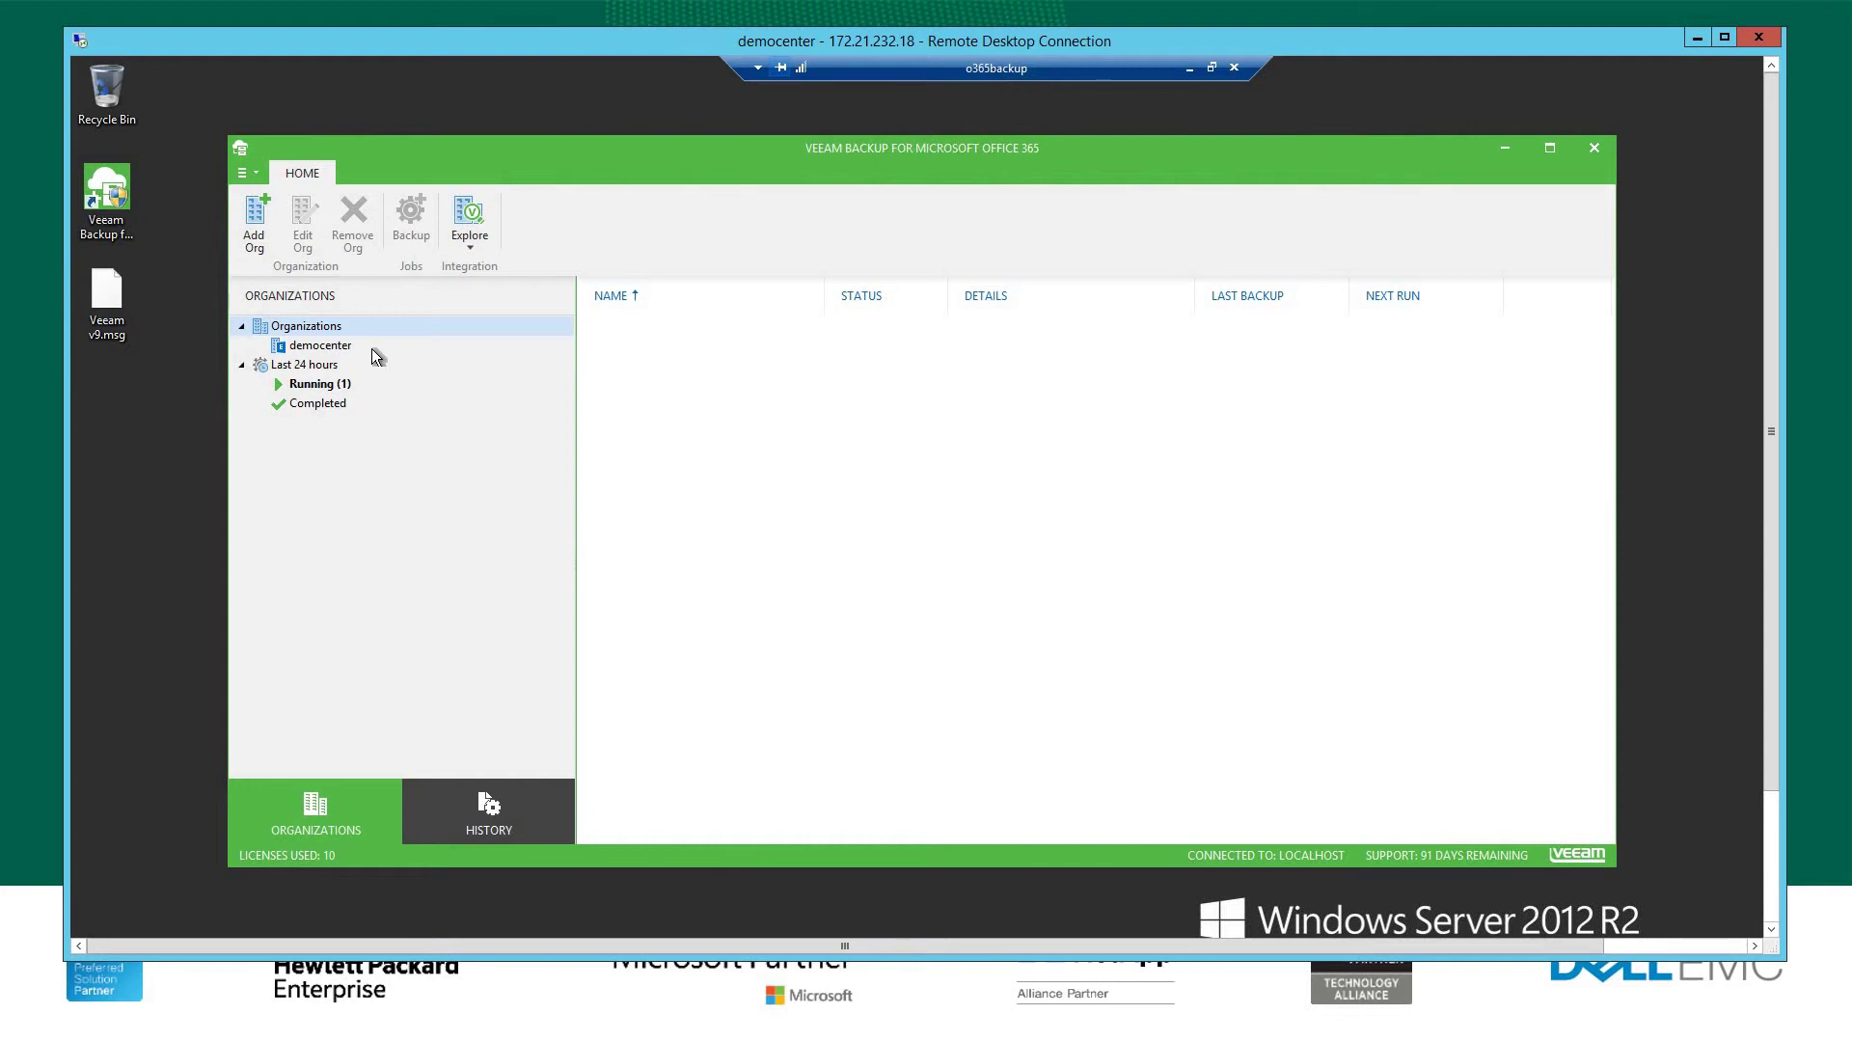
- Select democenter's Daily Backup job and bring up its context menu with Explore point-in-time state
{"action": "left_click", "coordinate": [340, 348]}
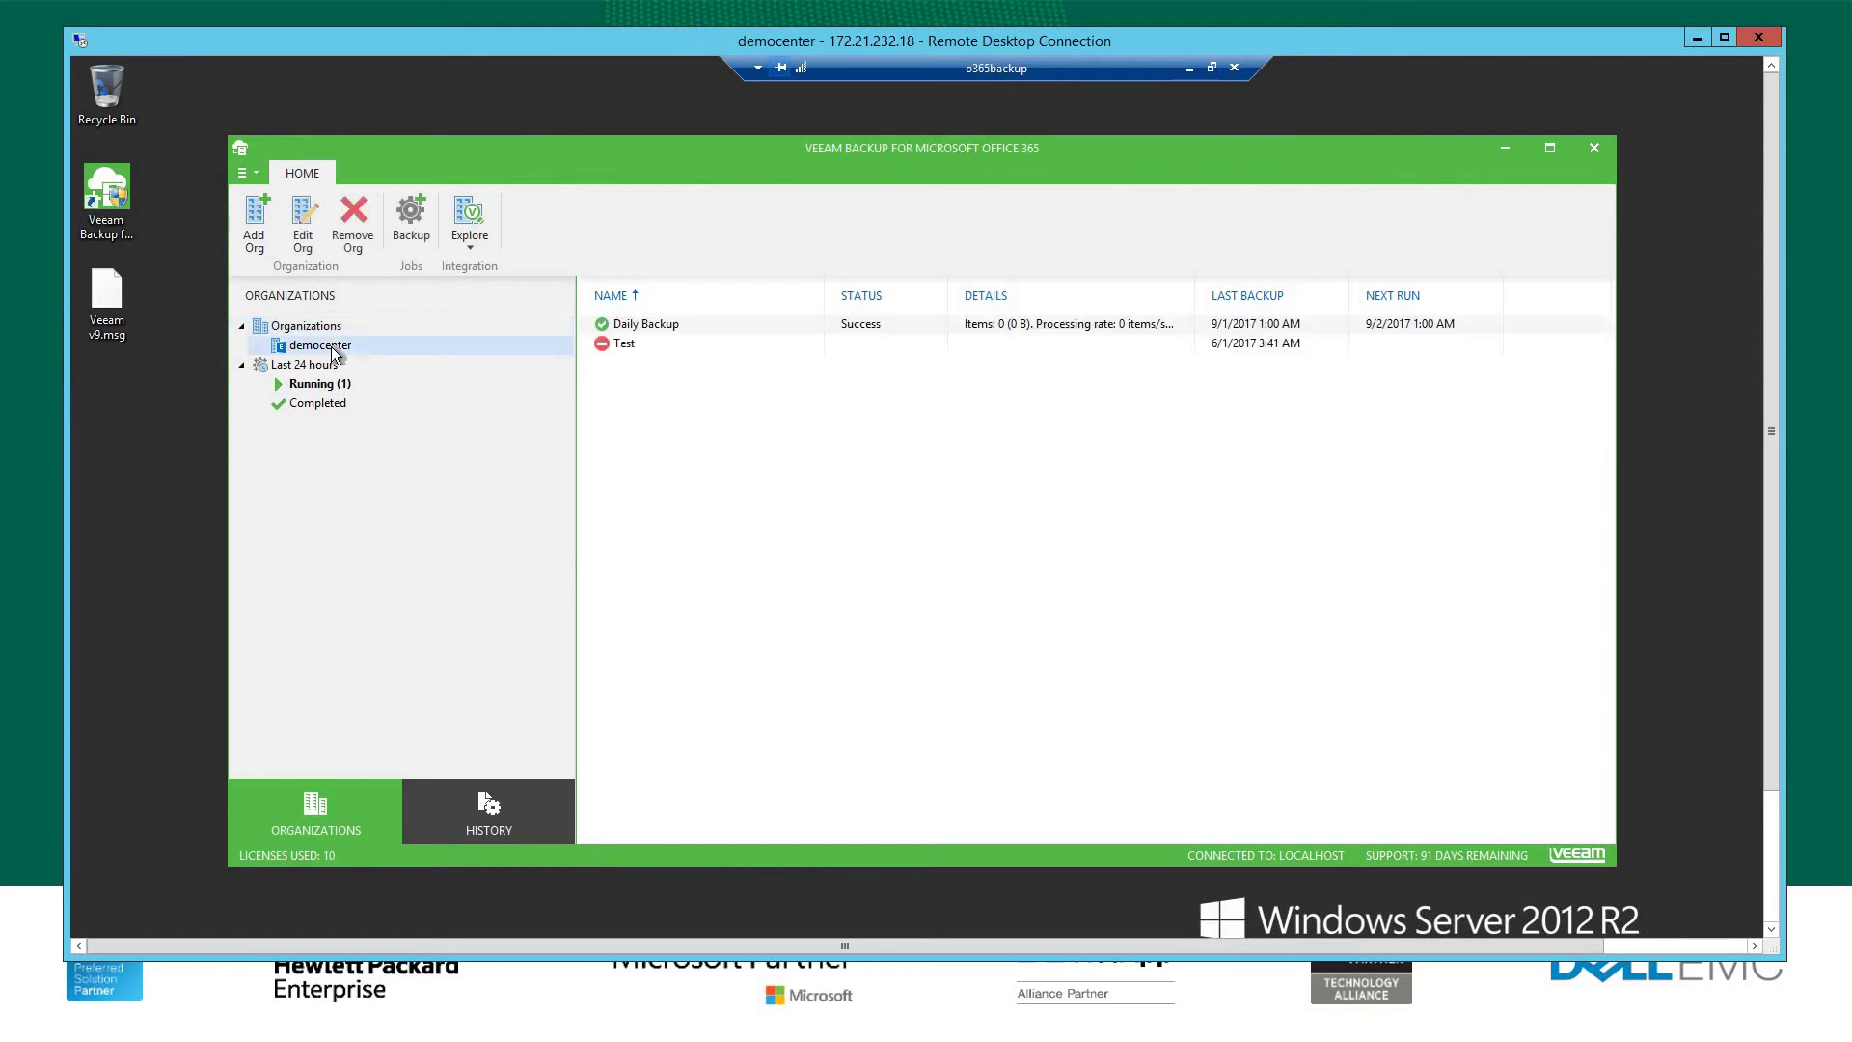
{"action": "left_click", "coordinate": [650, 326]}
{"action": "right_click", "coordinate": [648, 326]}
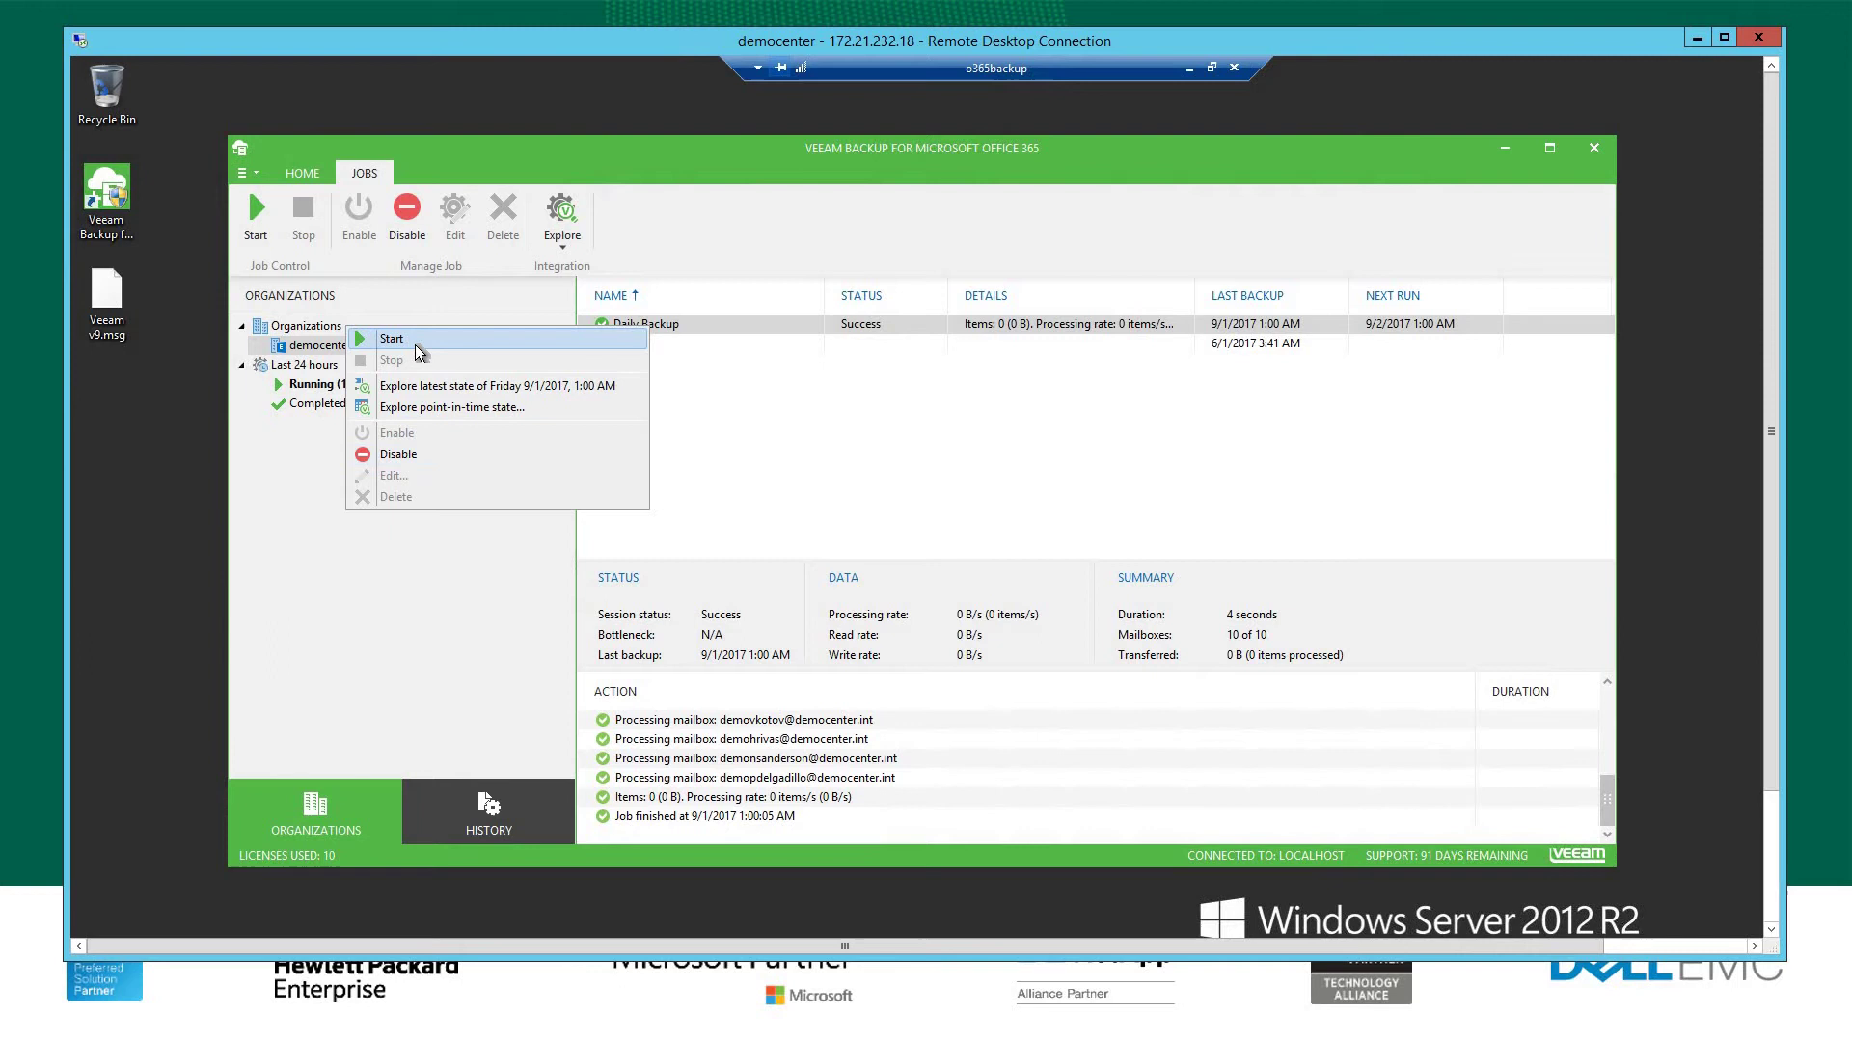
{"action": "left_click", "coordinate": [702, 723]}
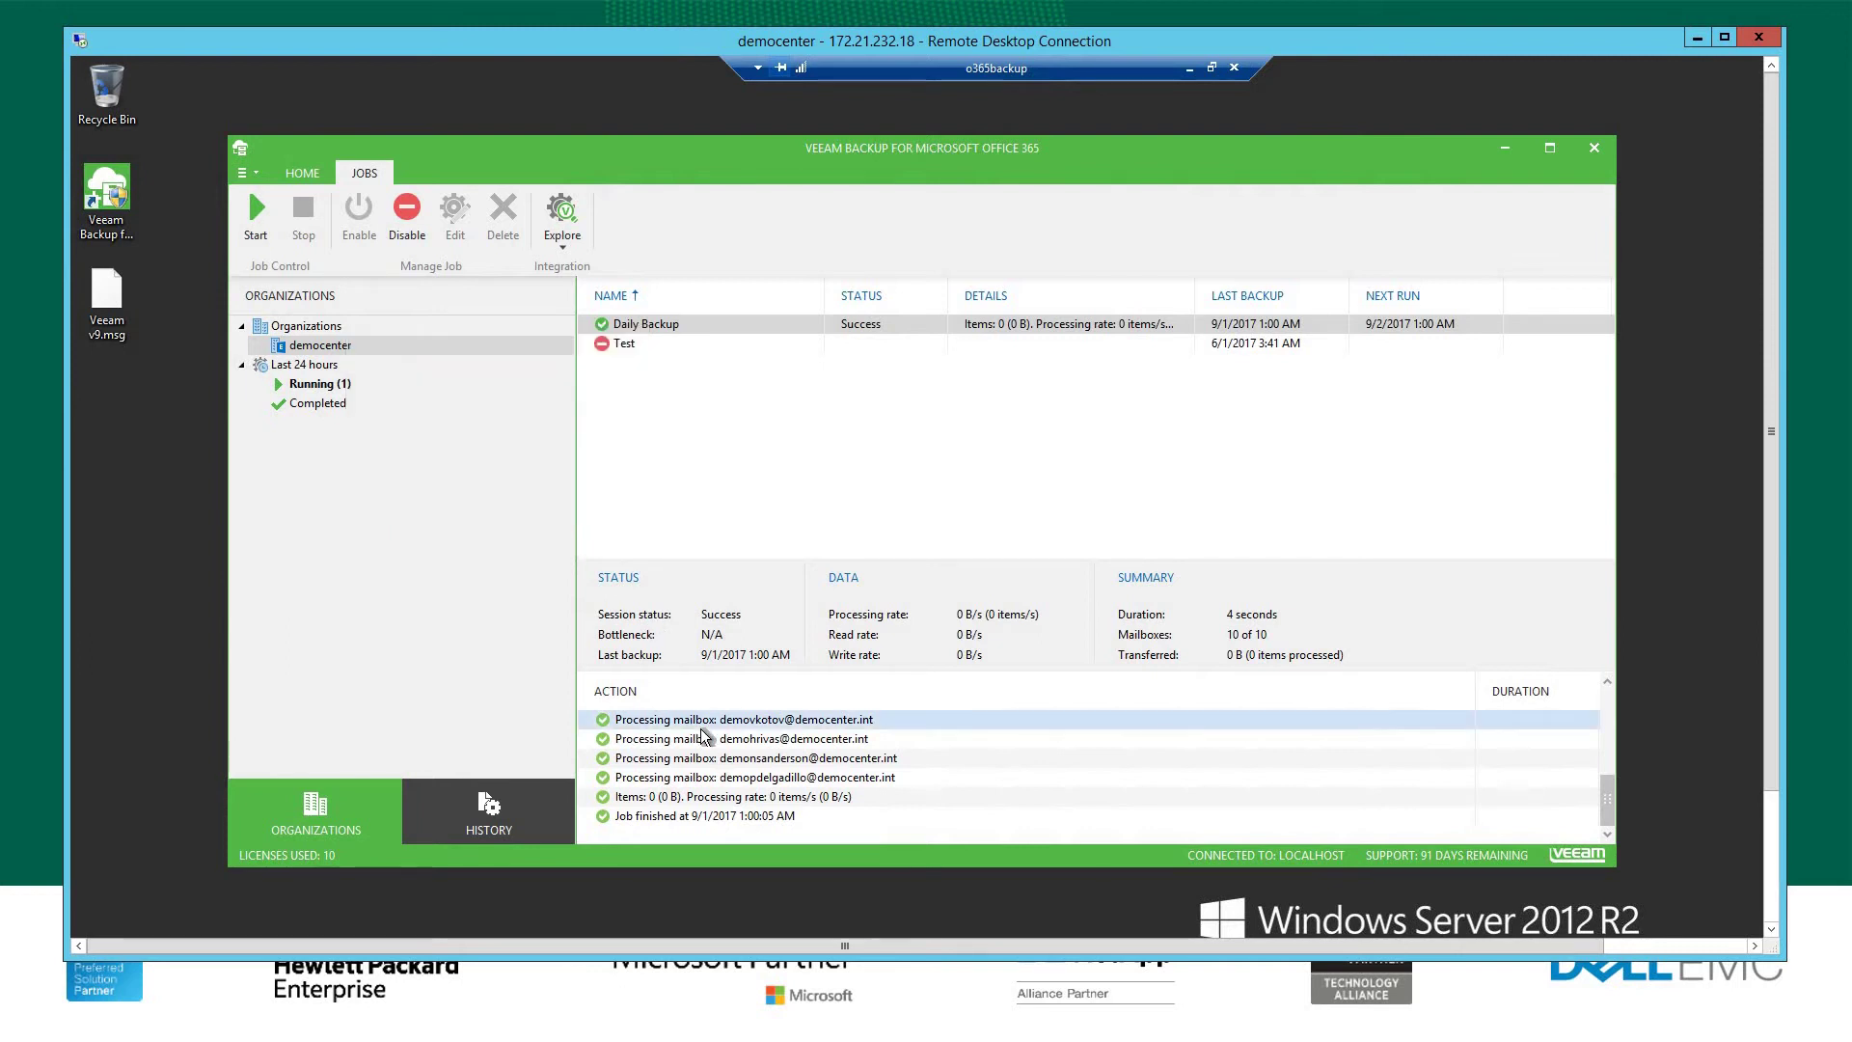
{"action": "right_click", "coordinate": [619, 330]}
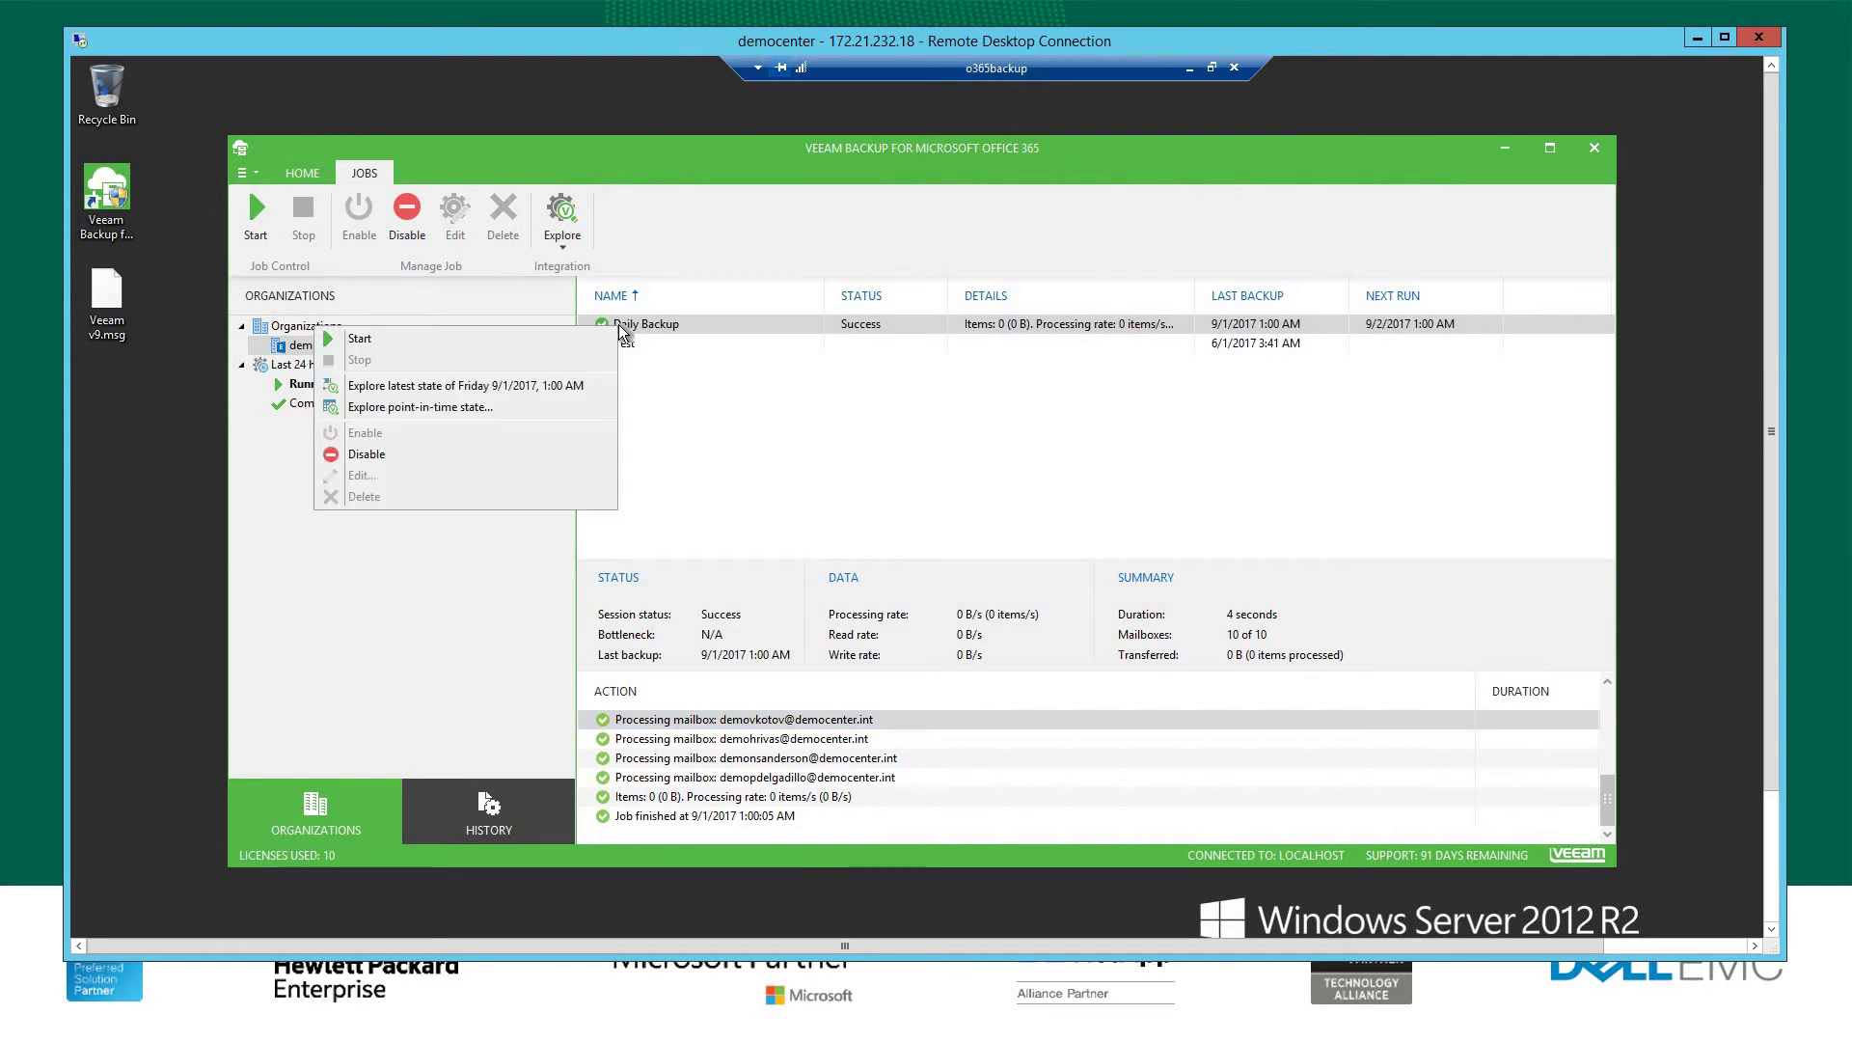
- Explore the Daily Backup job at the August 24, 2017 point in time
{"action": "left_click", "coordinate": [442, 413]}
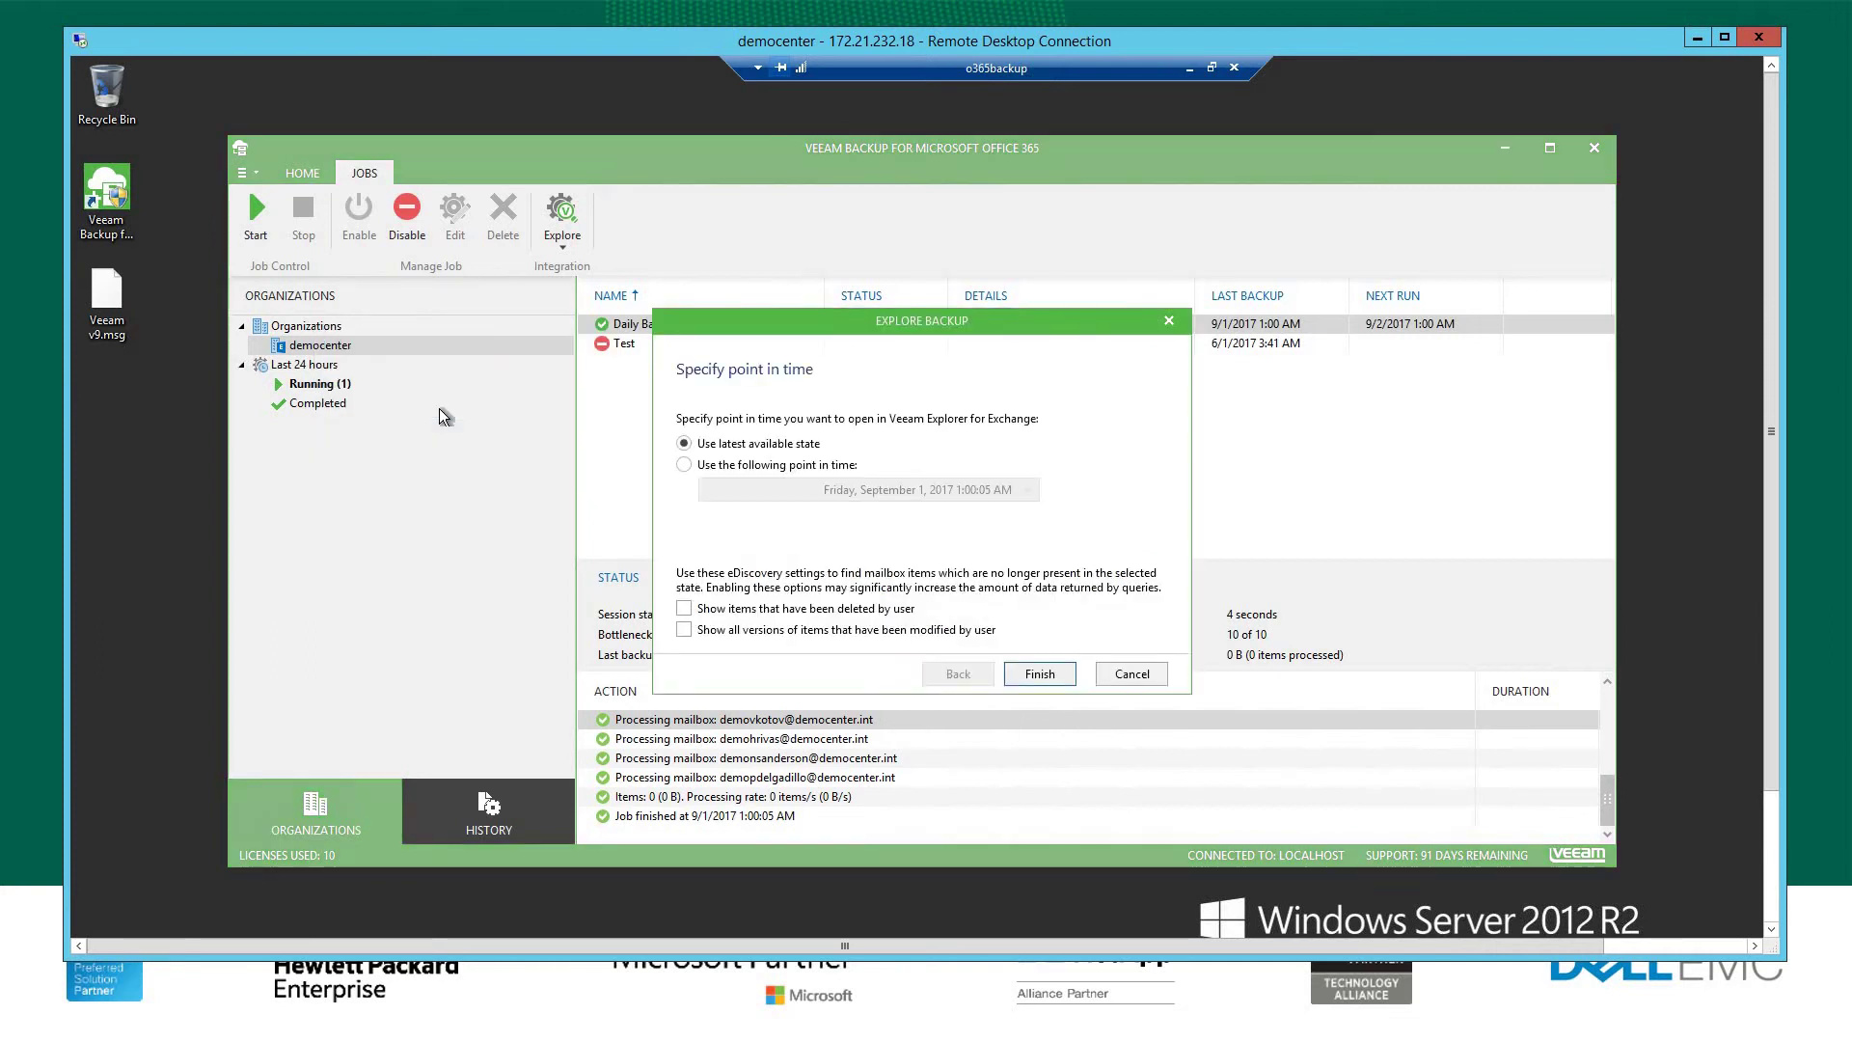
{"action": "left_click", "coordinate": [683, 466]}
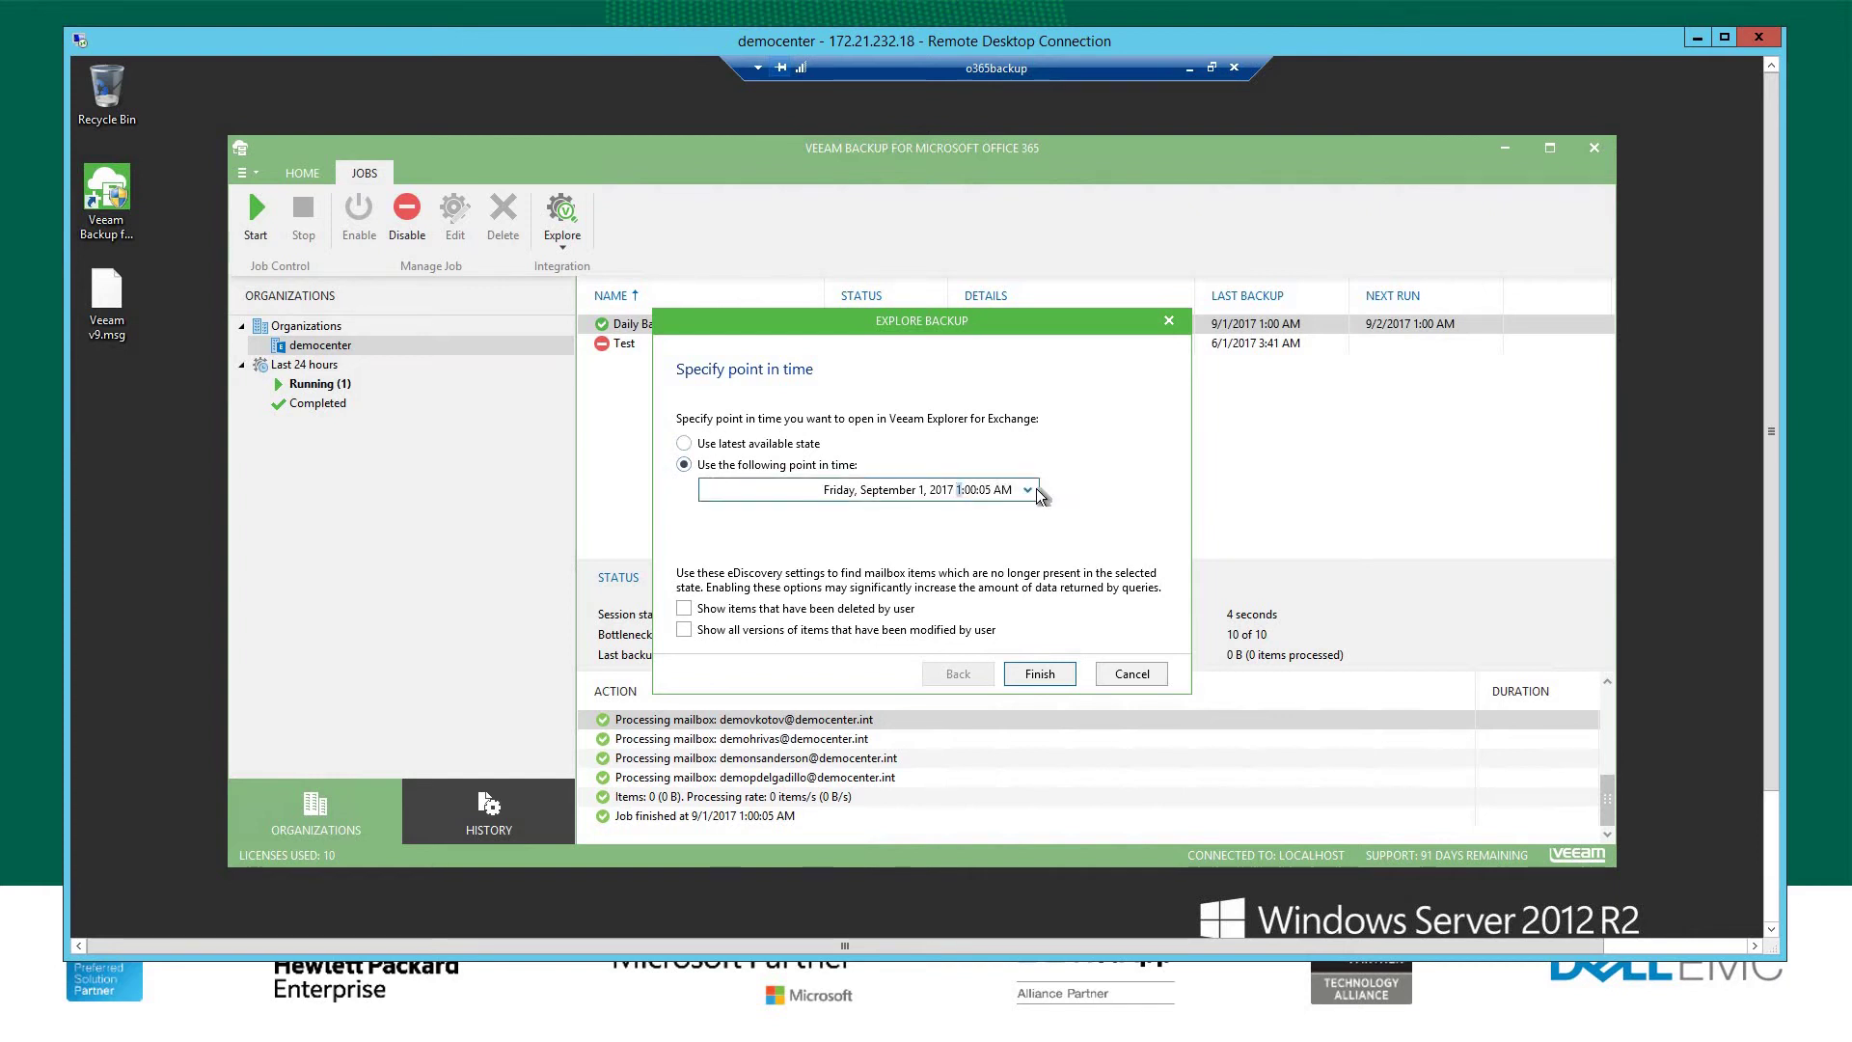
{"action": "left_click", "coordinate": [1026, 492]}
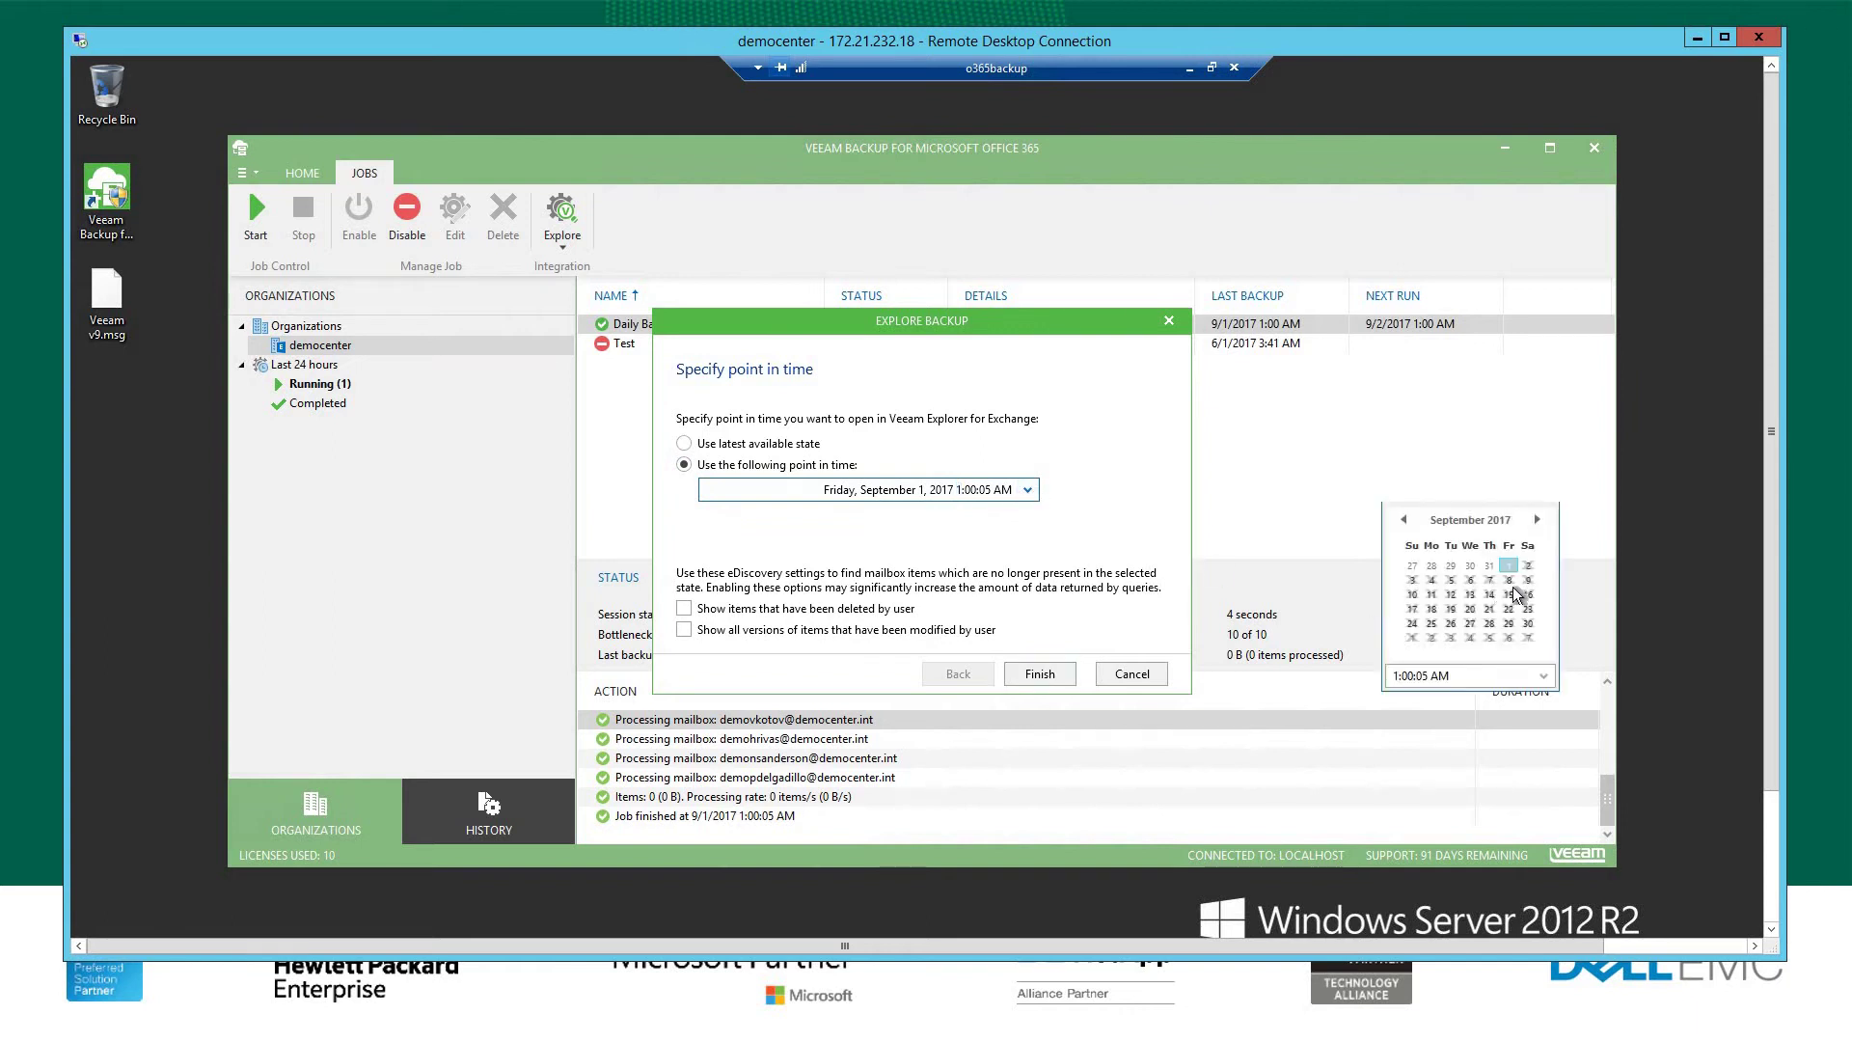
{"action": "left_click", "coordinate": [1405, 521]}
{"action": "left_click", "coordinate": [1491, 610]}
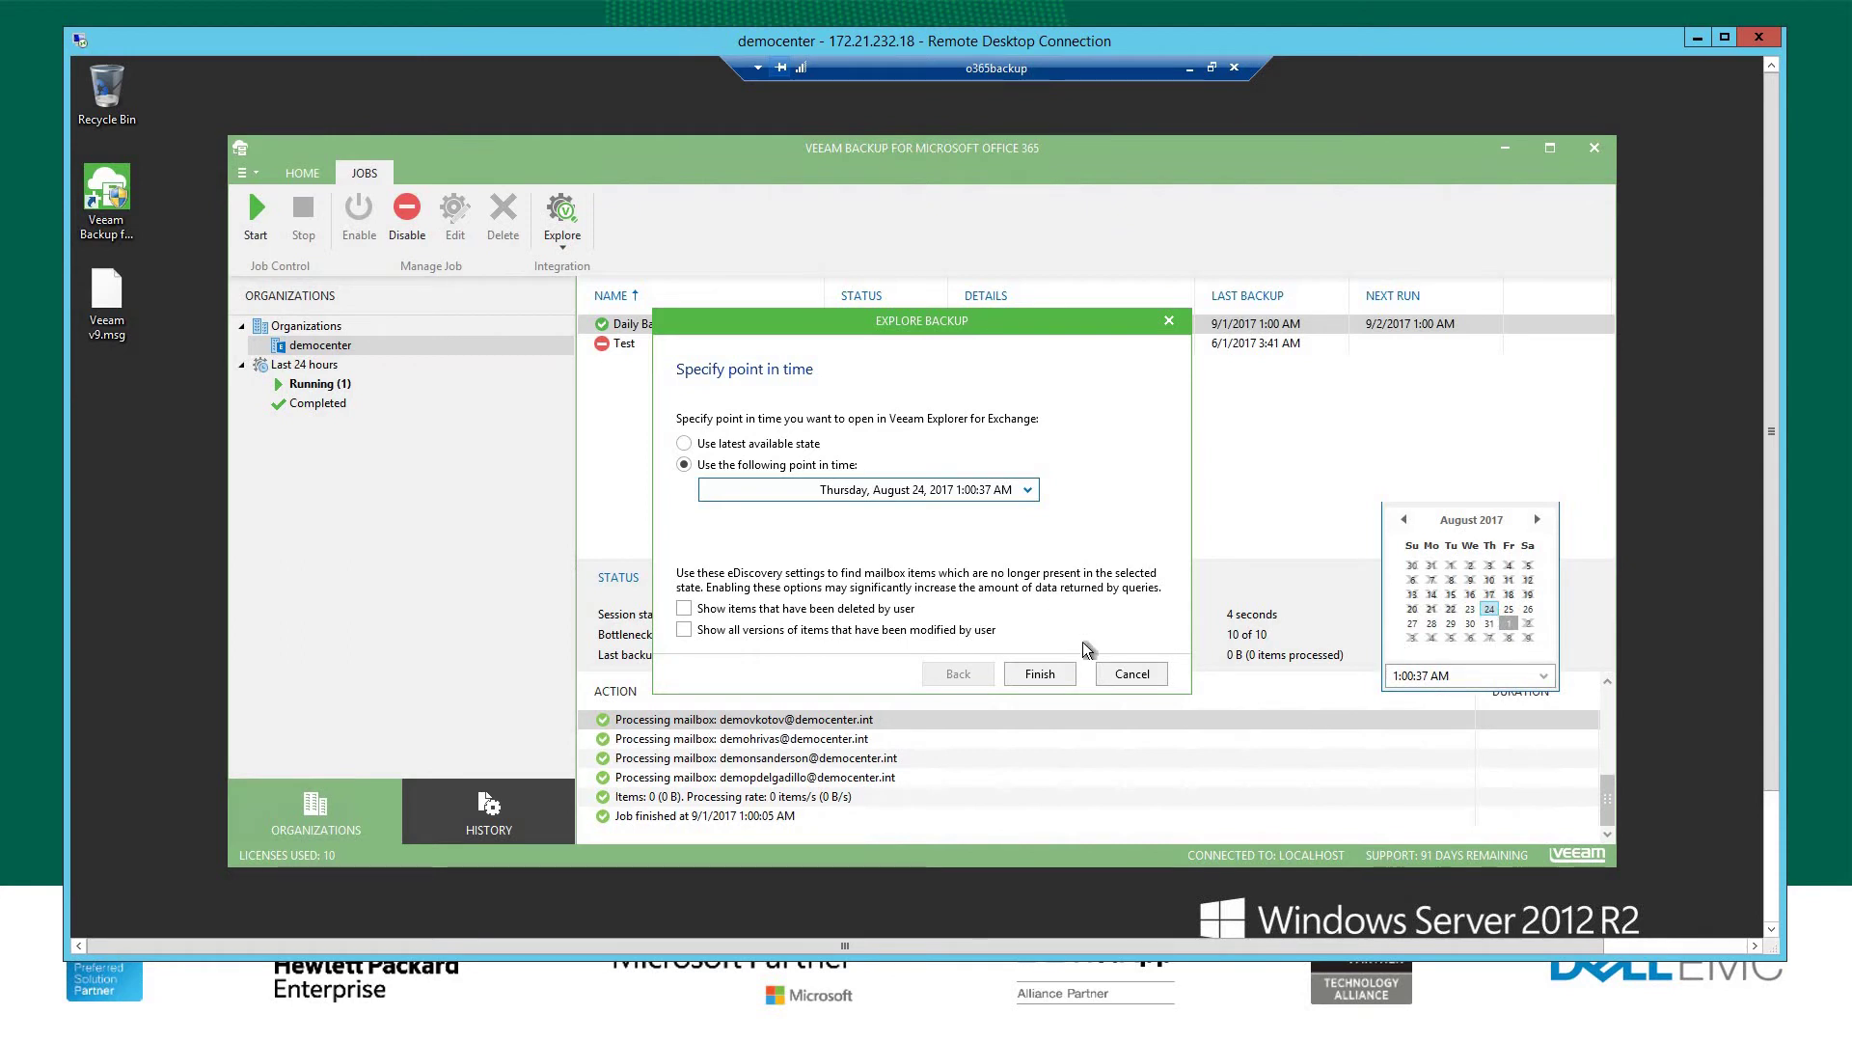
{"action": "left_click", "coordinate": [1038, 673]}
{"action": "left_click", "coordinate": [1037, 674]}
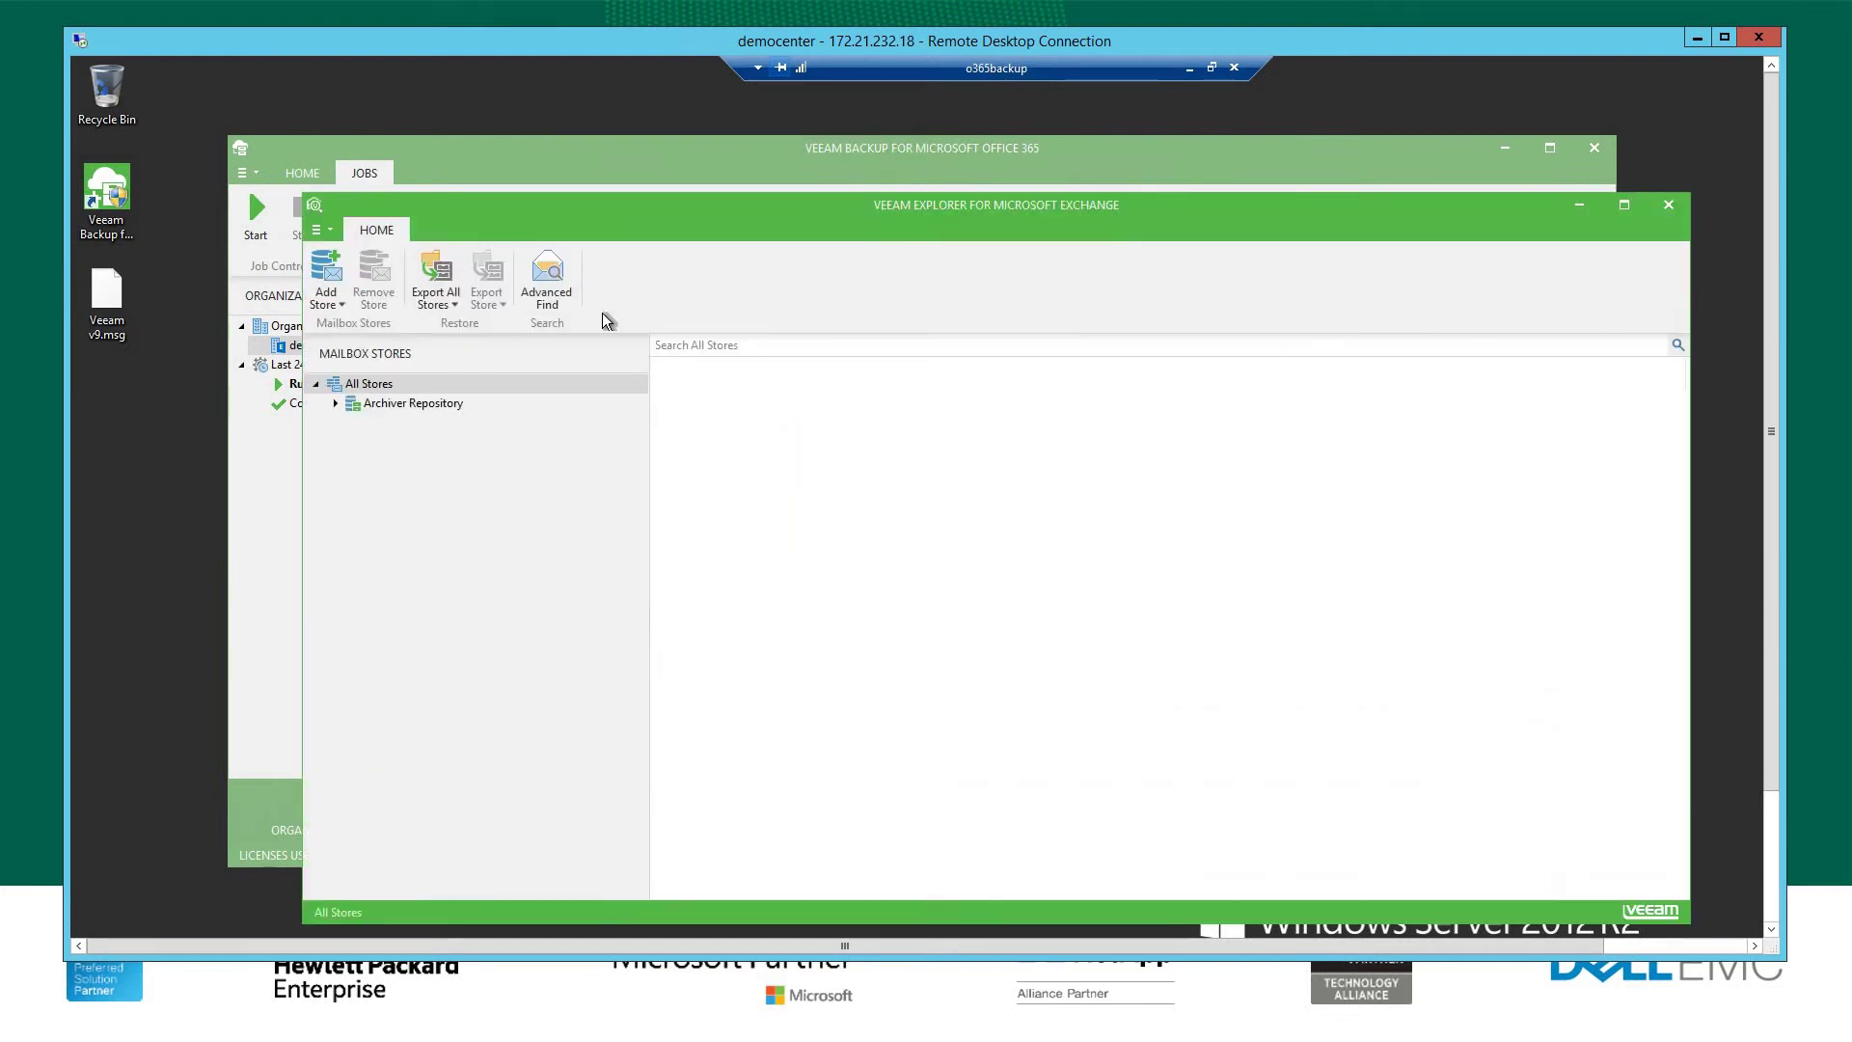
- Find the 'Halt and Catch Fire !' message in the third mailbox's Inbox
{"action": "left_click", "coordinate": [336, 403]}
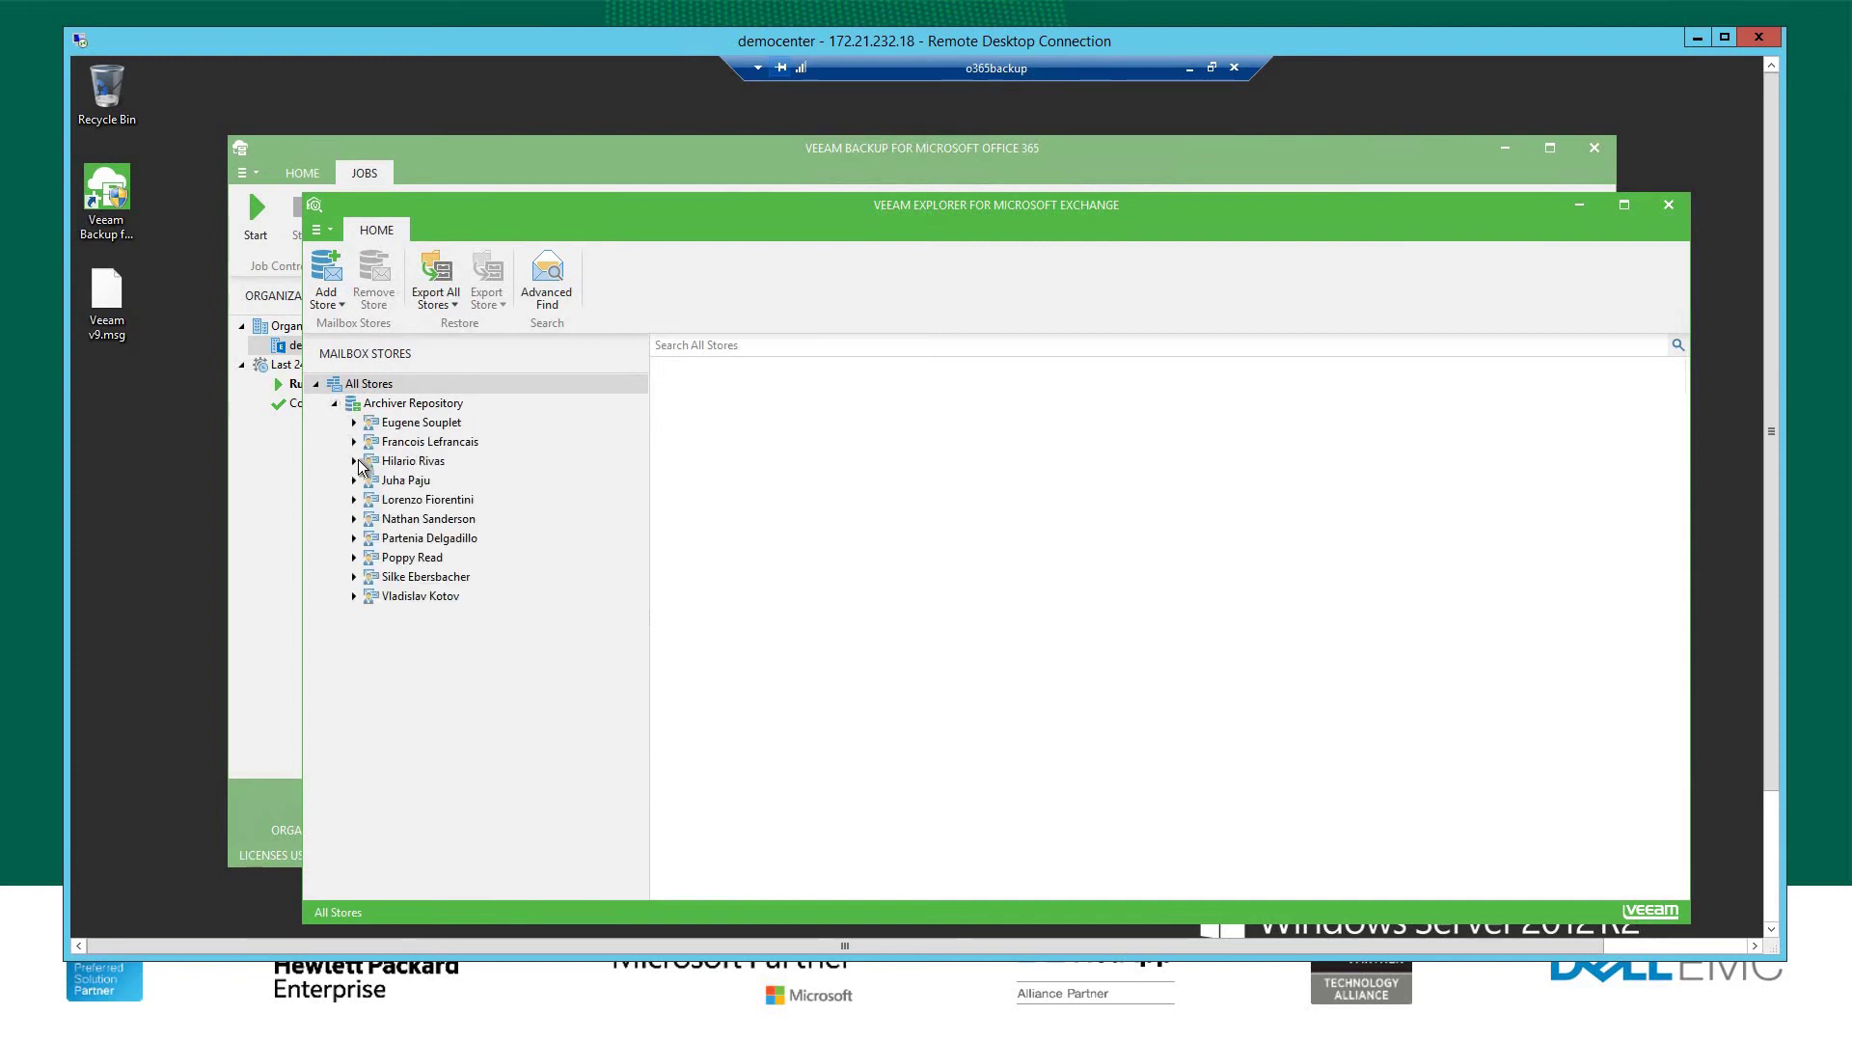
{"action": "left_click", "coordinate": [354, 461]}
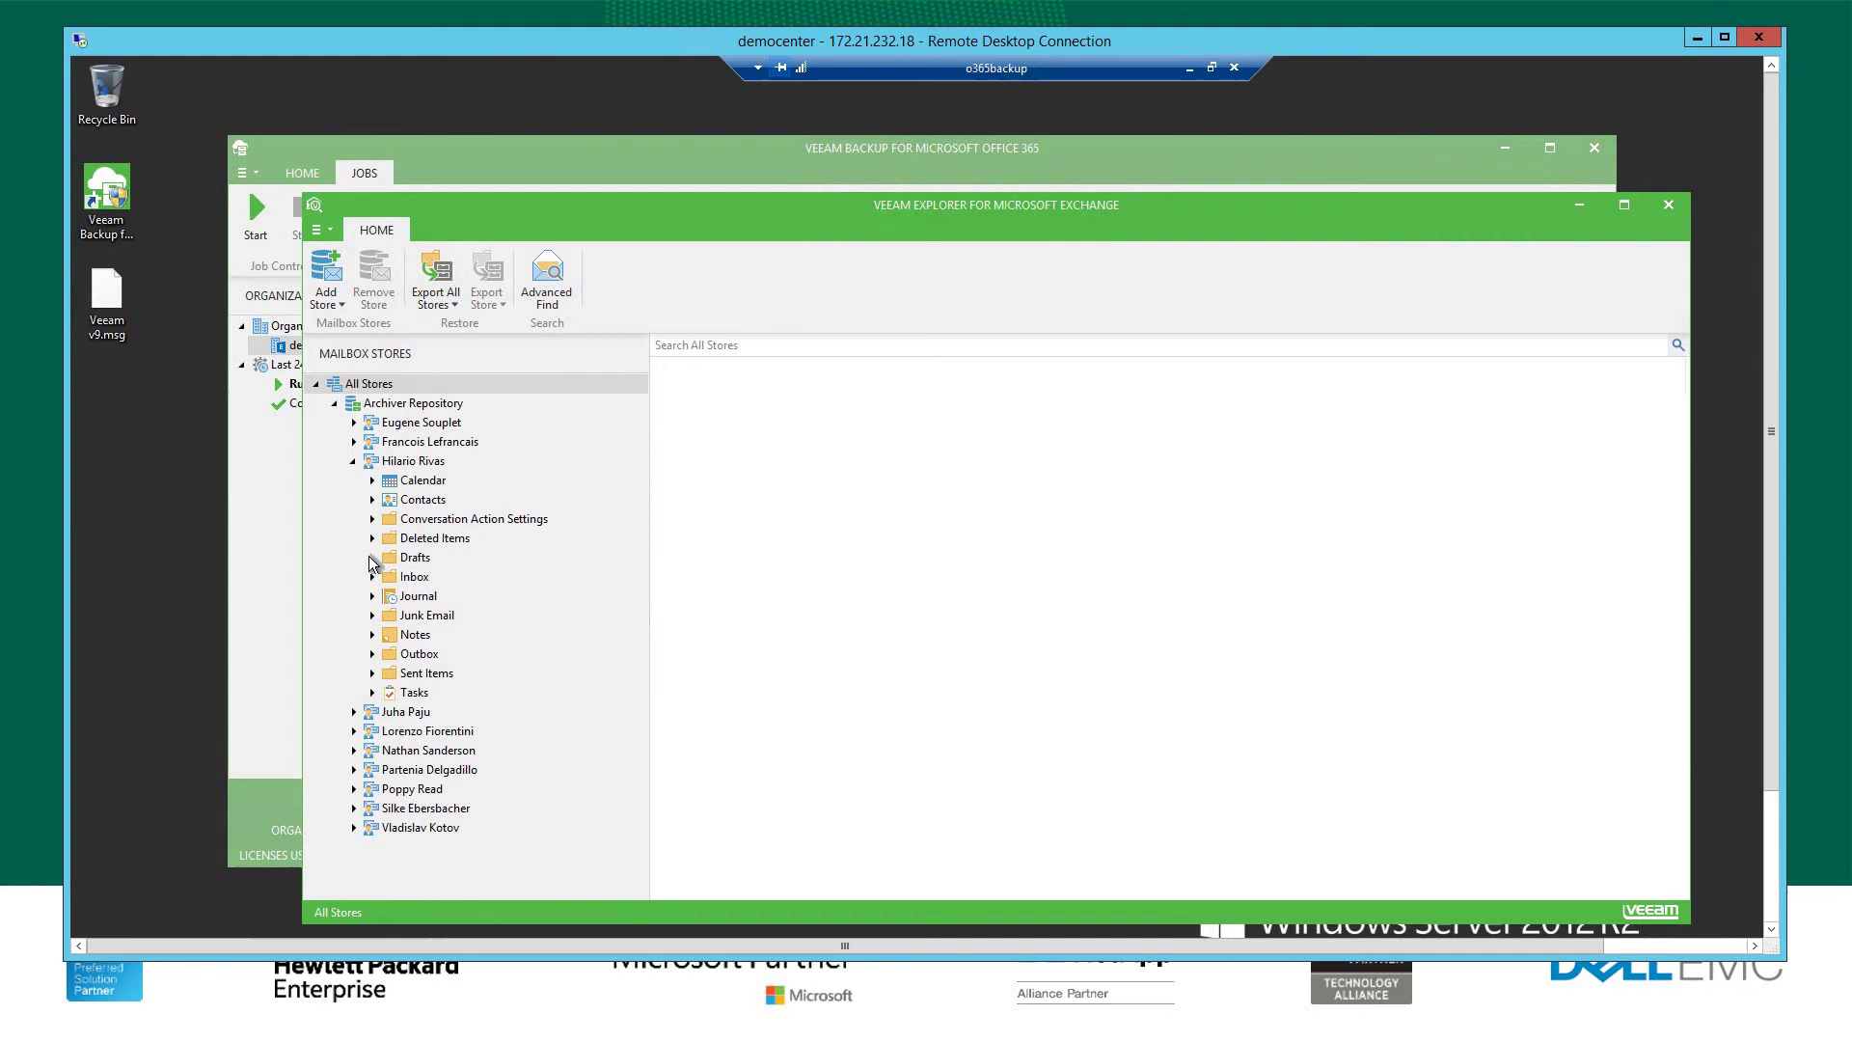
{"action": "left_click", "coordinate": [415, 577]}
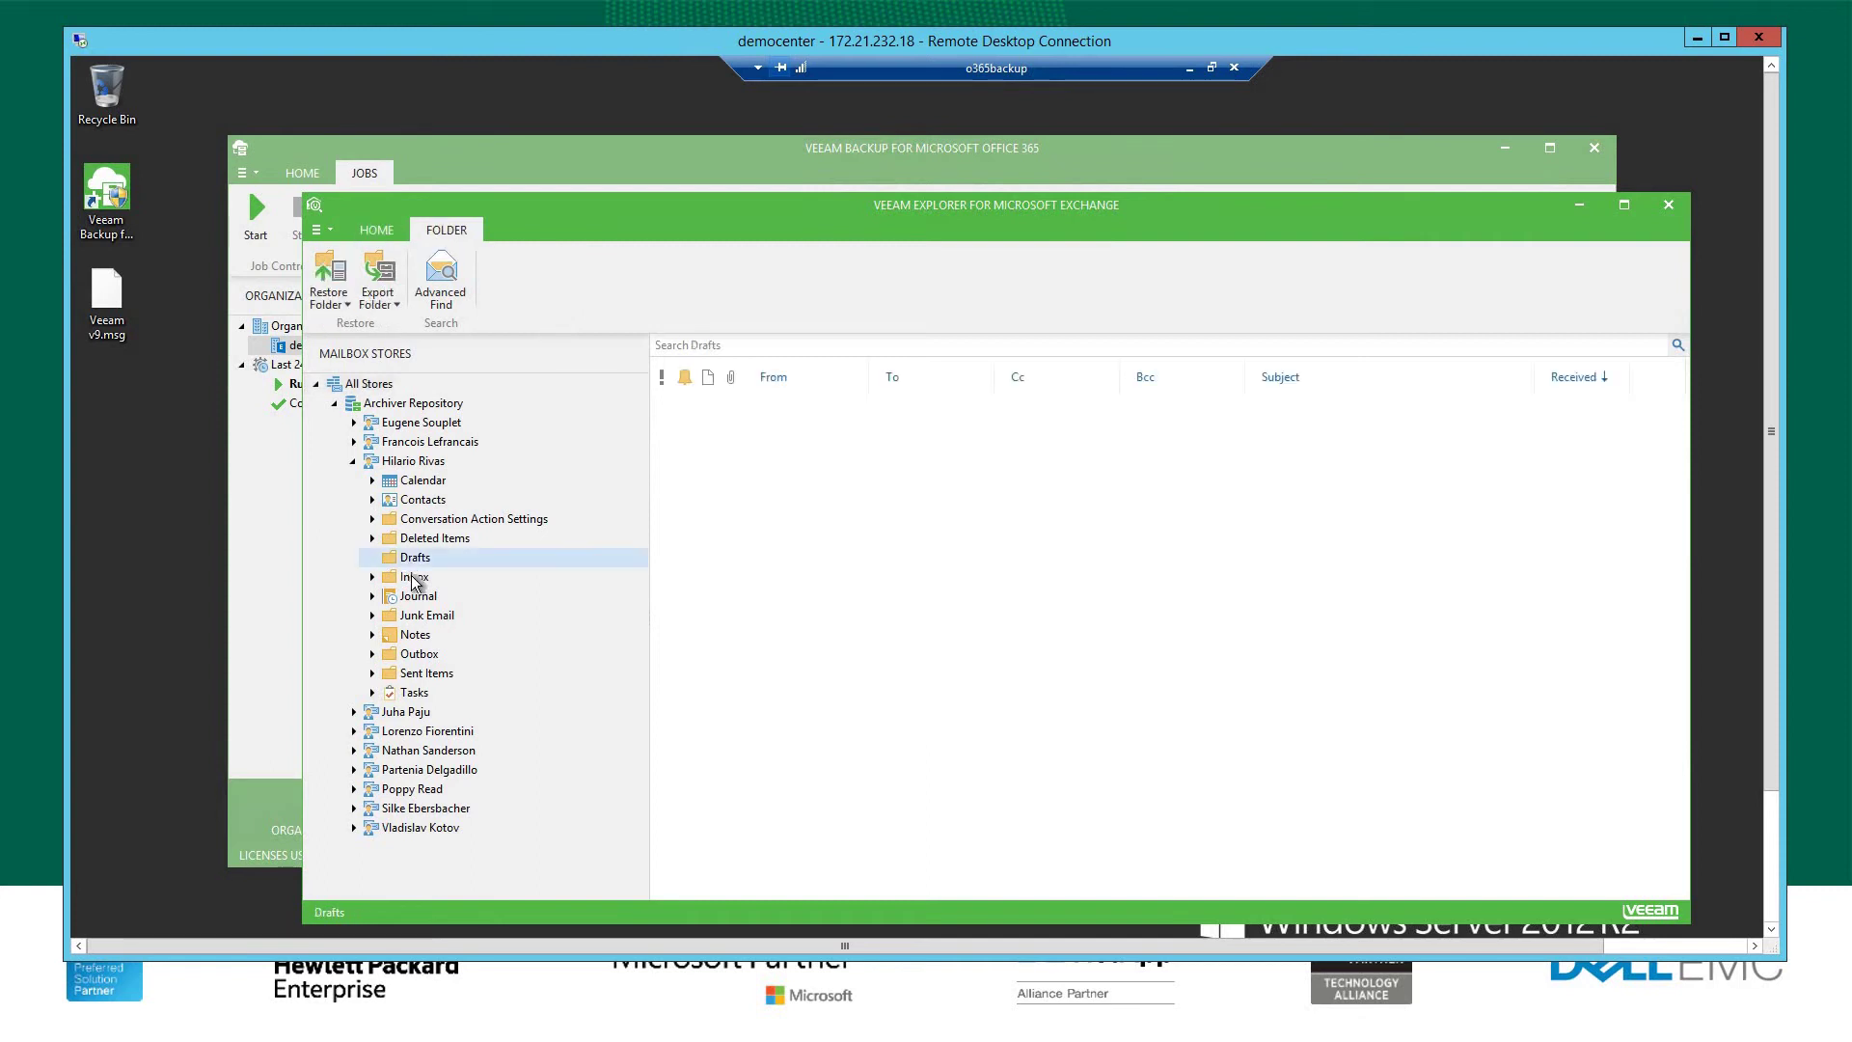
{"action": "left_click", "coordinate": [791, 444]}
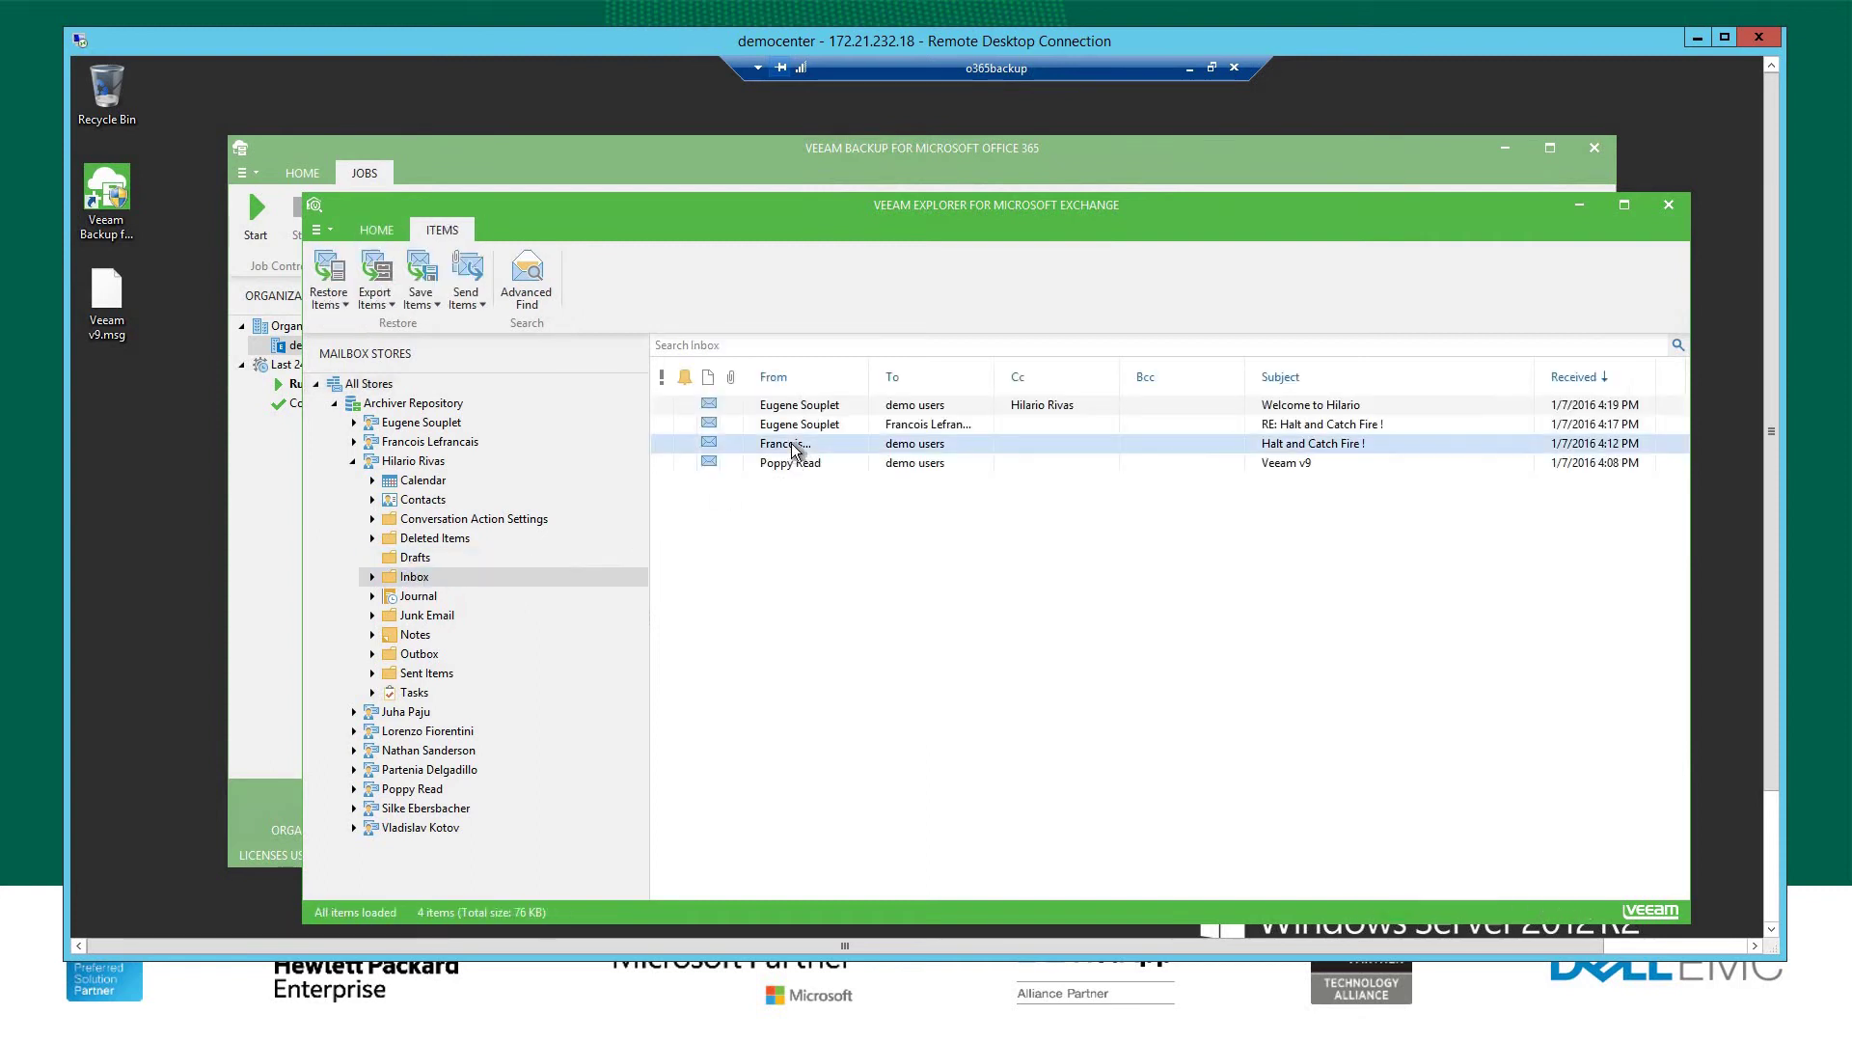
{"action": "right_click", "coordinate": [791, 443]}
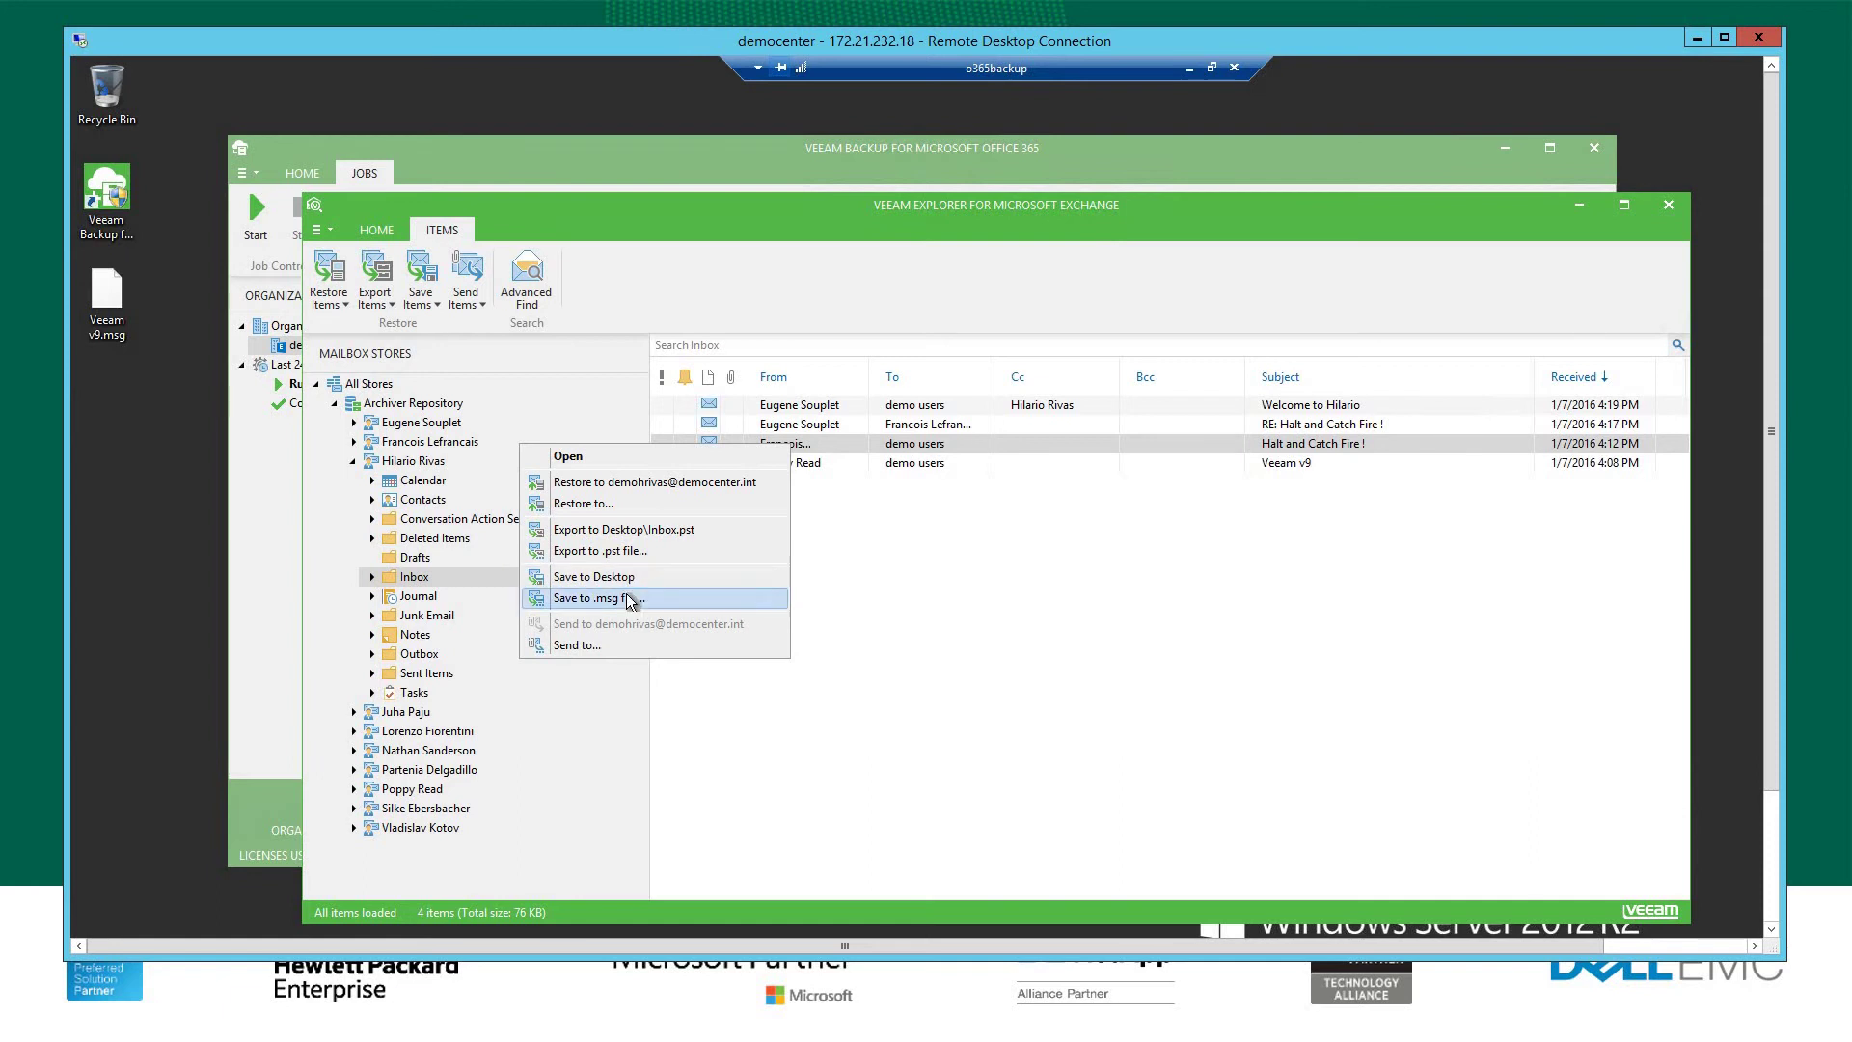
- Save the message as an .msg file to the Desktop
{"action": "left_click", "coordinate": [650, 599]}
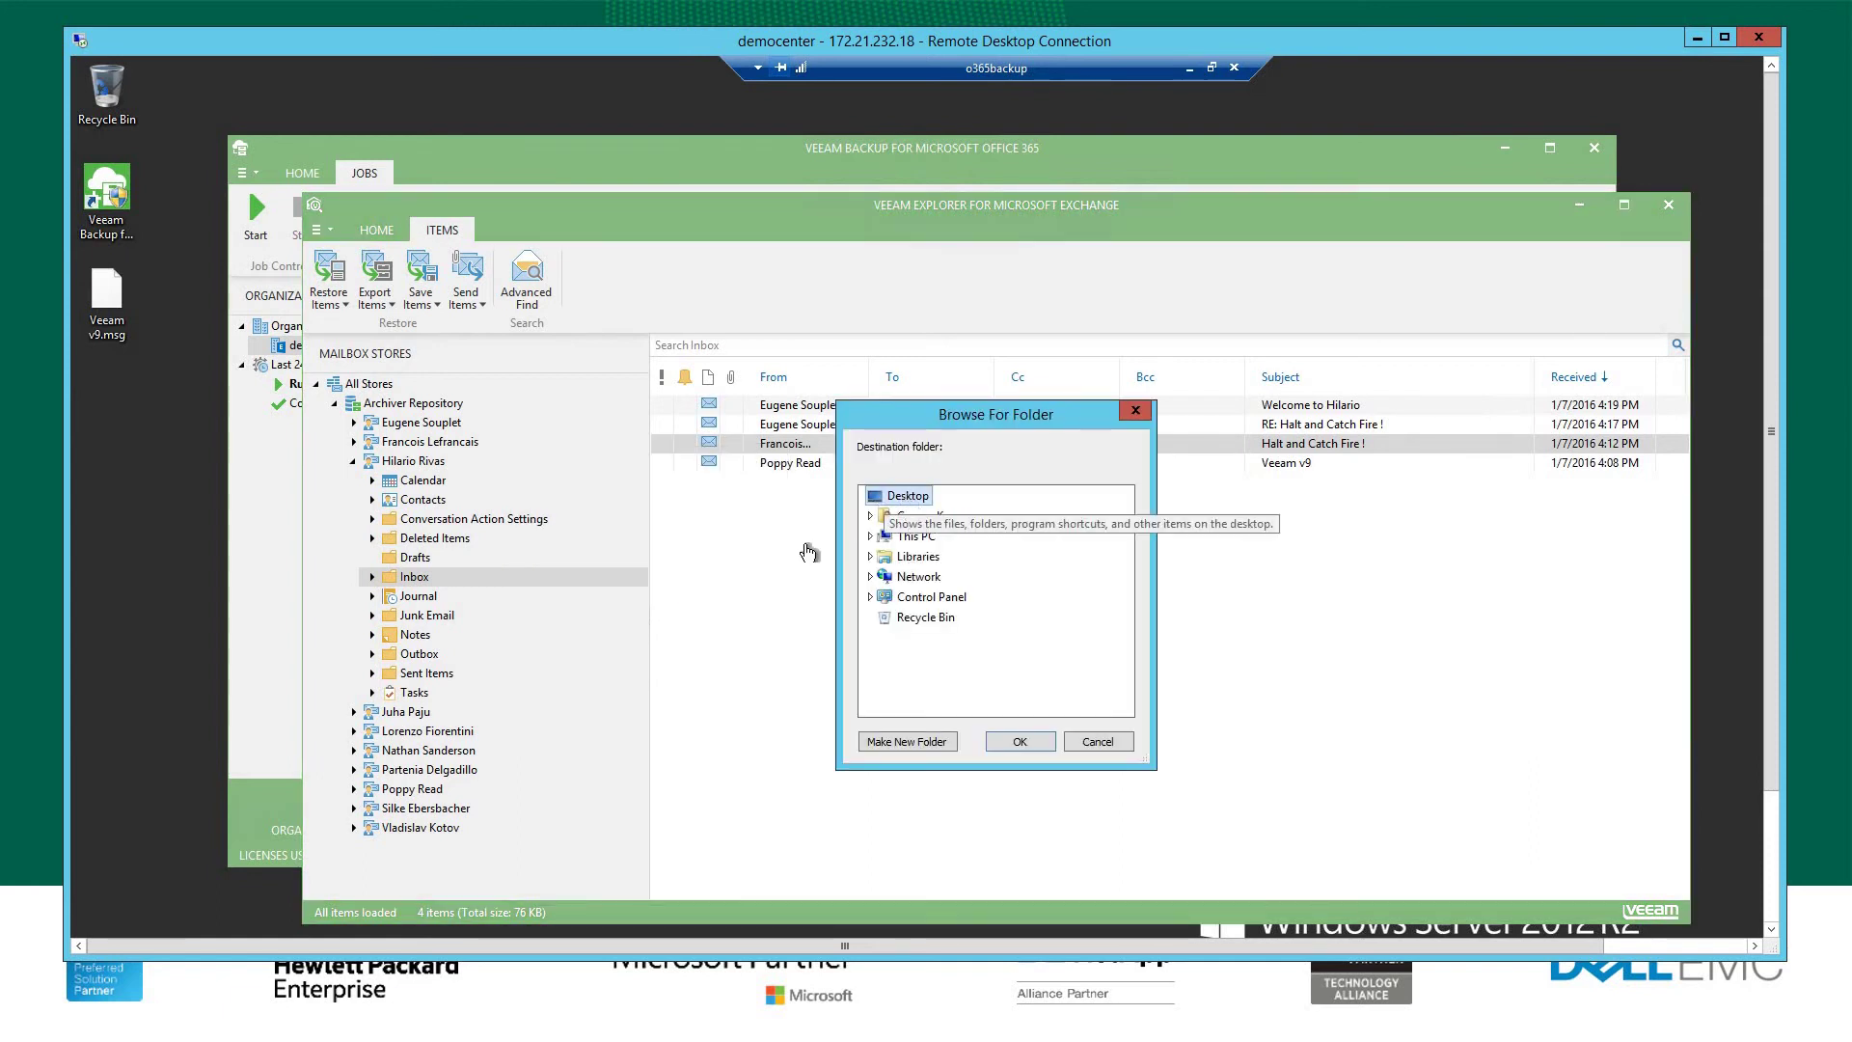
{"action": "left_click", "coordinate": [1030, 741]}
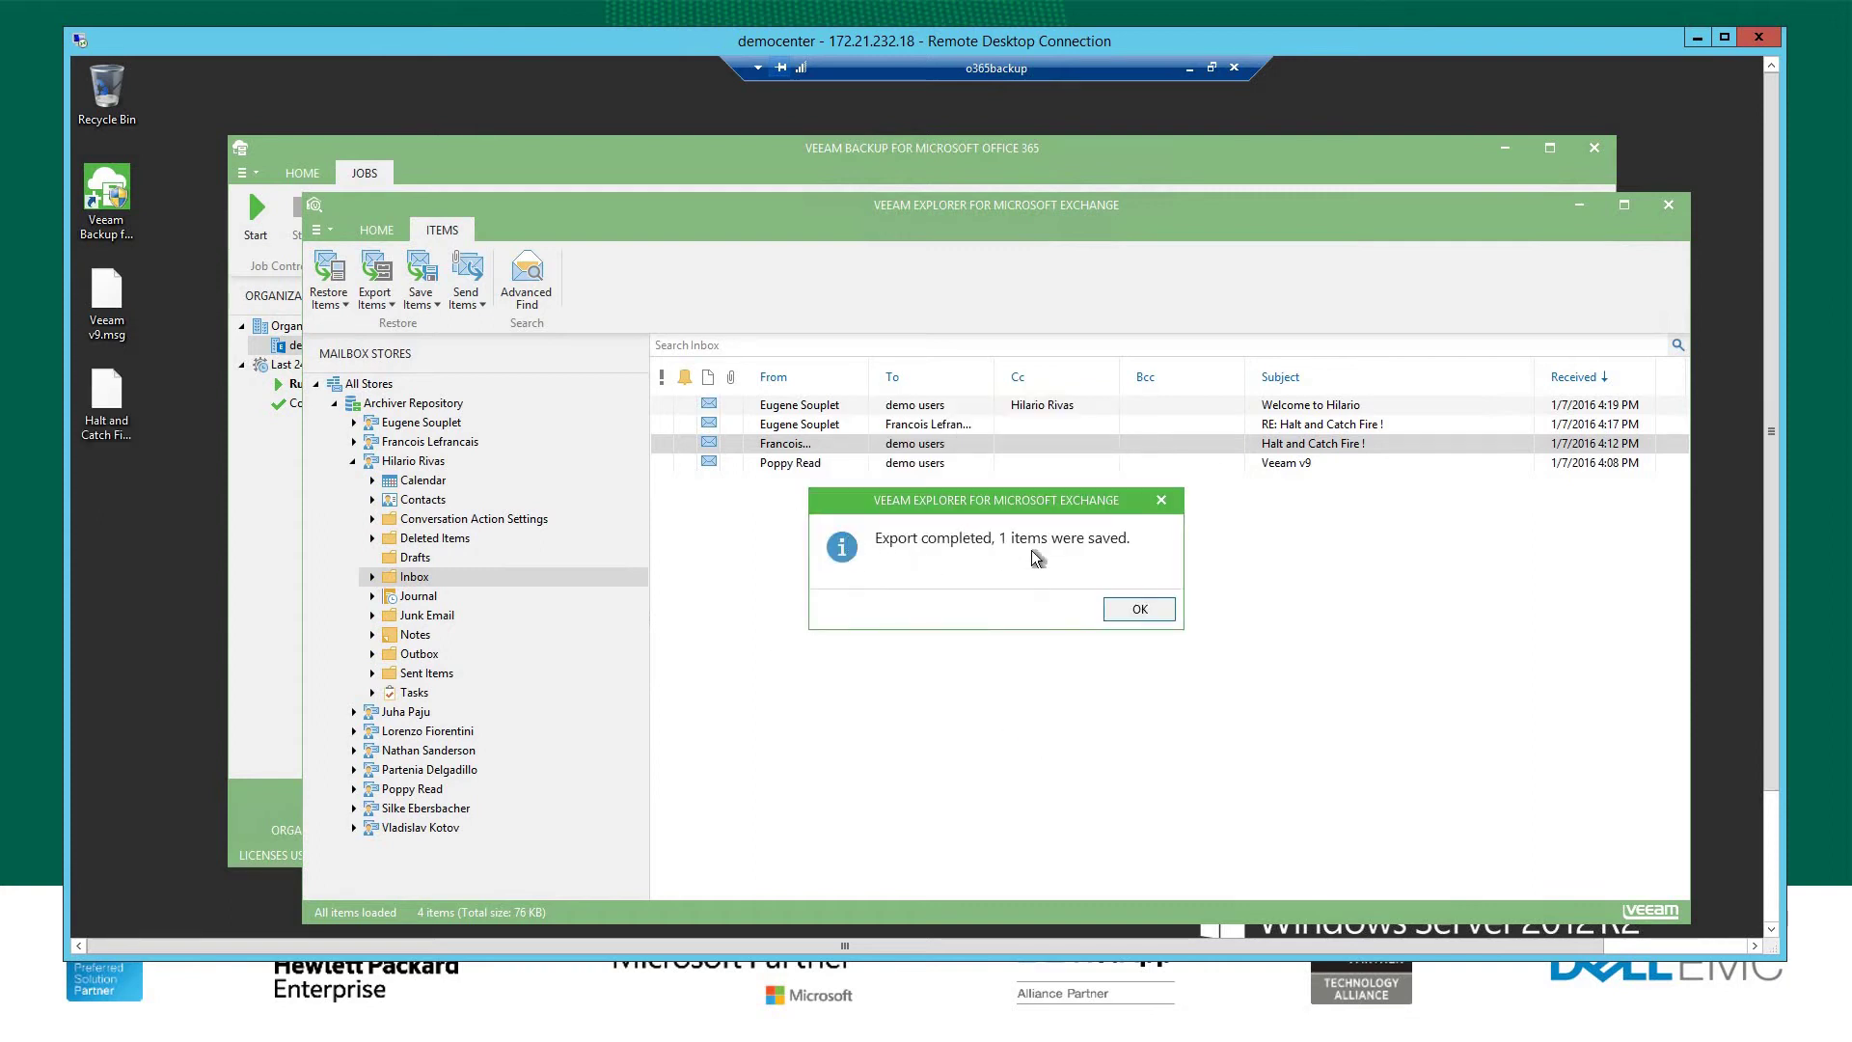
{"action": "left_click", "coordinate": [130, 406]}
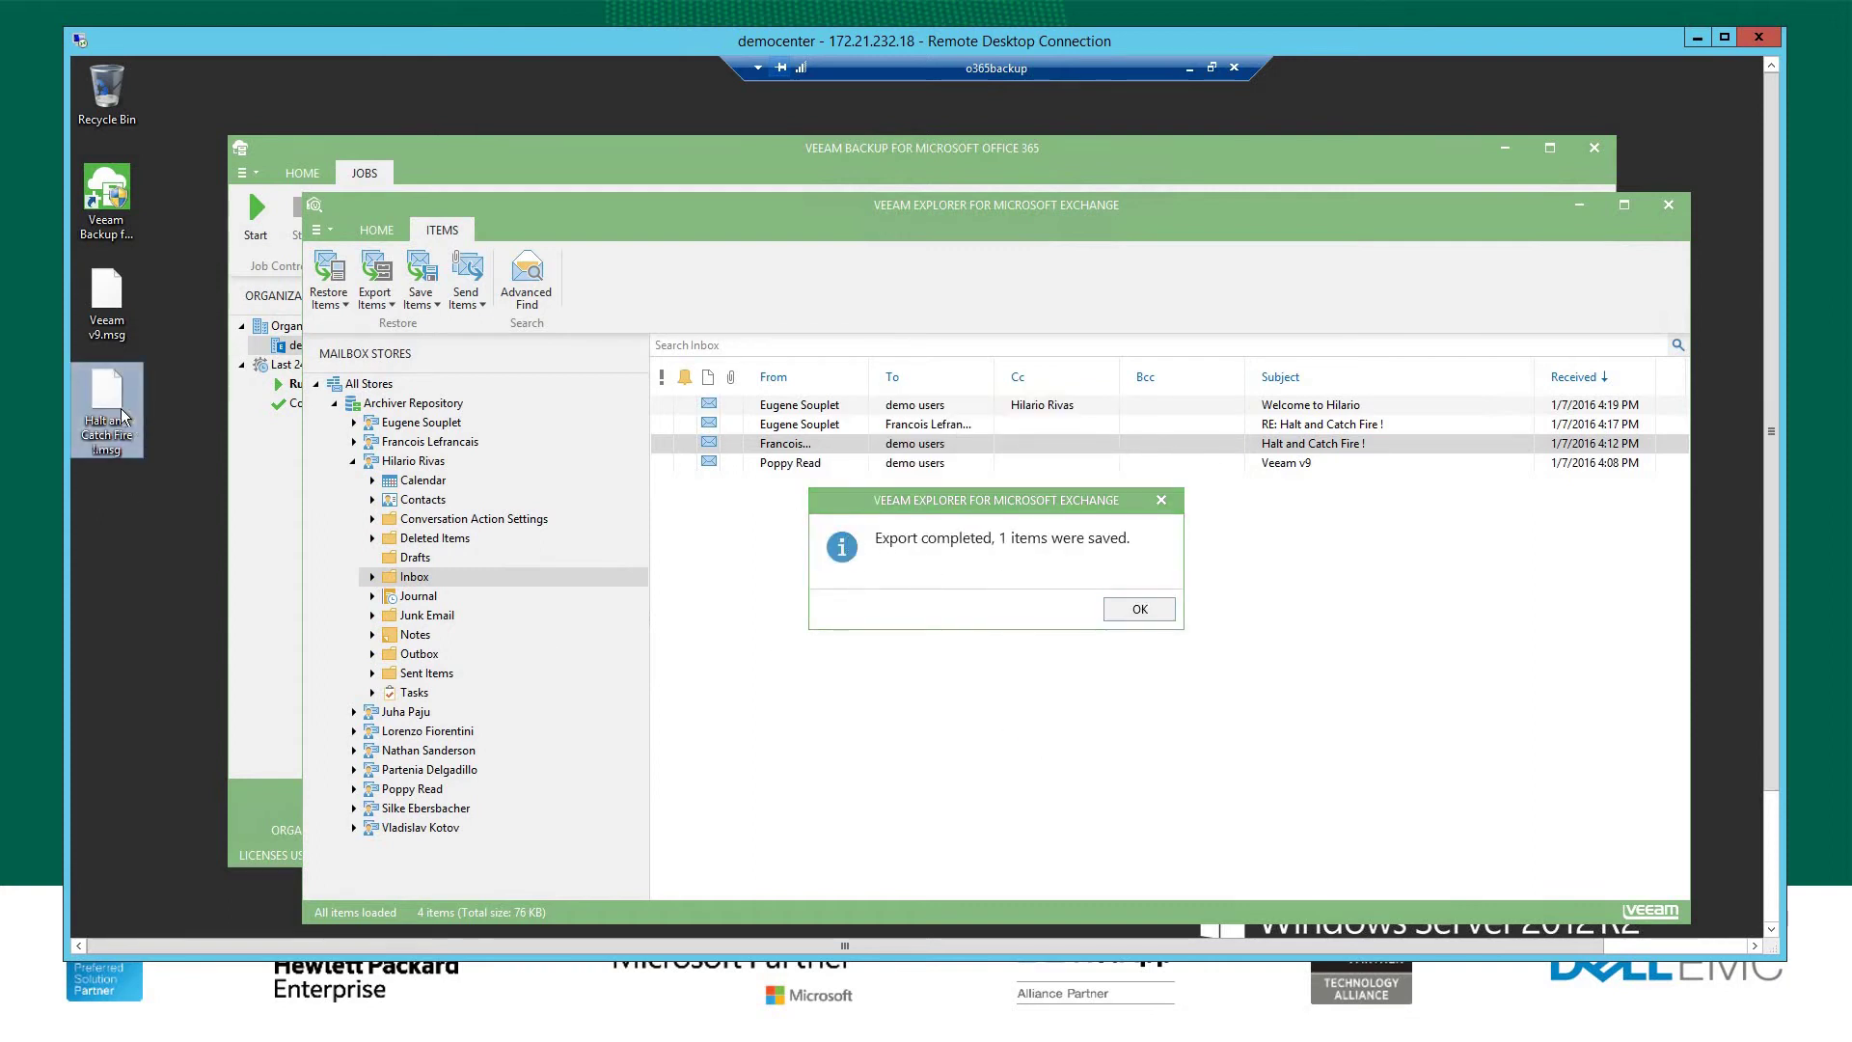
{"action": "left_click", "coordinate": [1139, 611]}
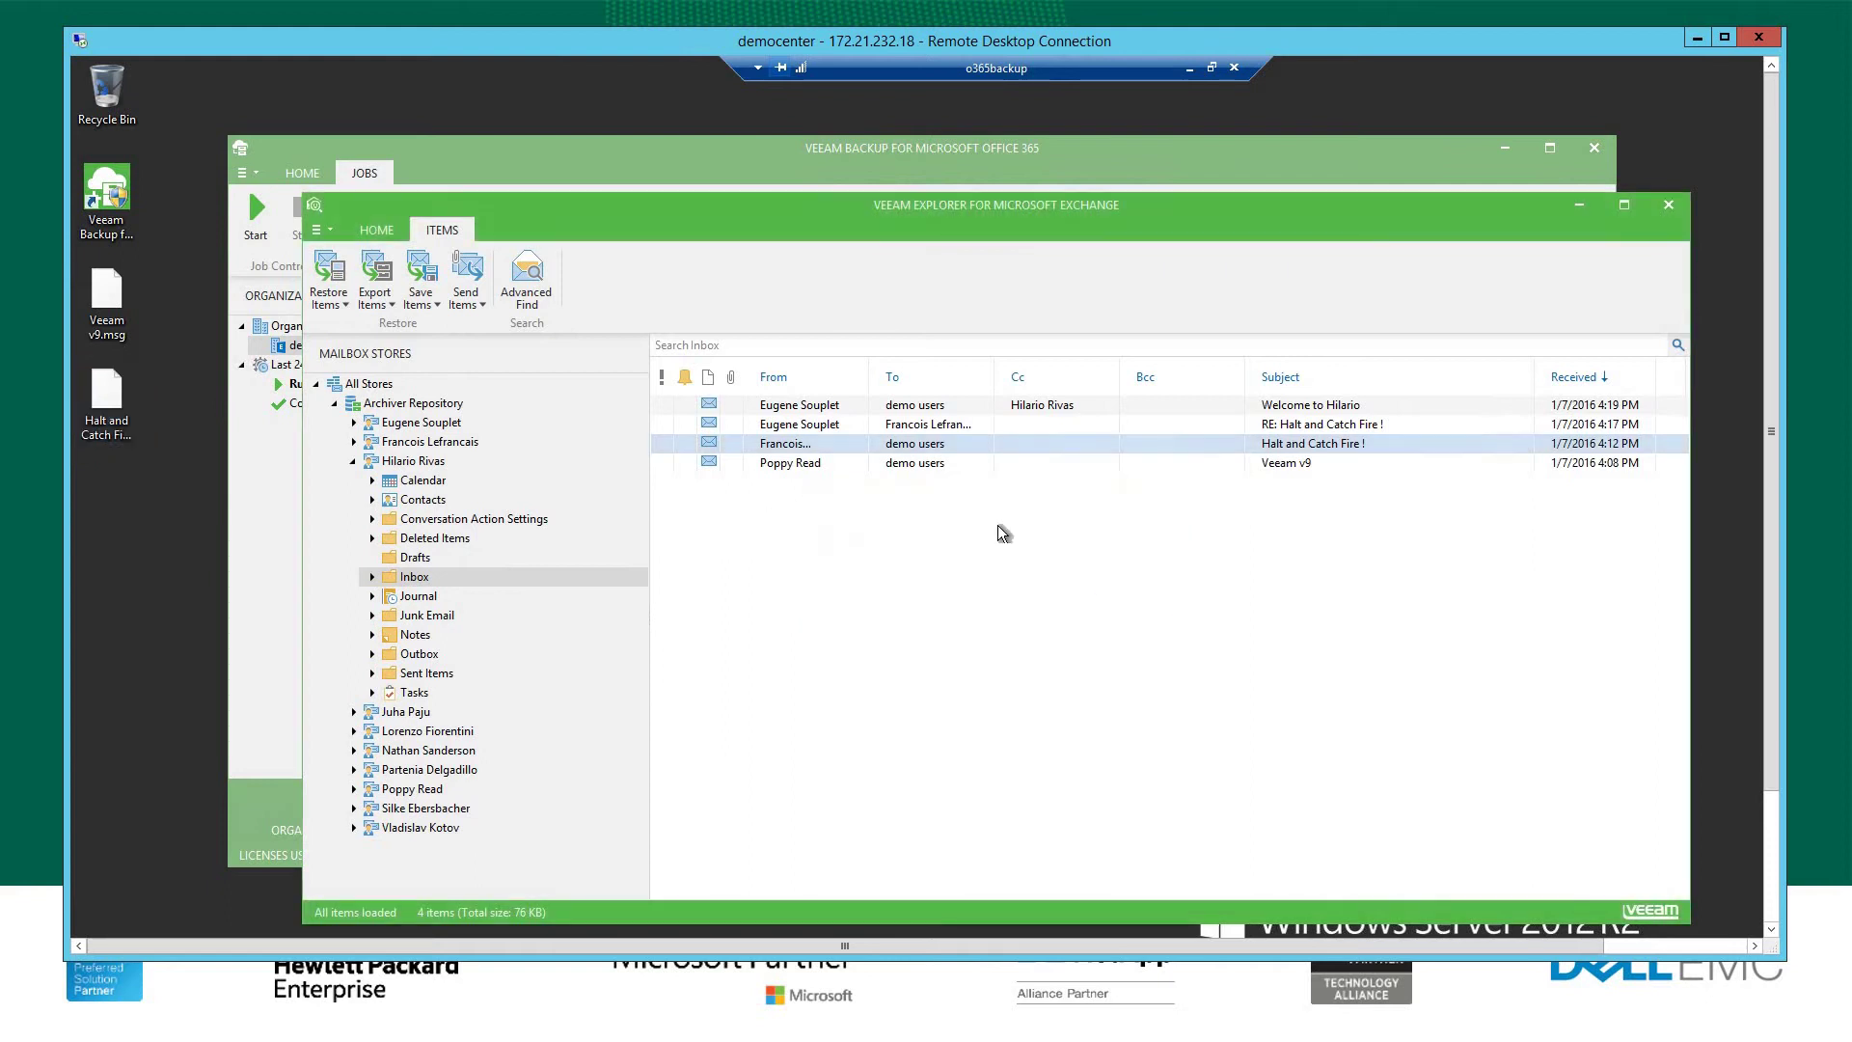
- Expand and collapse the folder lists of several other mailboxes
{"action": "left_click", "coordinate": [353, 461]}
{"action": "left_click", "coordinate": [353, 481]}
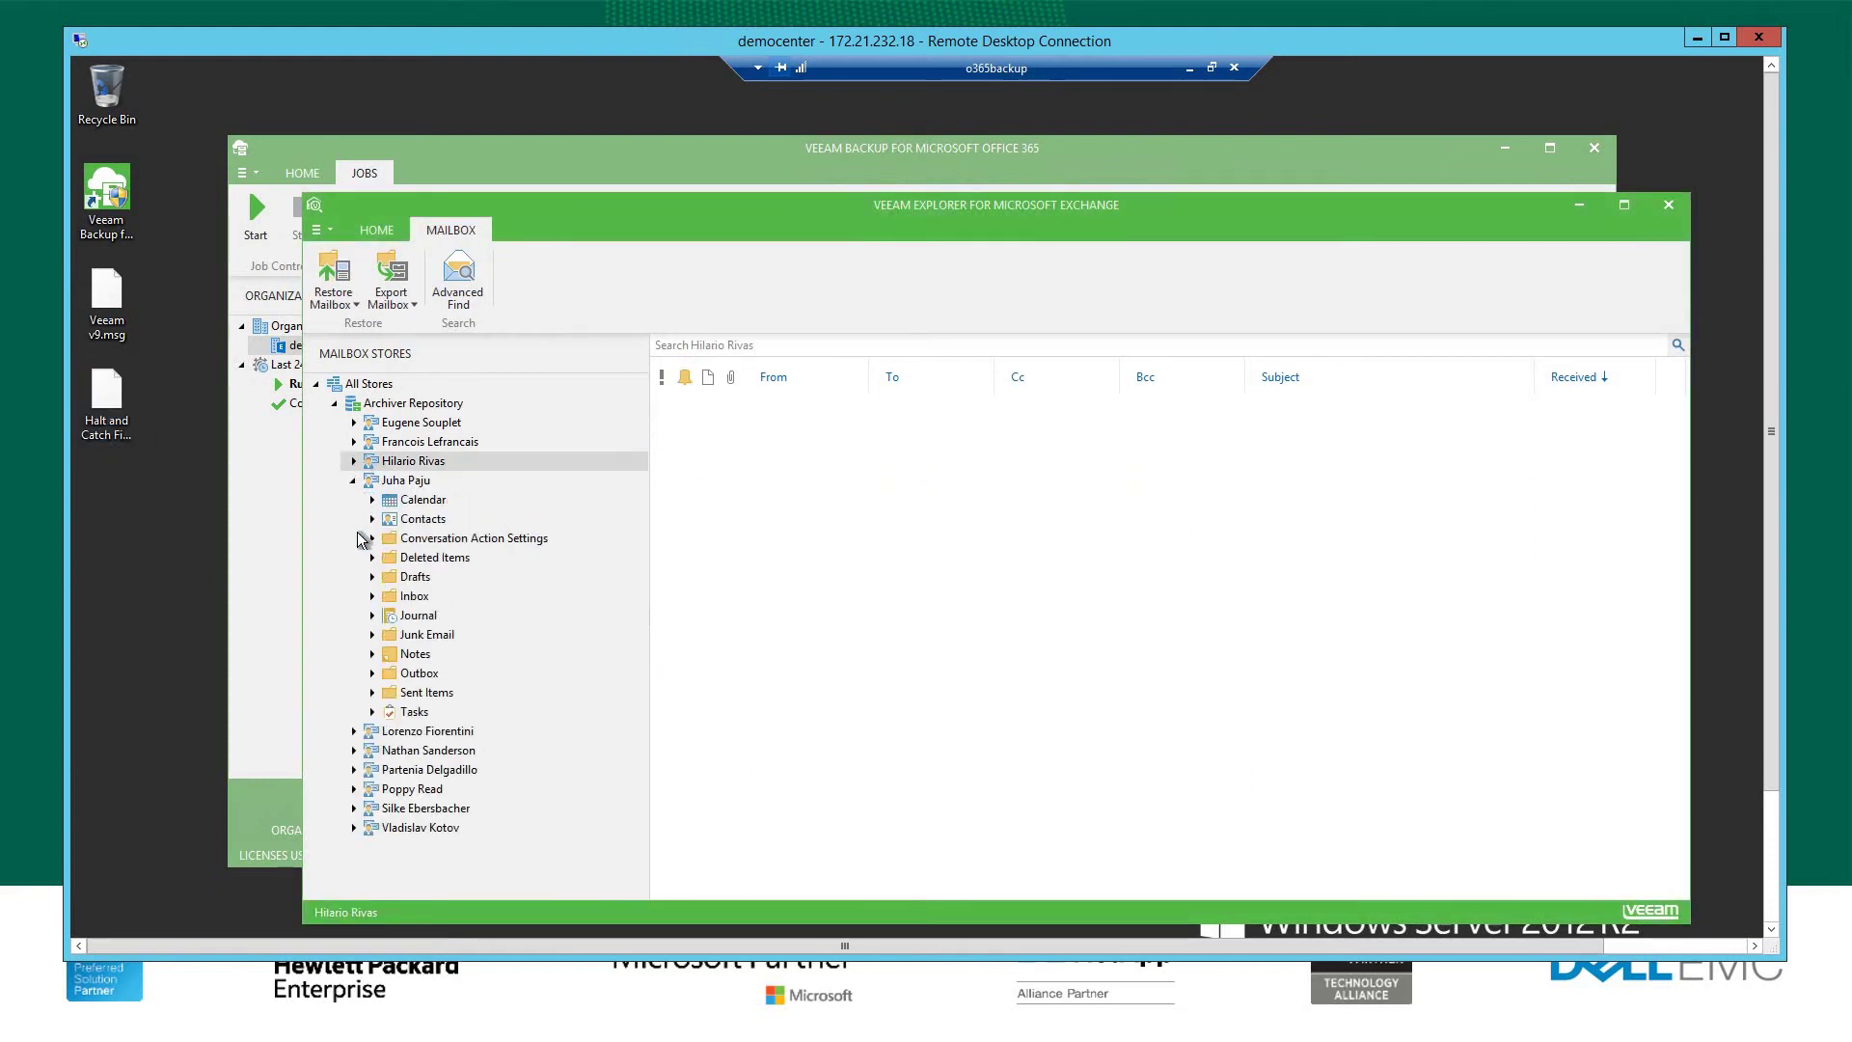
{"action": "left_click", "coordinate": [353, 482]}
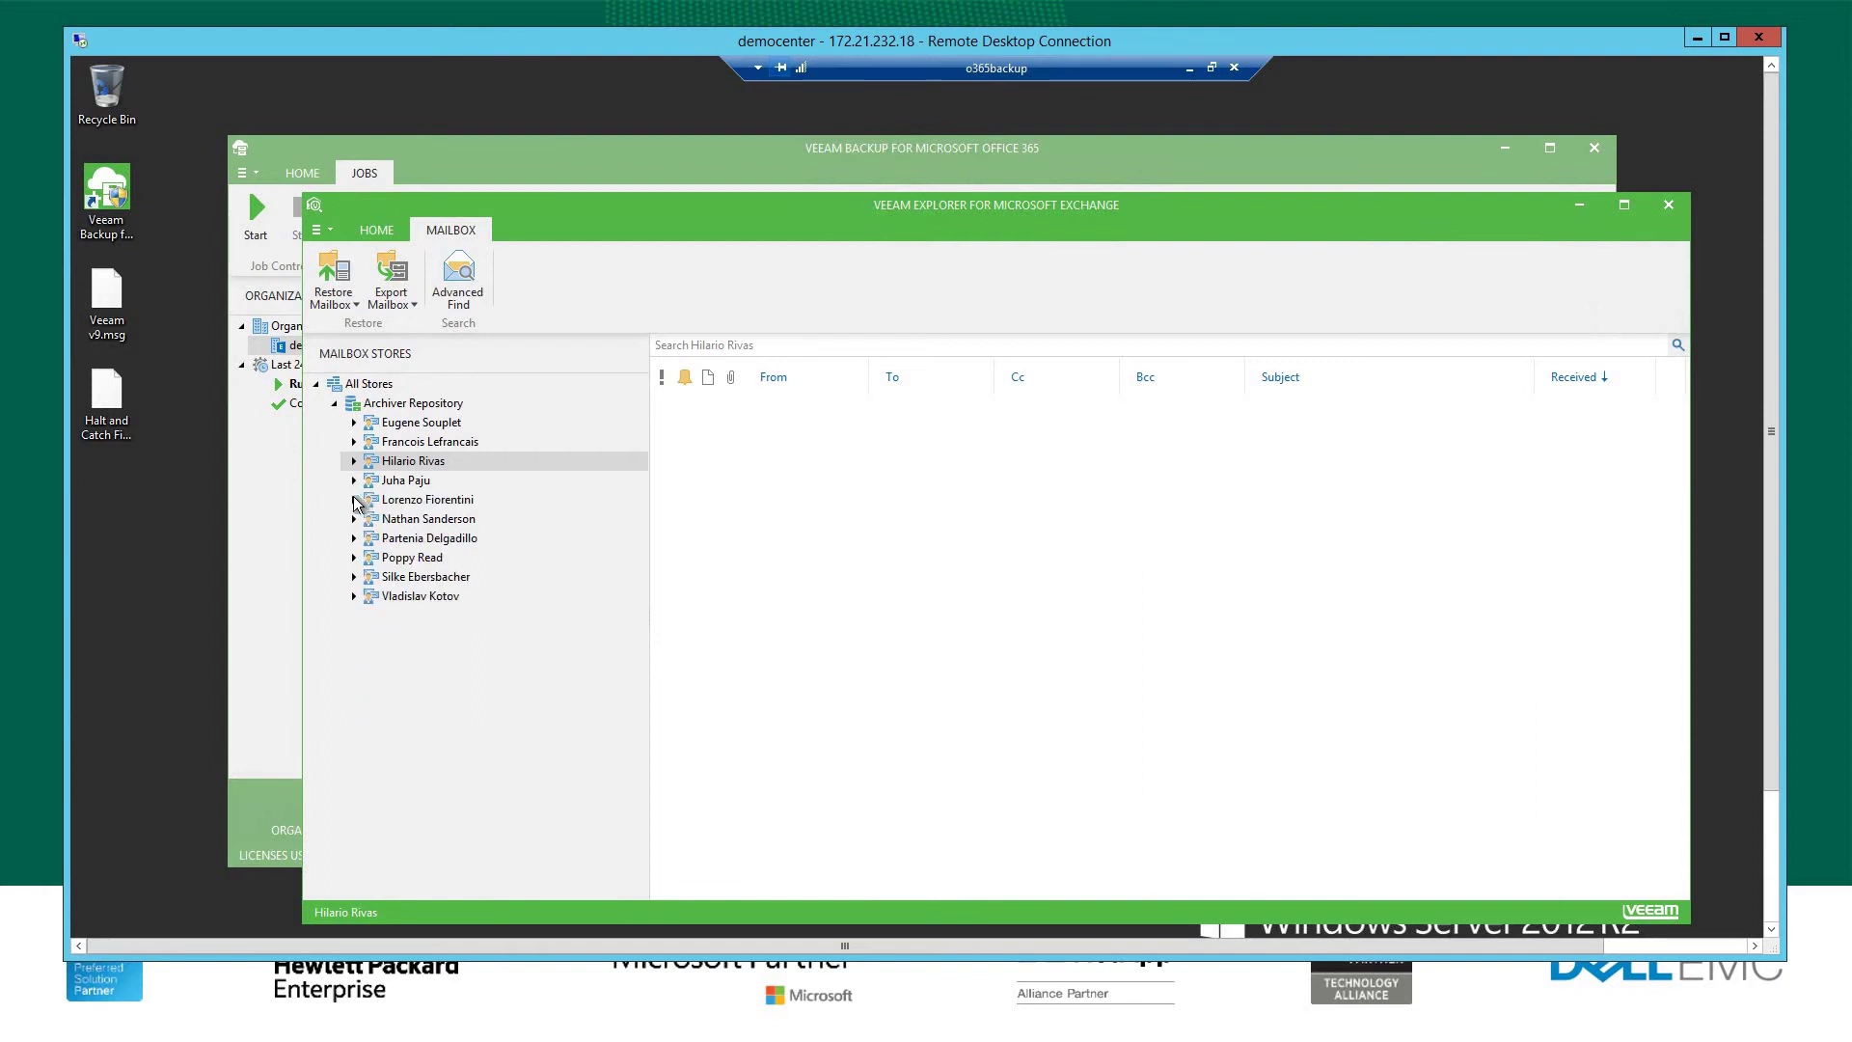
{"action": "left_click", "coordinate": [353, 499]}
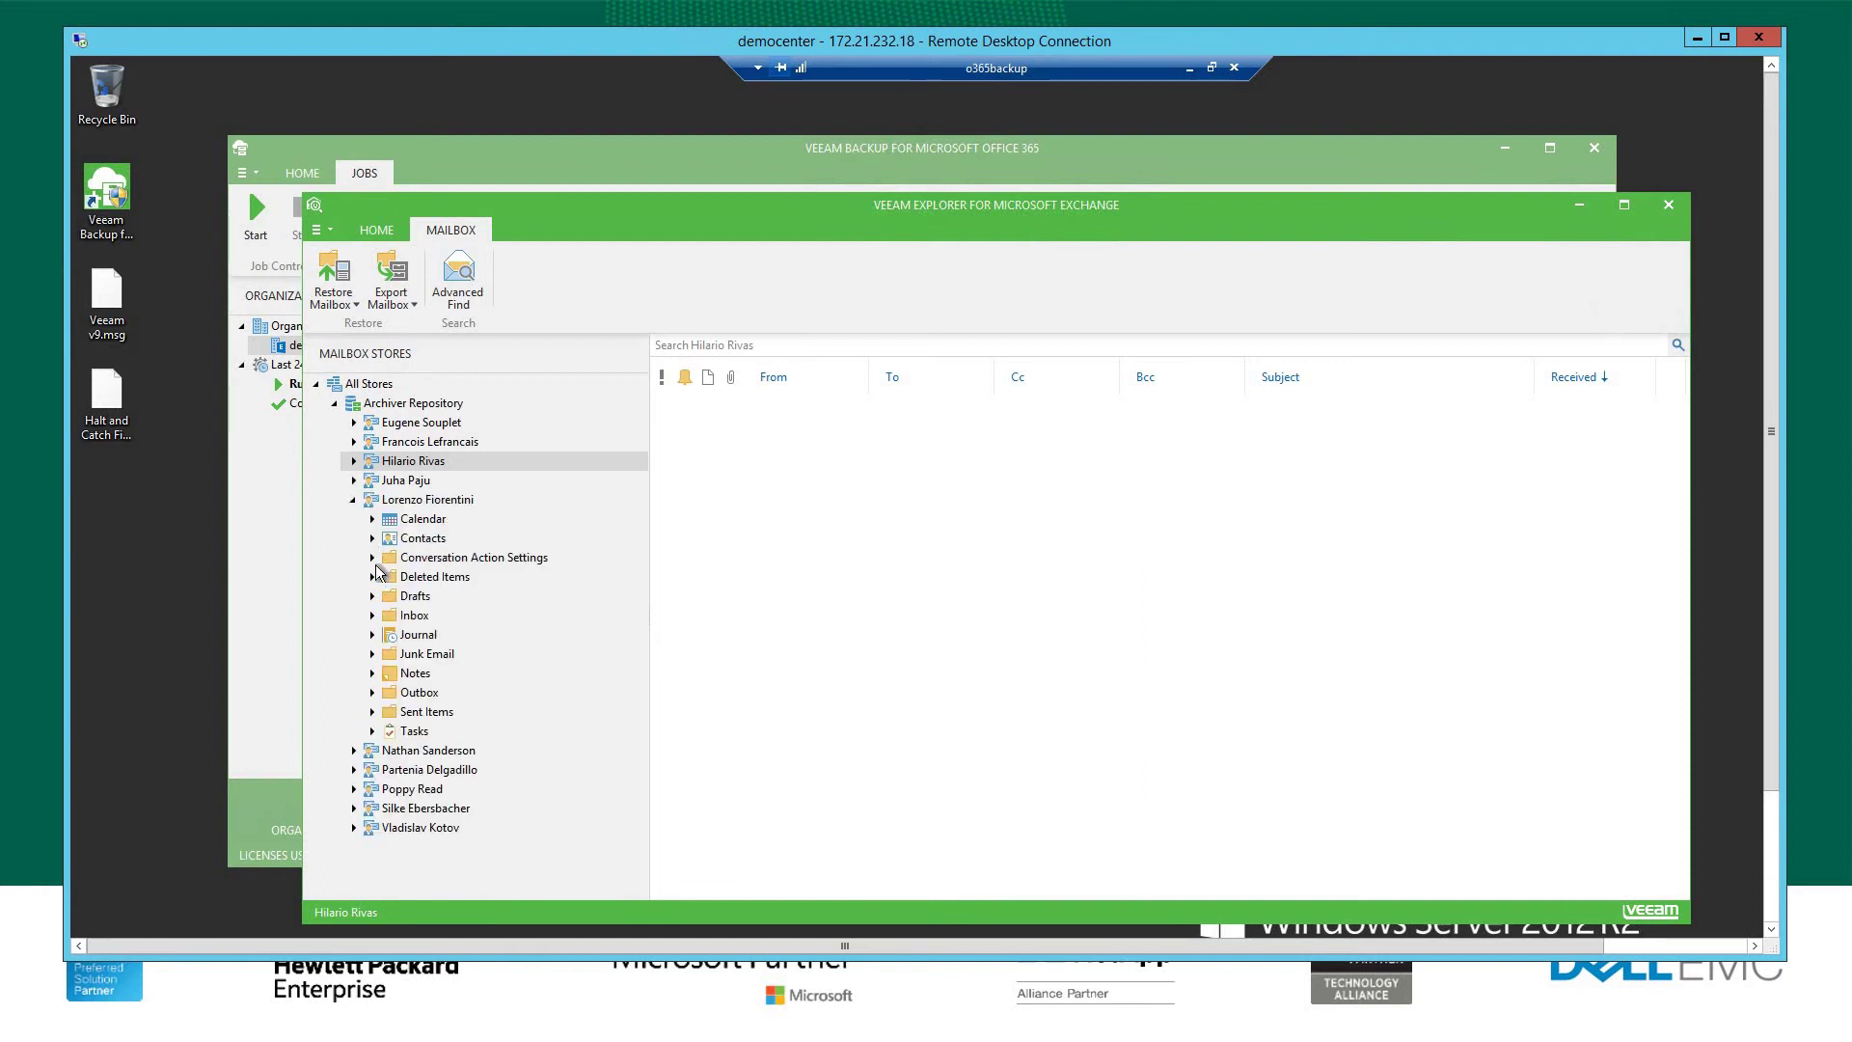
{"action": "left_click", "coordinate": [354, 750]}
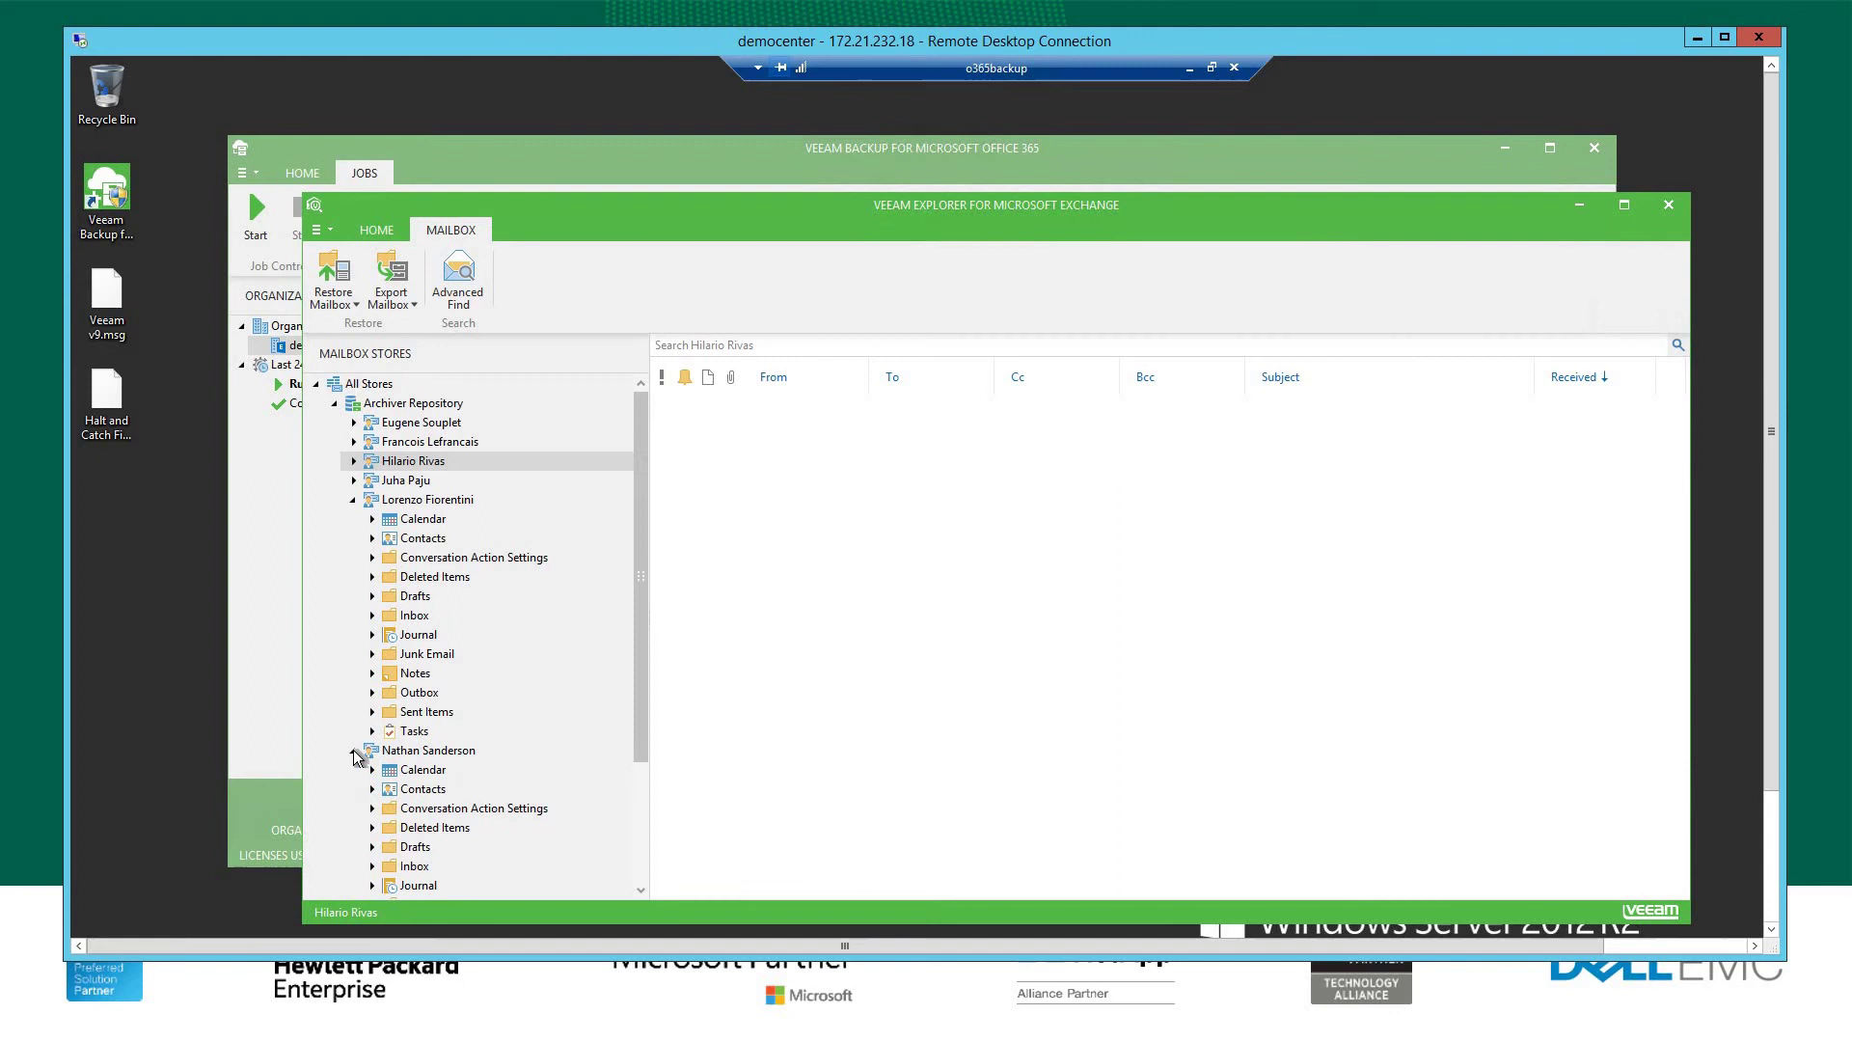
{"action": "left_click", "coordinate": [354, 750]}
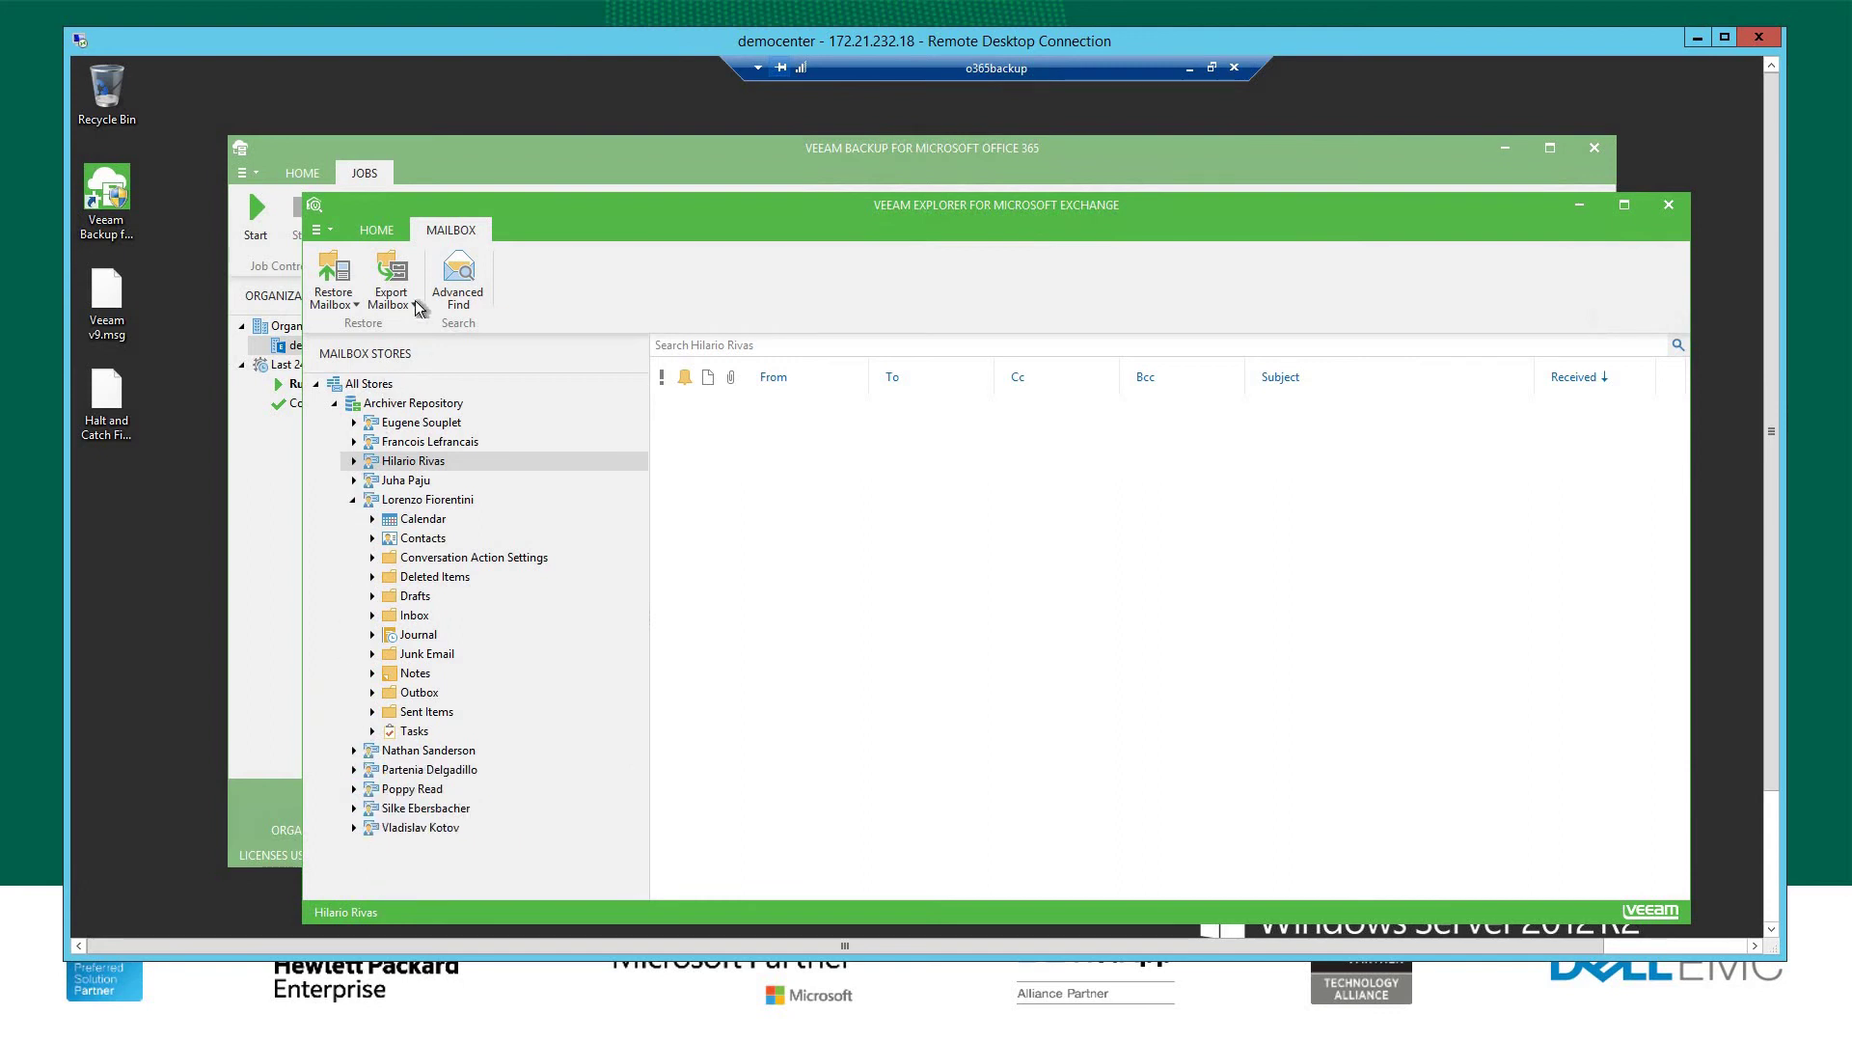
- Open Advanced Find from the Mailbox ribbon tab
{"action": "left_click", "coordinate": [482, 295]}
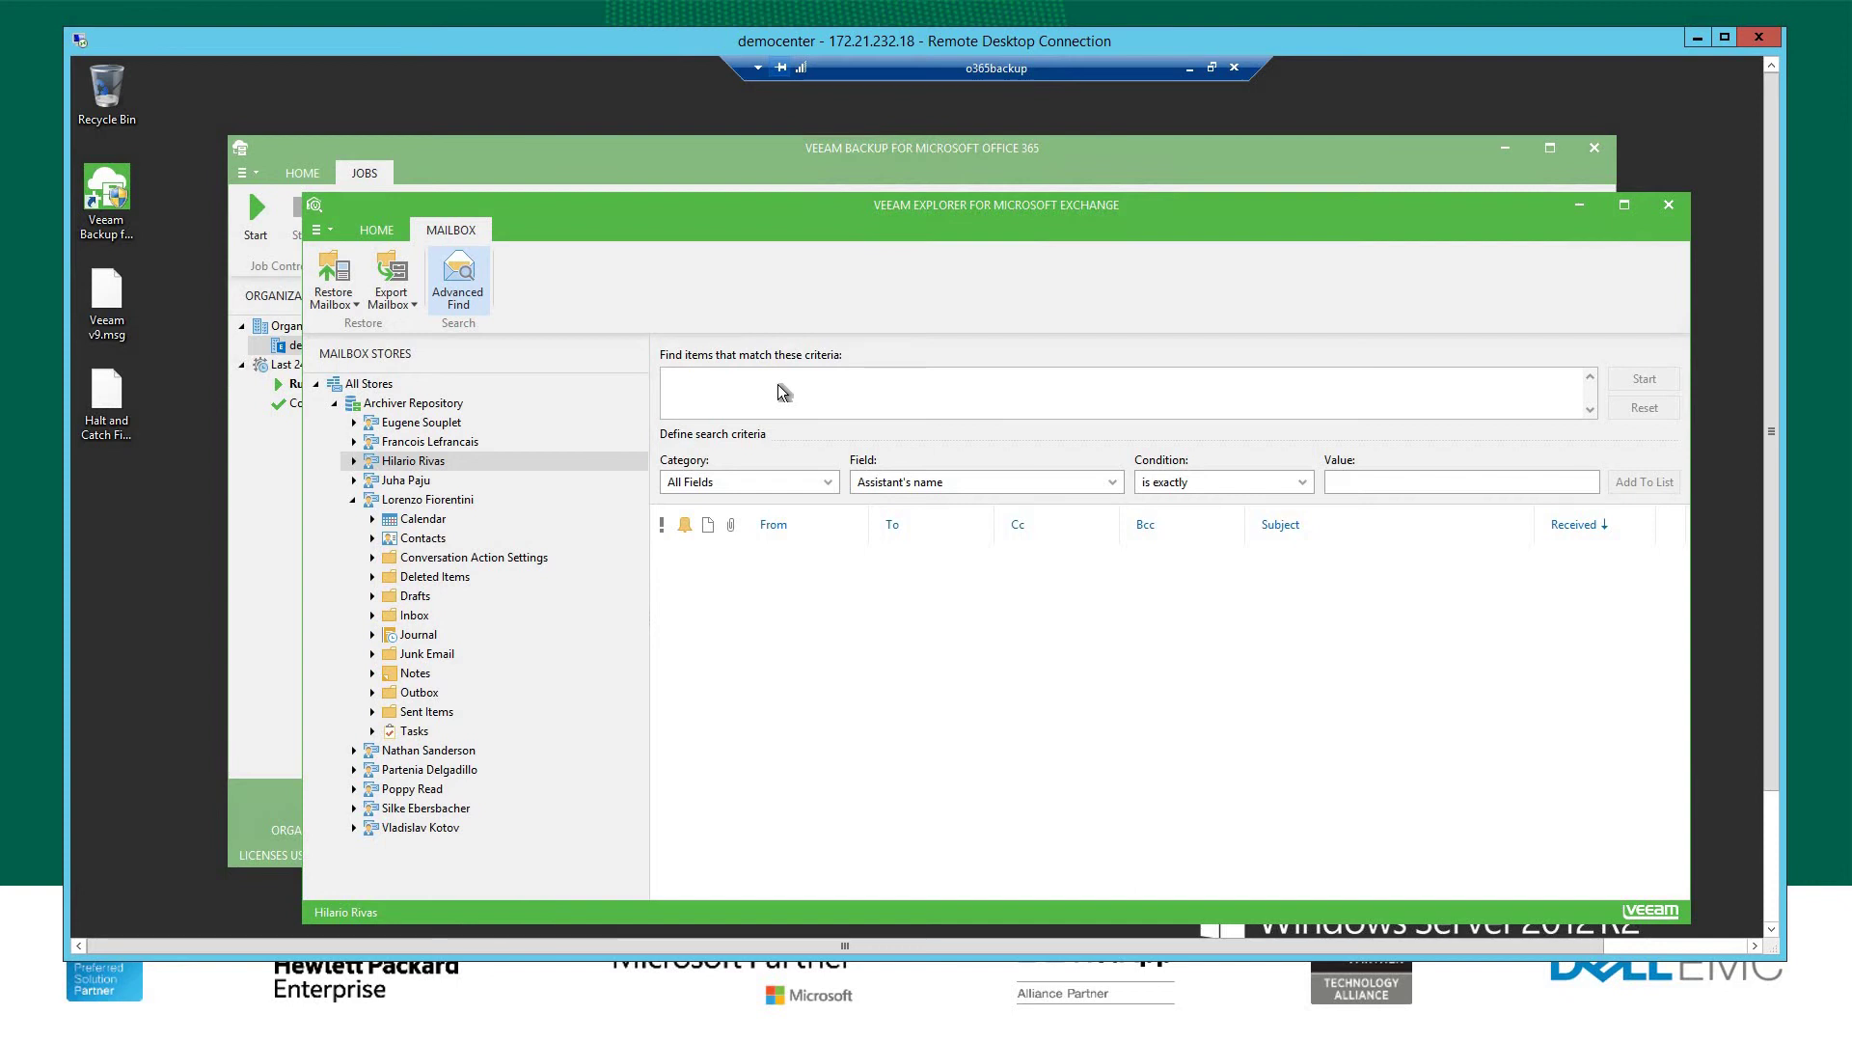
- Close Veeam Explorer and open the Test job for editing
{"action": "left_click", "coordinate": [1671, 208]}
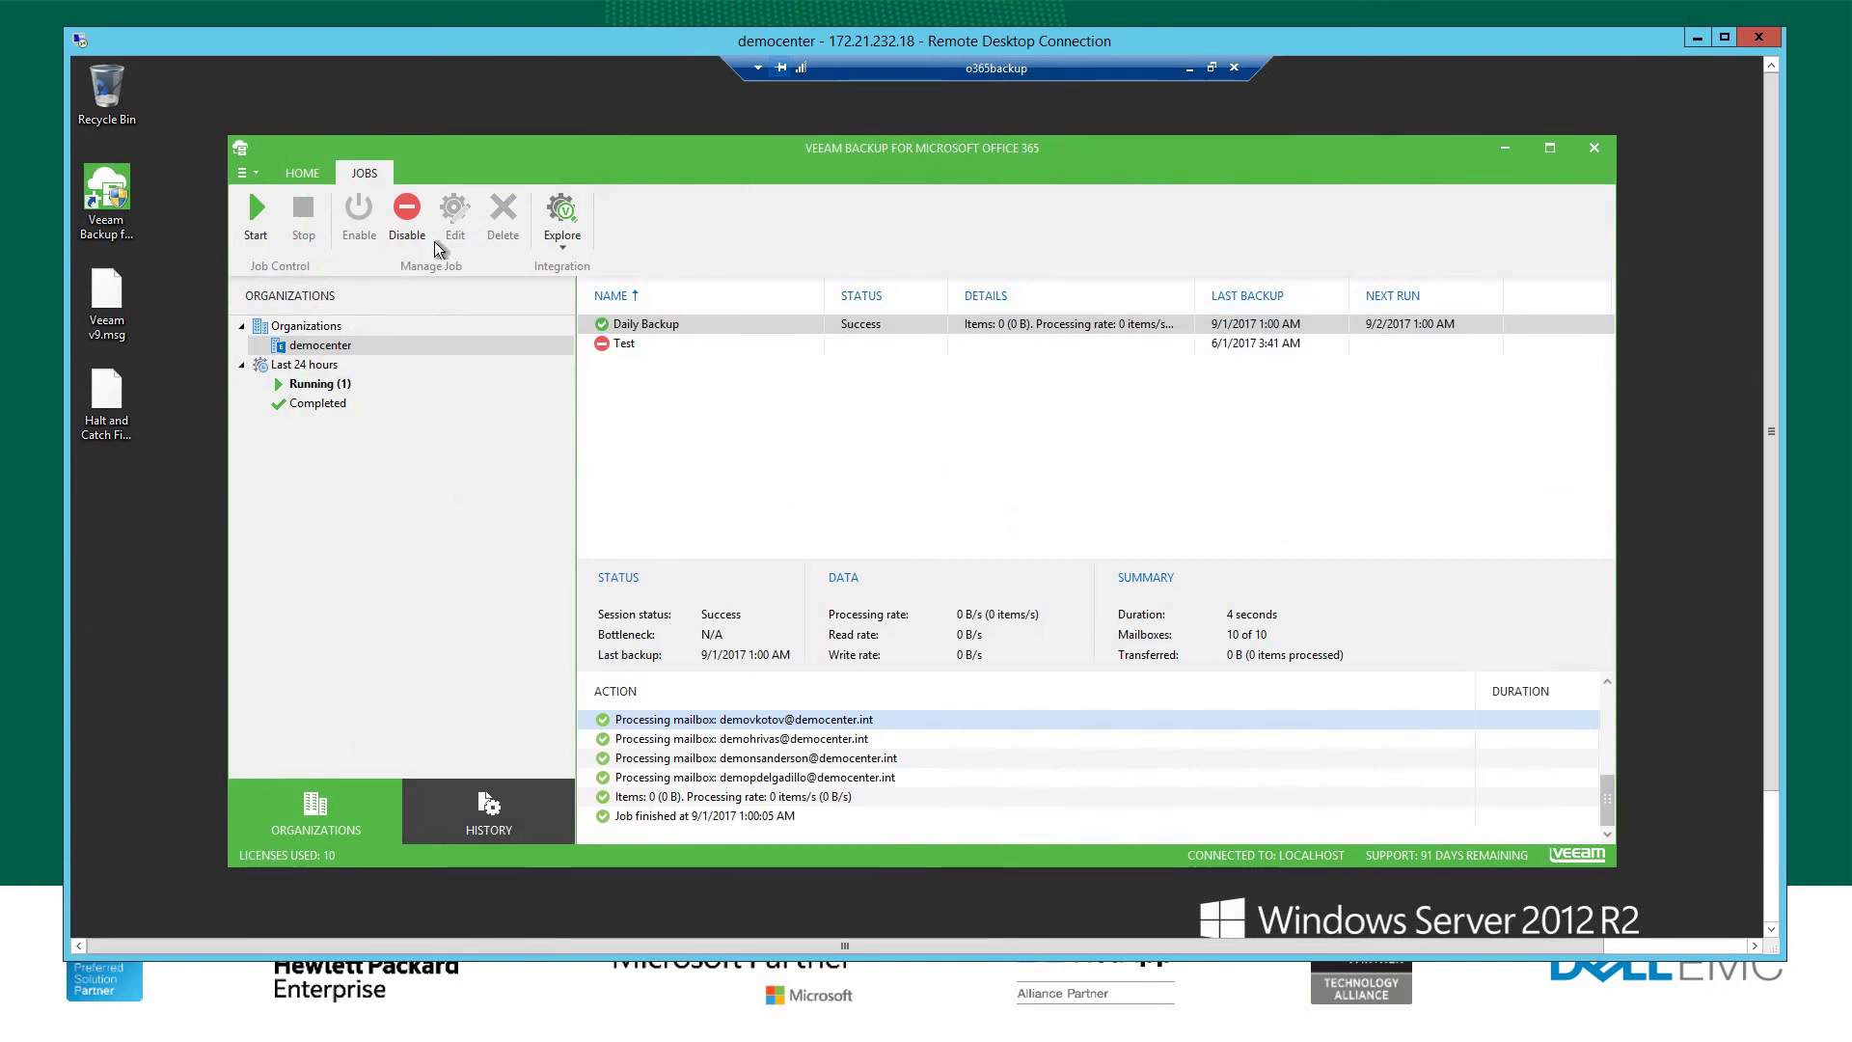
{"action": "left_click", "coordinate": [617, 347]}
{"action": "right_click", "coordinate": [617, 348]}
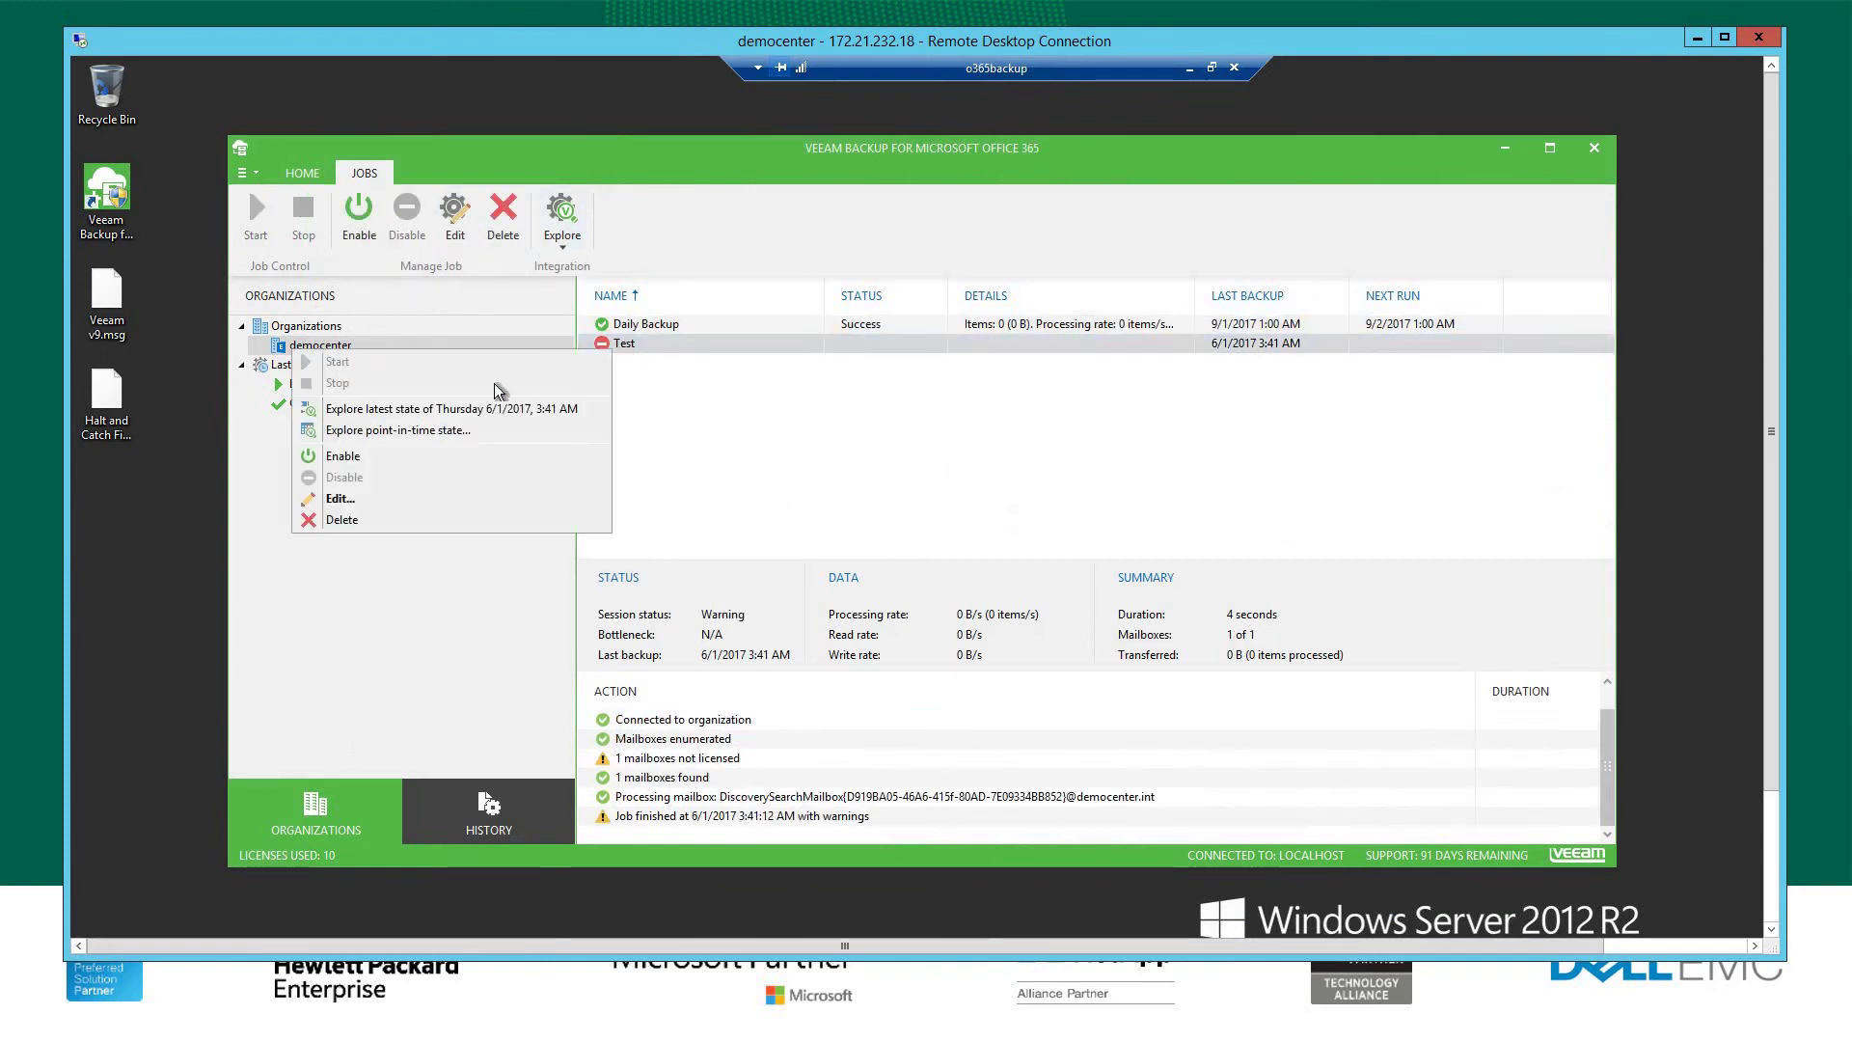
{"action": "left_click", "coordinate": [366, 504]}
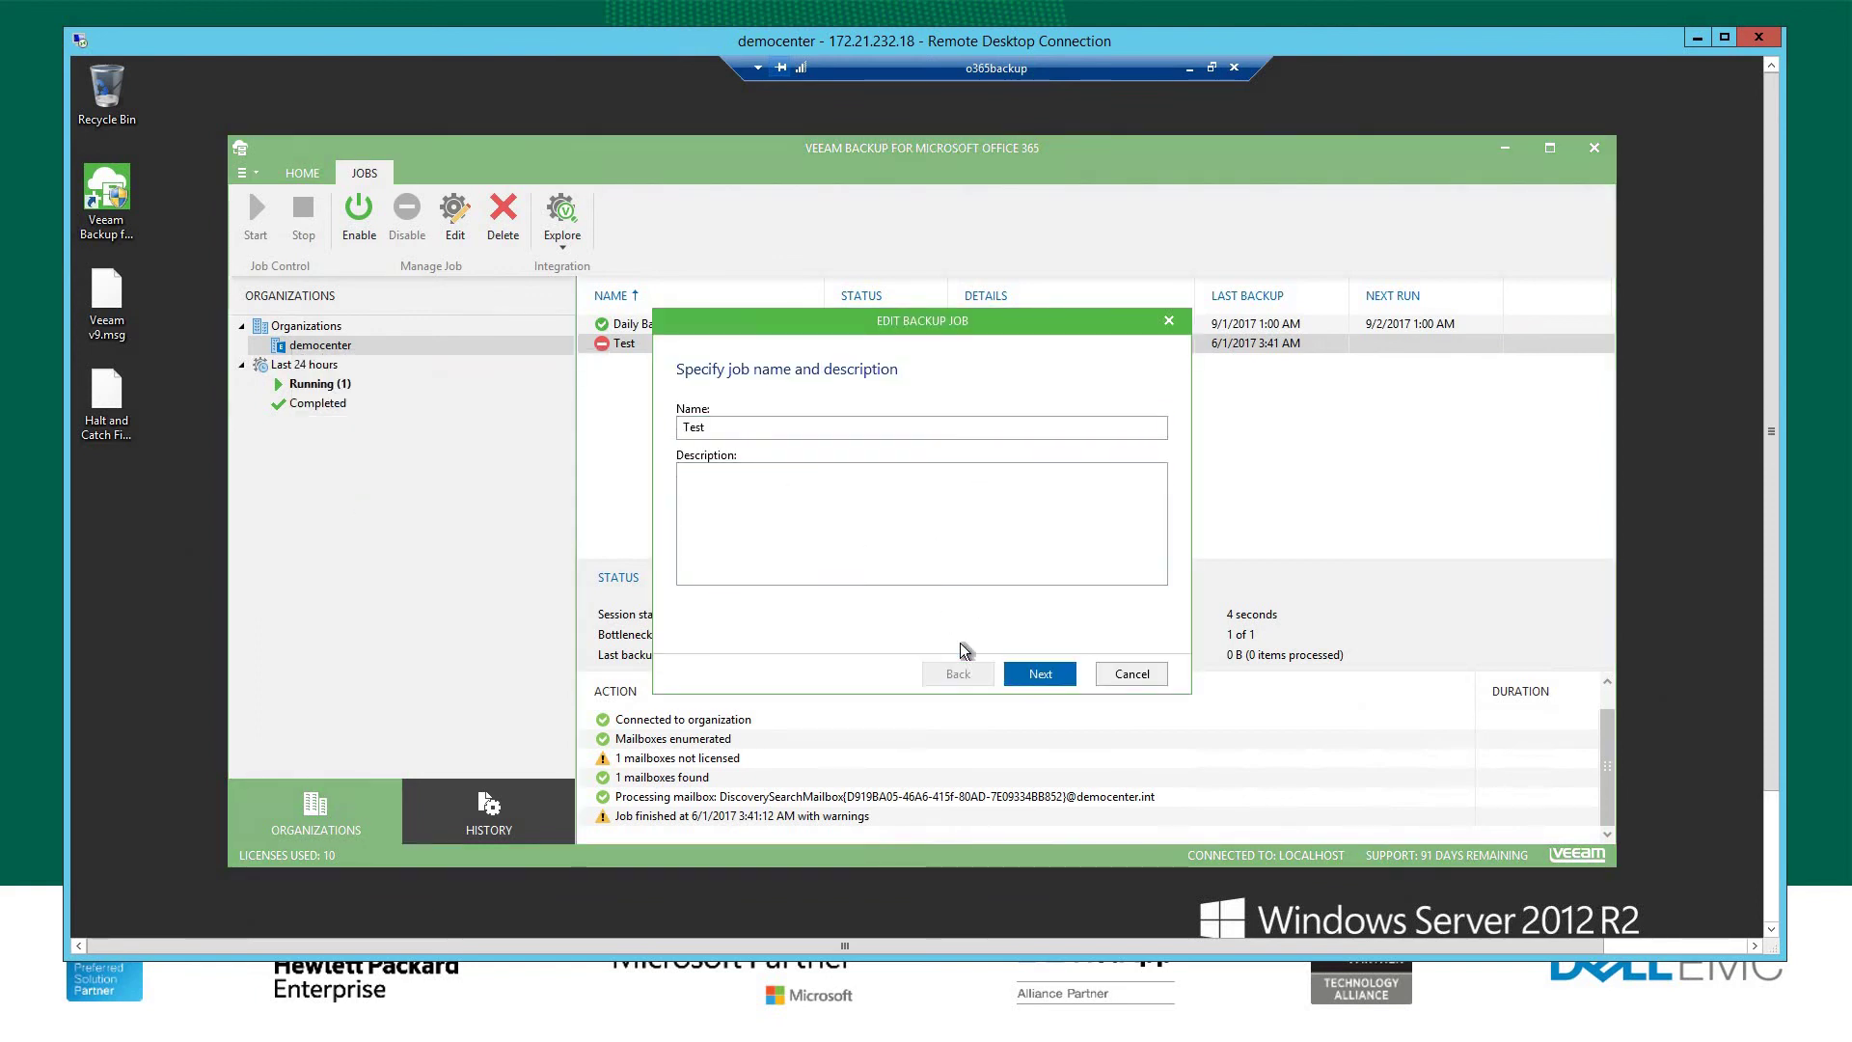
- Try backing up specific mailboxes, browse the mailbox picker, and cancel without choosing any
{"action": "left_click", "coordinate": [1040, 673]}
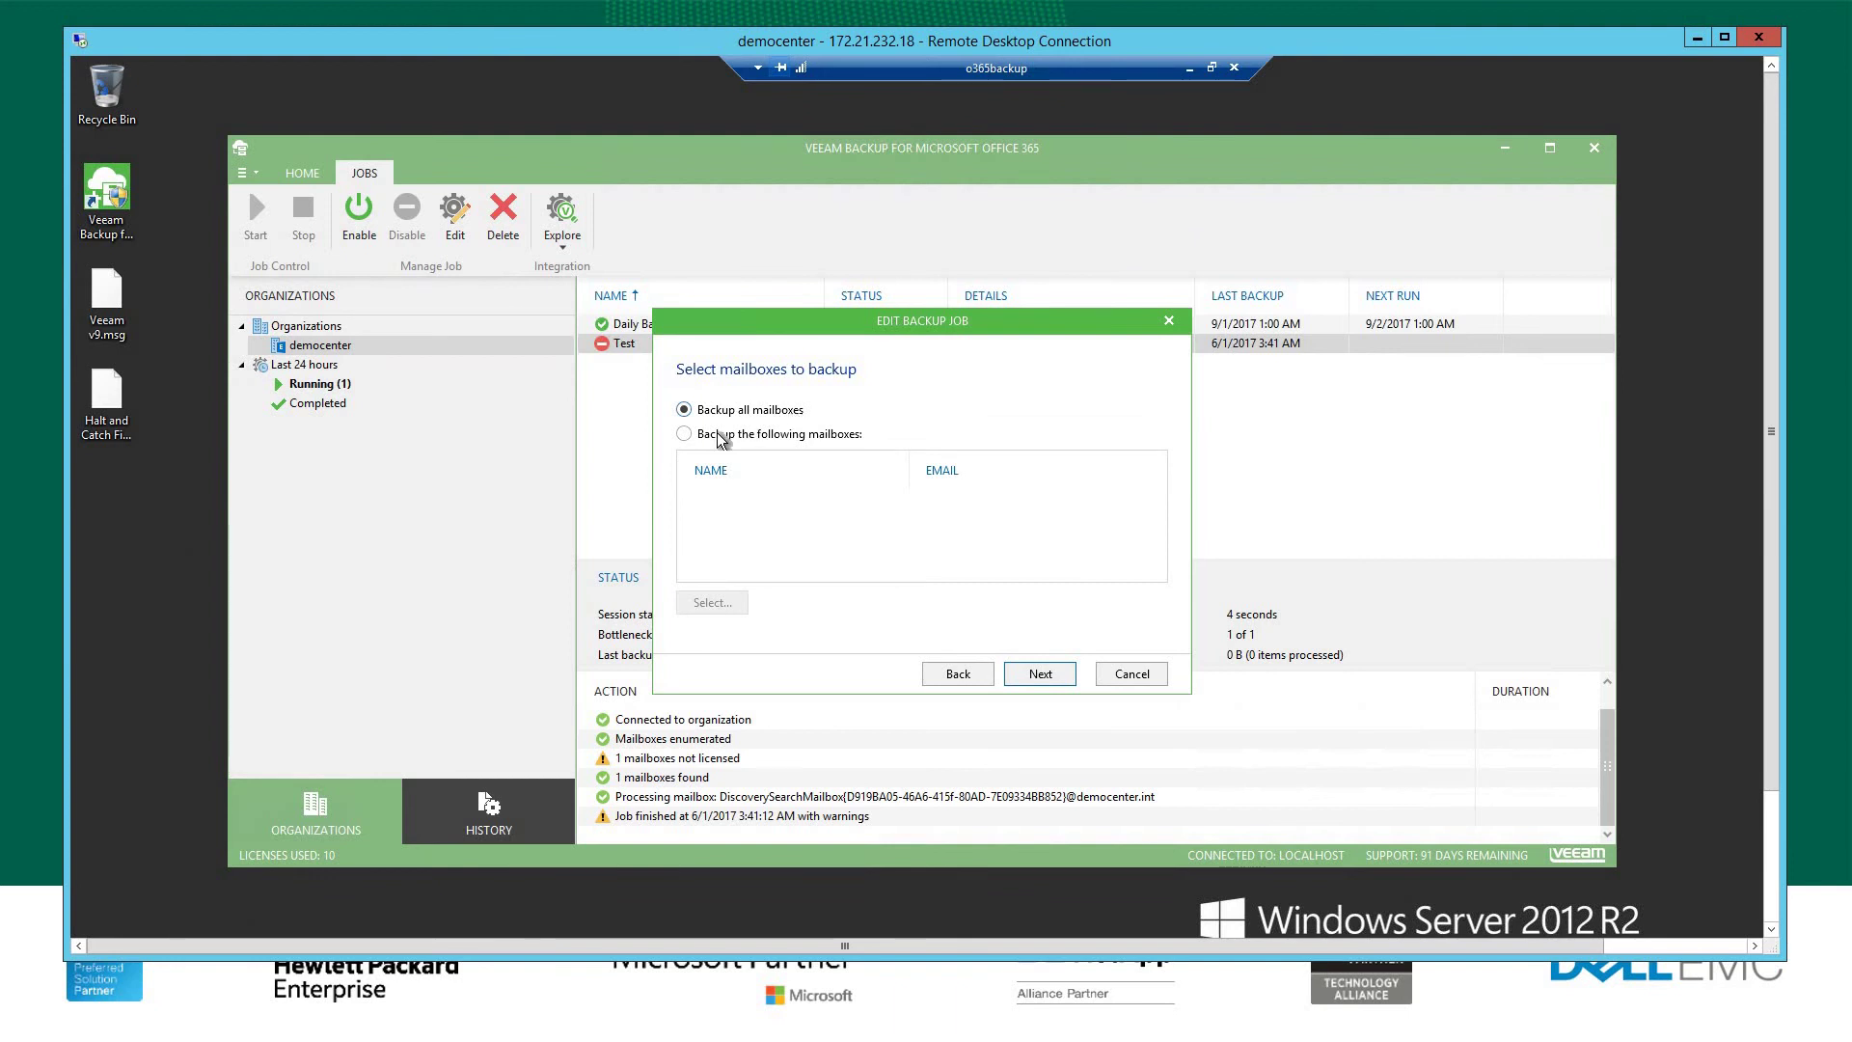
{"action": "left_click", "coordinate": [715, 437]}
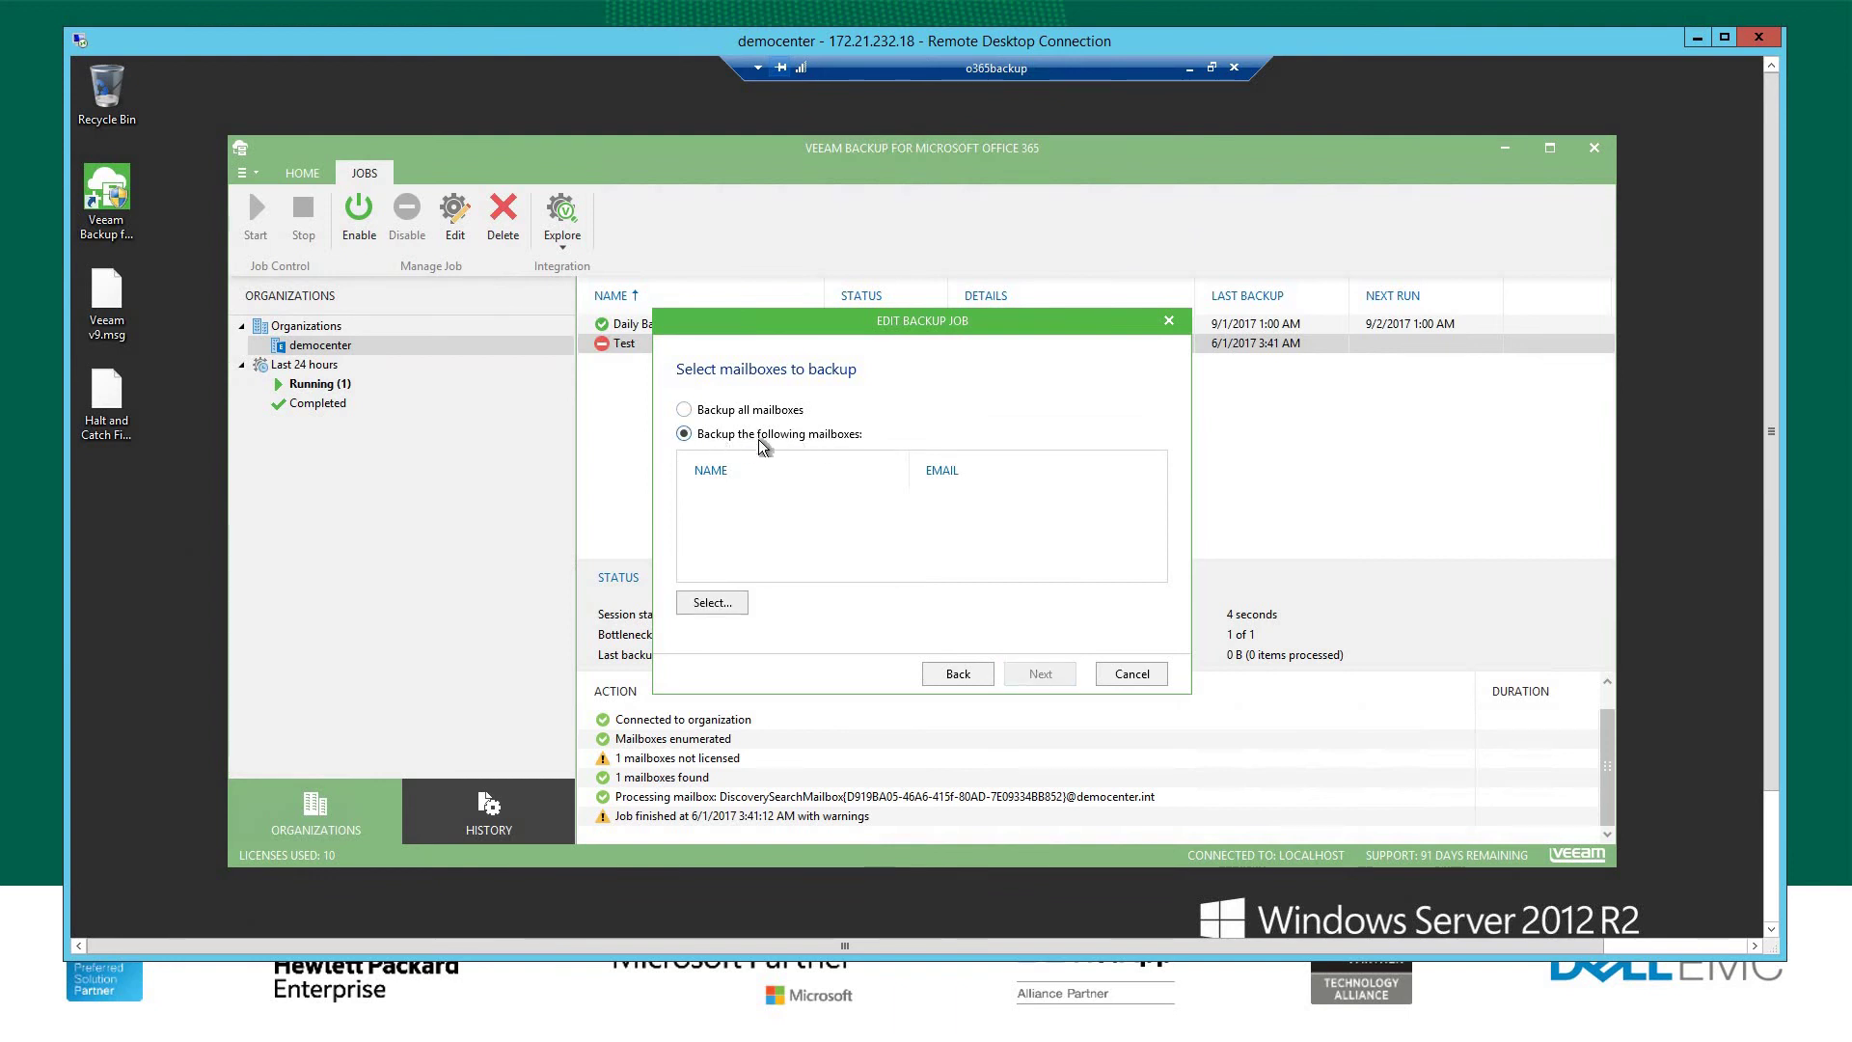
{"action": "left_click", "coordinate": [712, 603]}
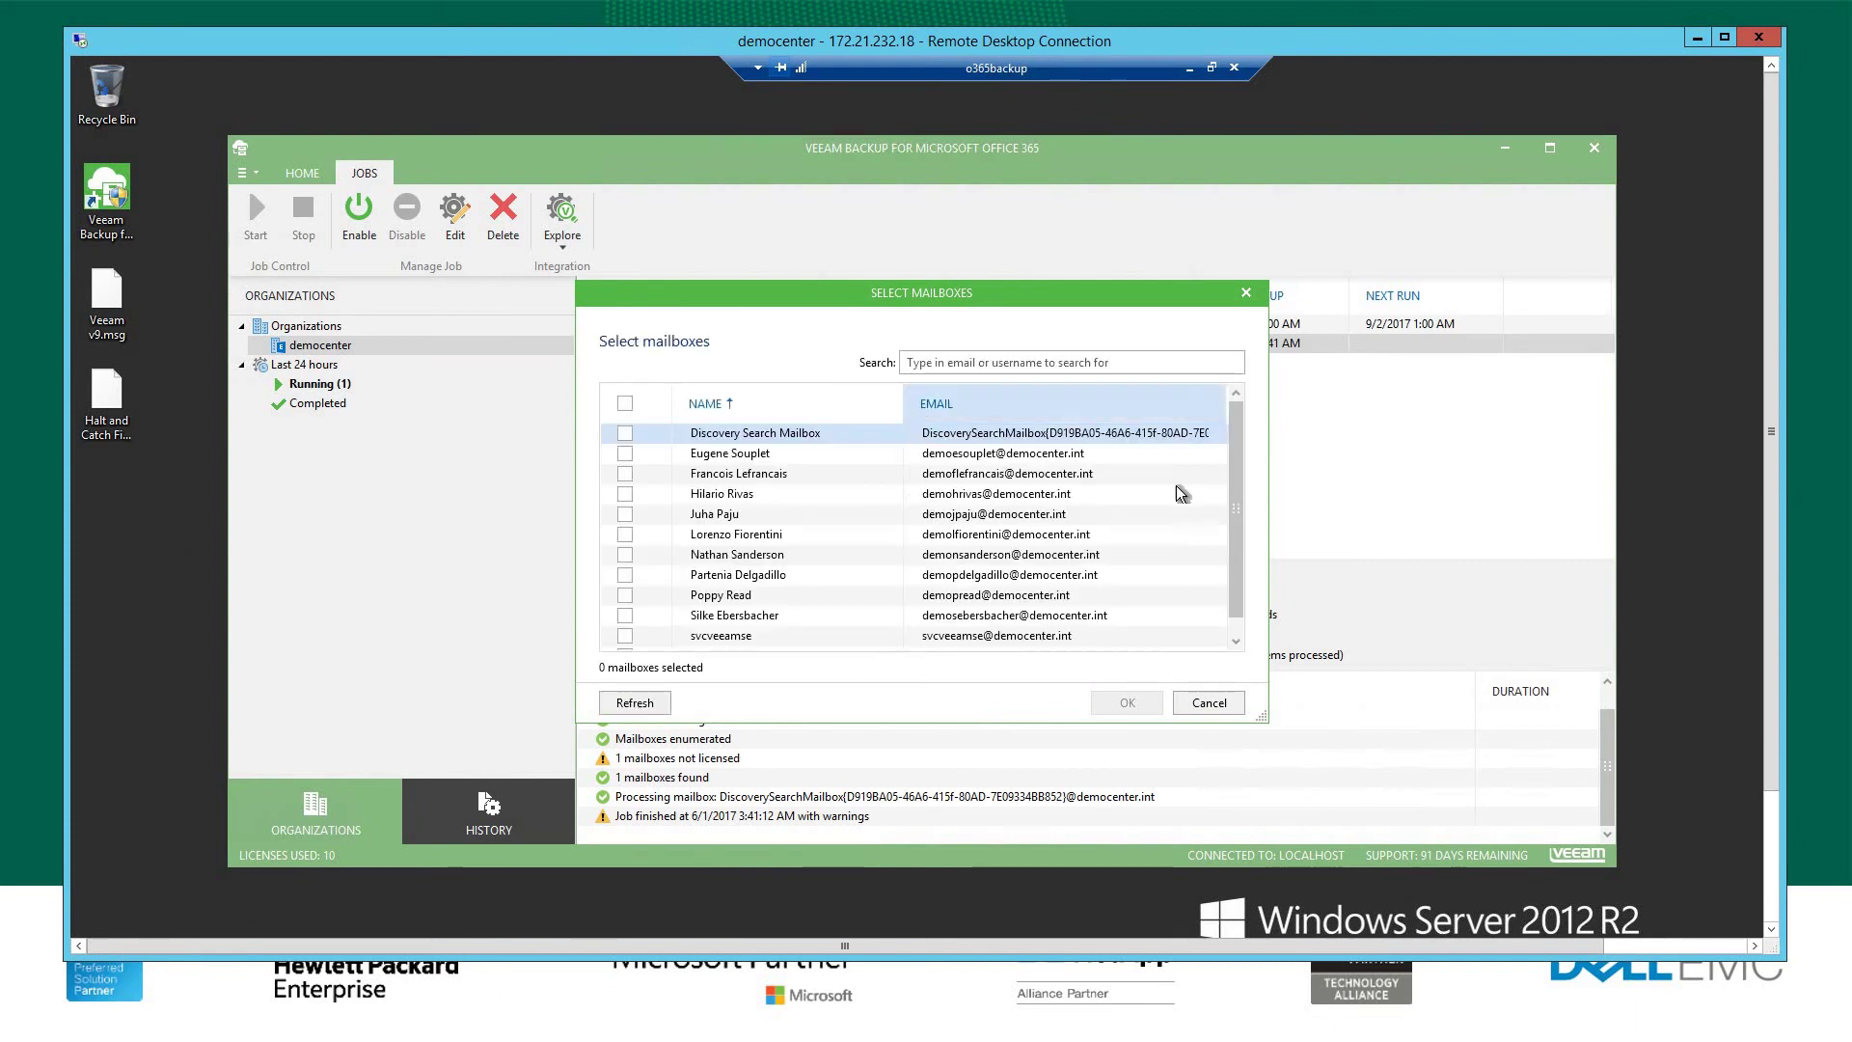
{"action": "scroll", "coordinate": [1239, 570], "scroll_direction": "down", "scroll_amount": 1}
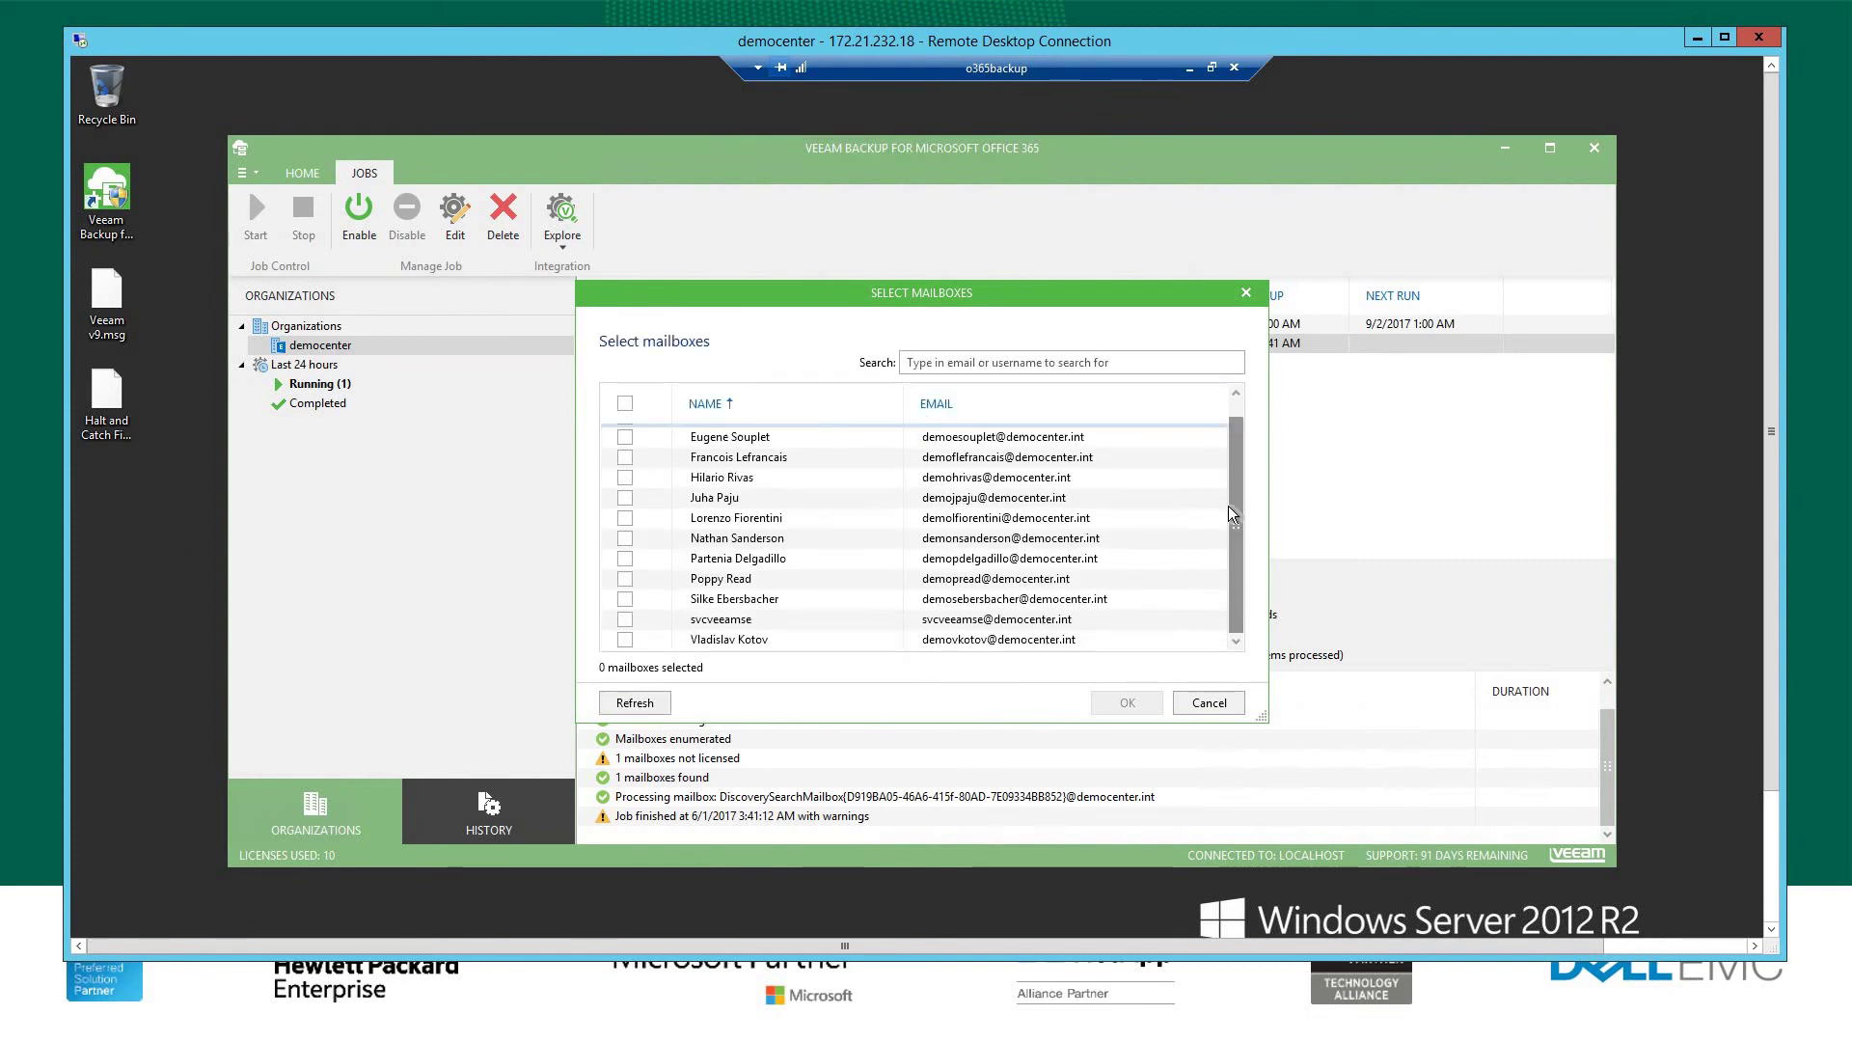
{"action": "scroll", "coordinate": [1238, 540], "scroll_direction": "up", "scroll_amount": 1}
{"action": "scroll", "coordinate": [1240, 501], "scroll_direction": "down", "scroll_amount": 1}
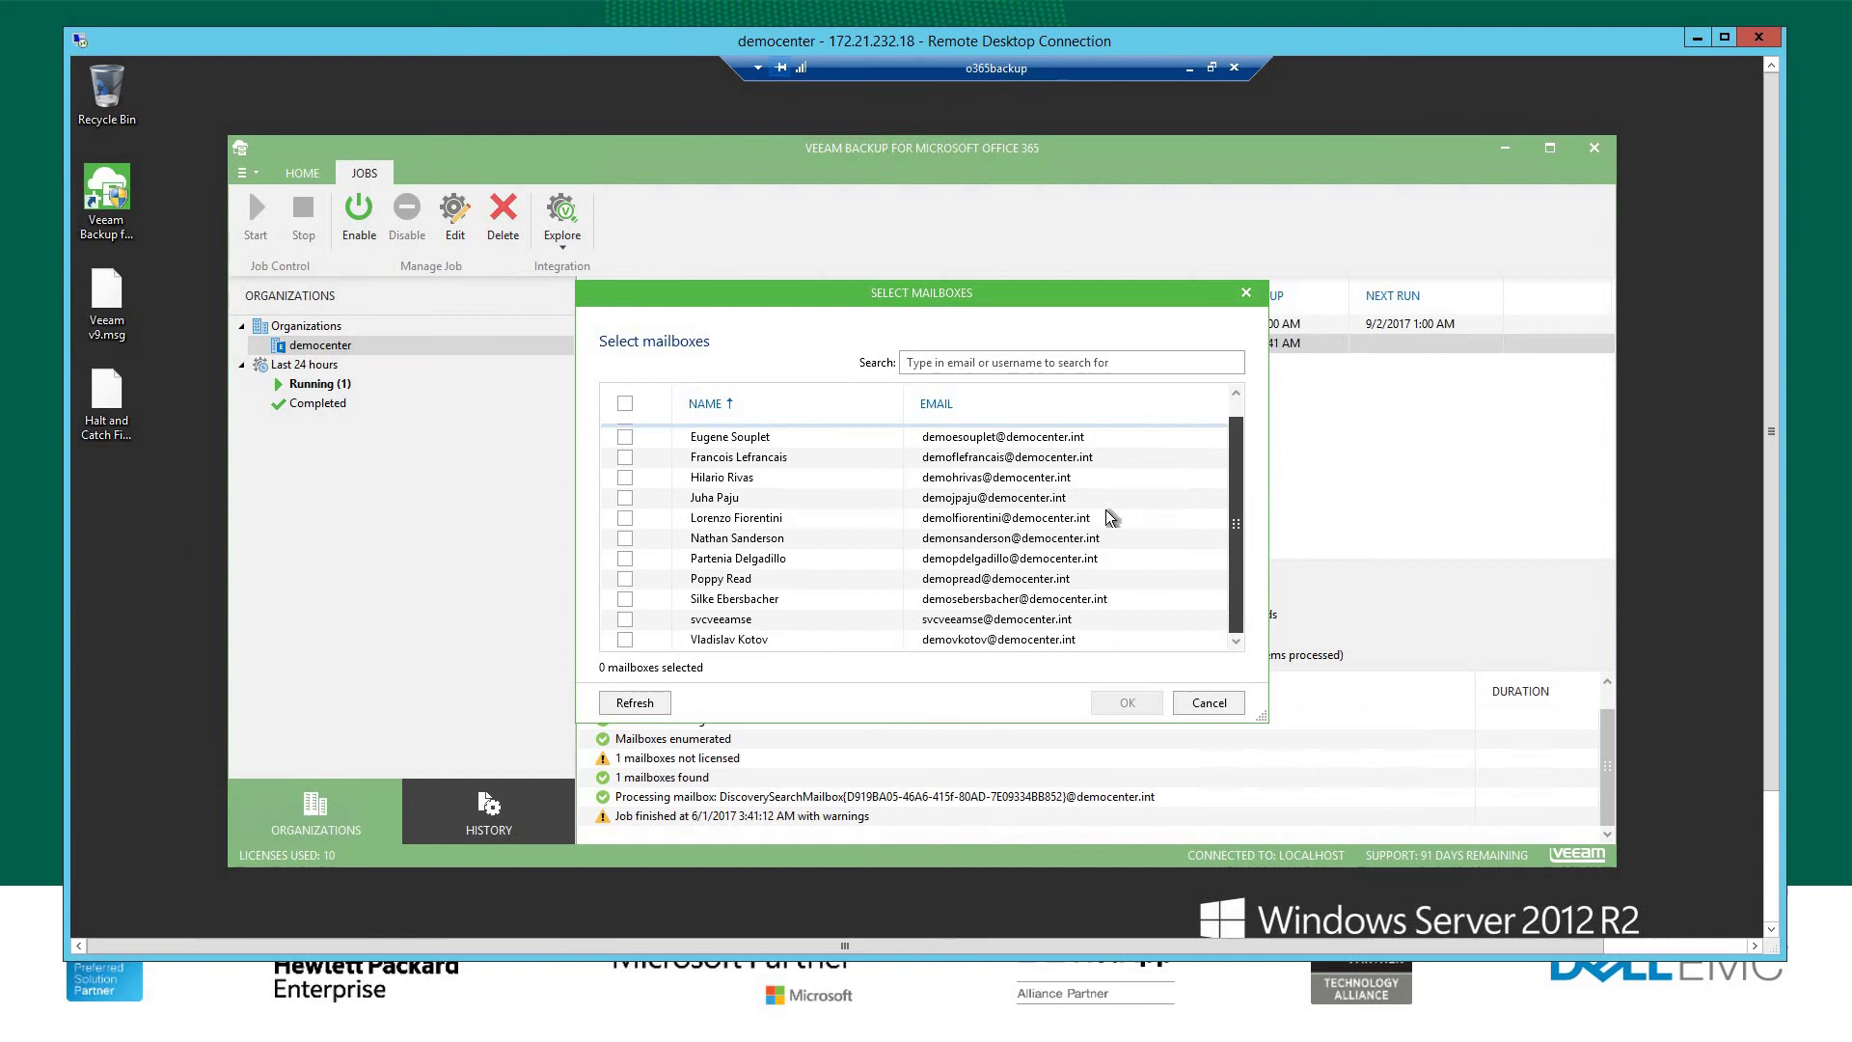
{"action": "left_click", "coordinate": [1208, 703]}
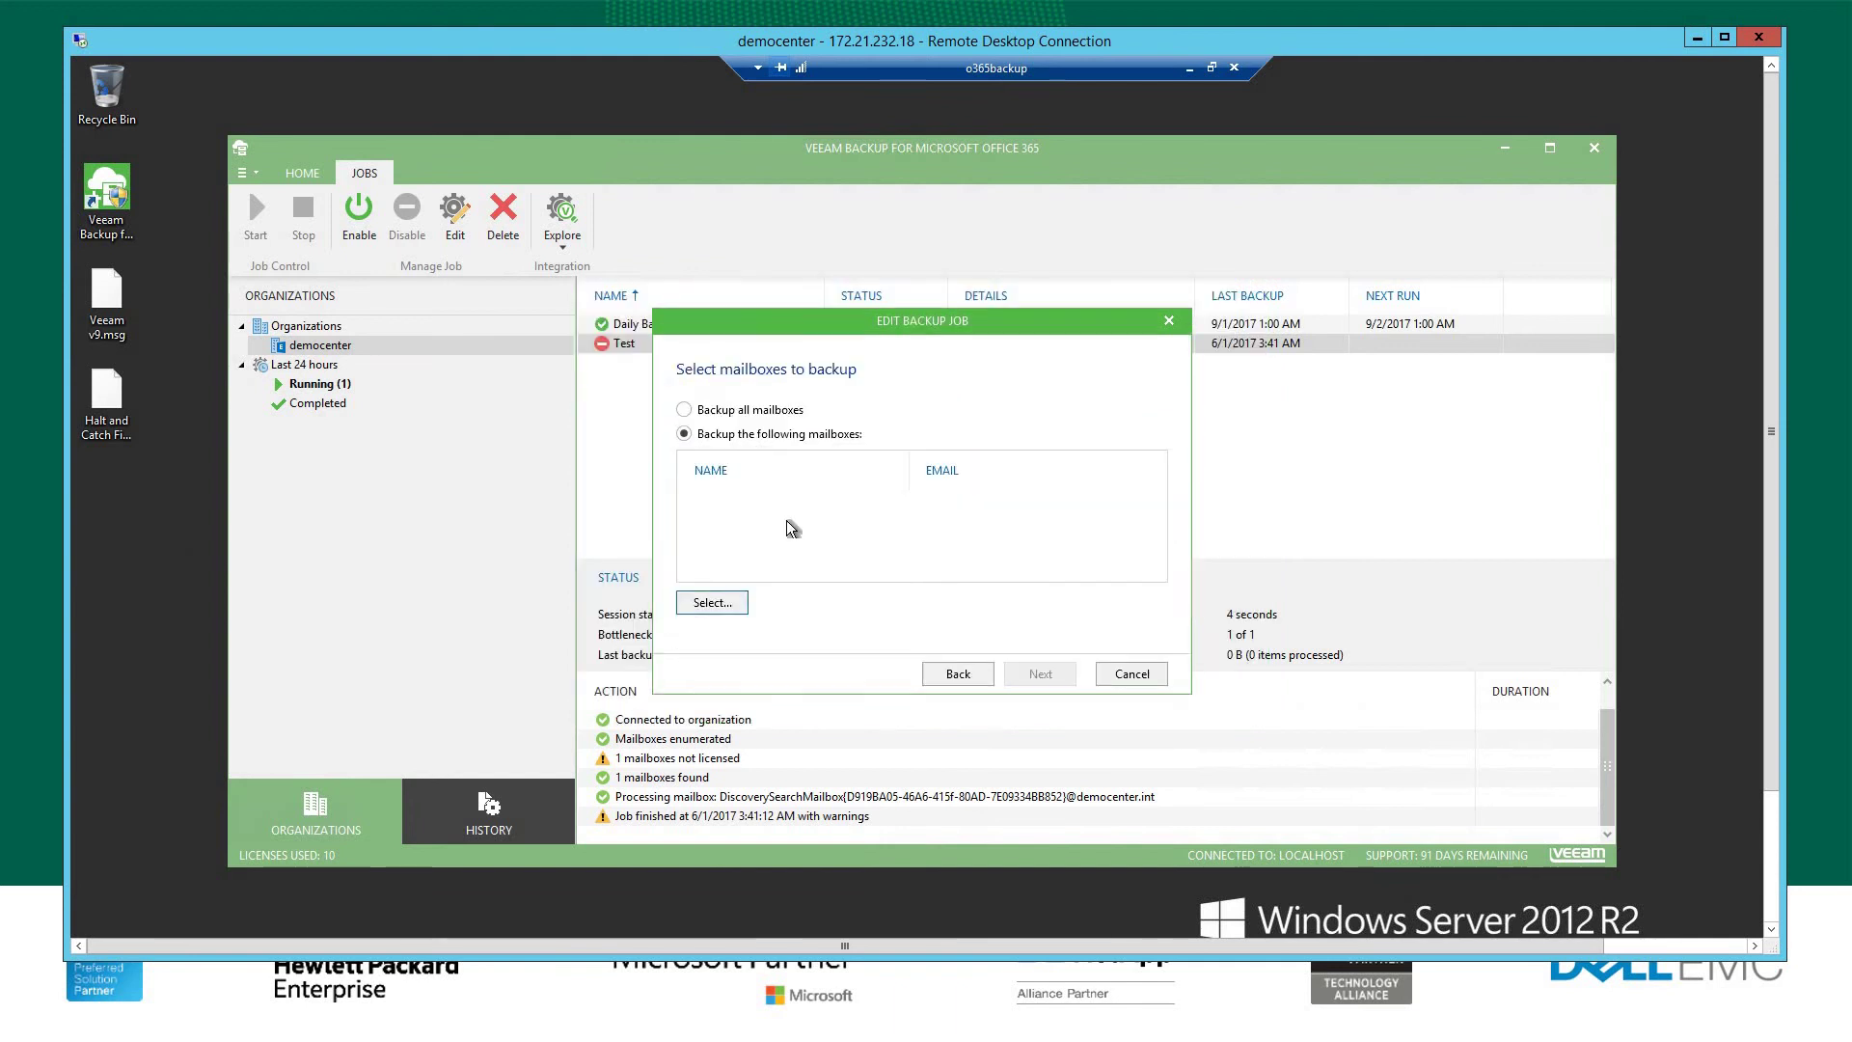
- Revert to 'Backup all mailboxes', view the schedule, and cancel the job edits
{"action": "left_click", "coordinate": [712, 412]}
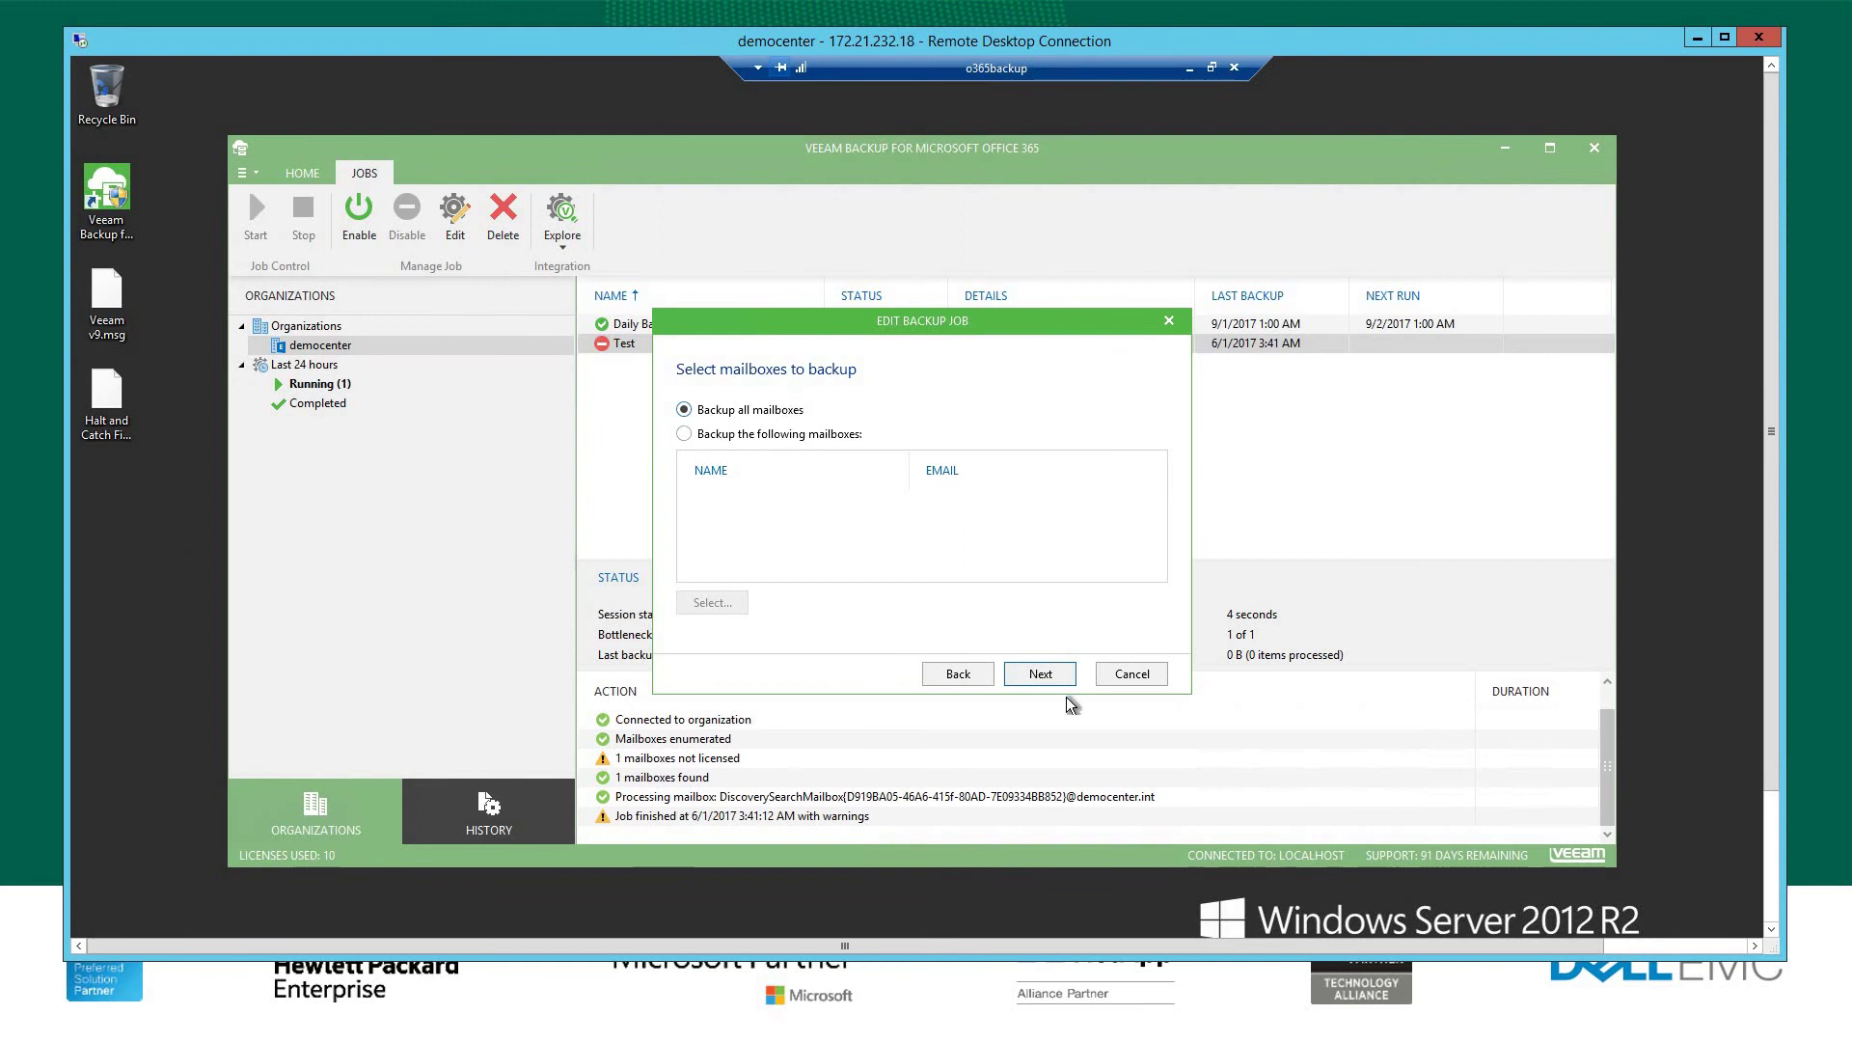
{"action": "left_click", "coordinate": [1051, 673]}
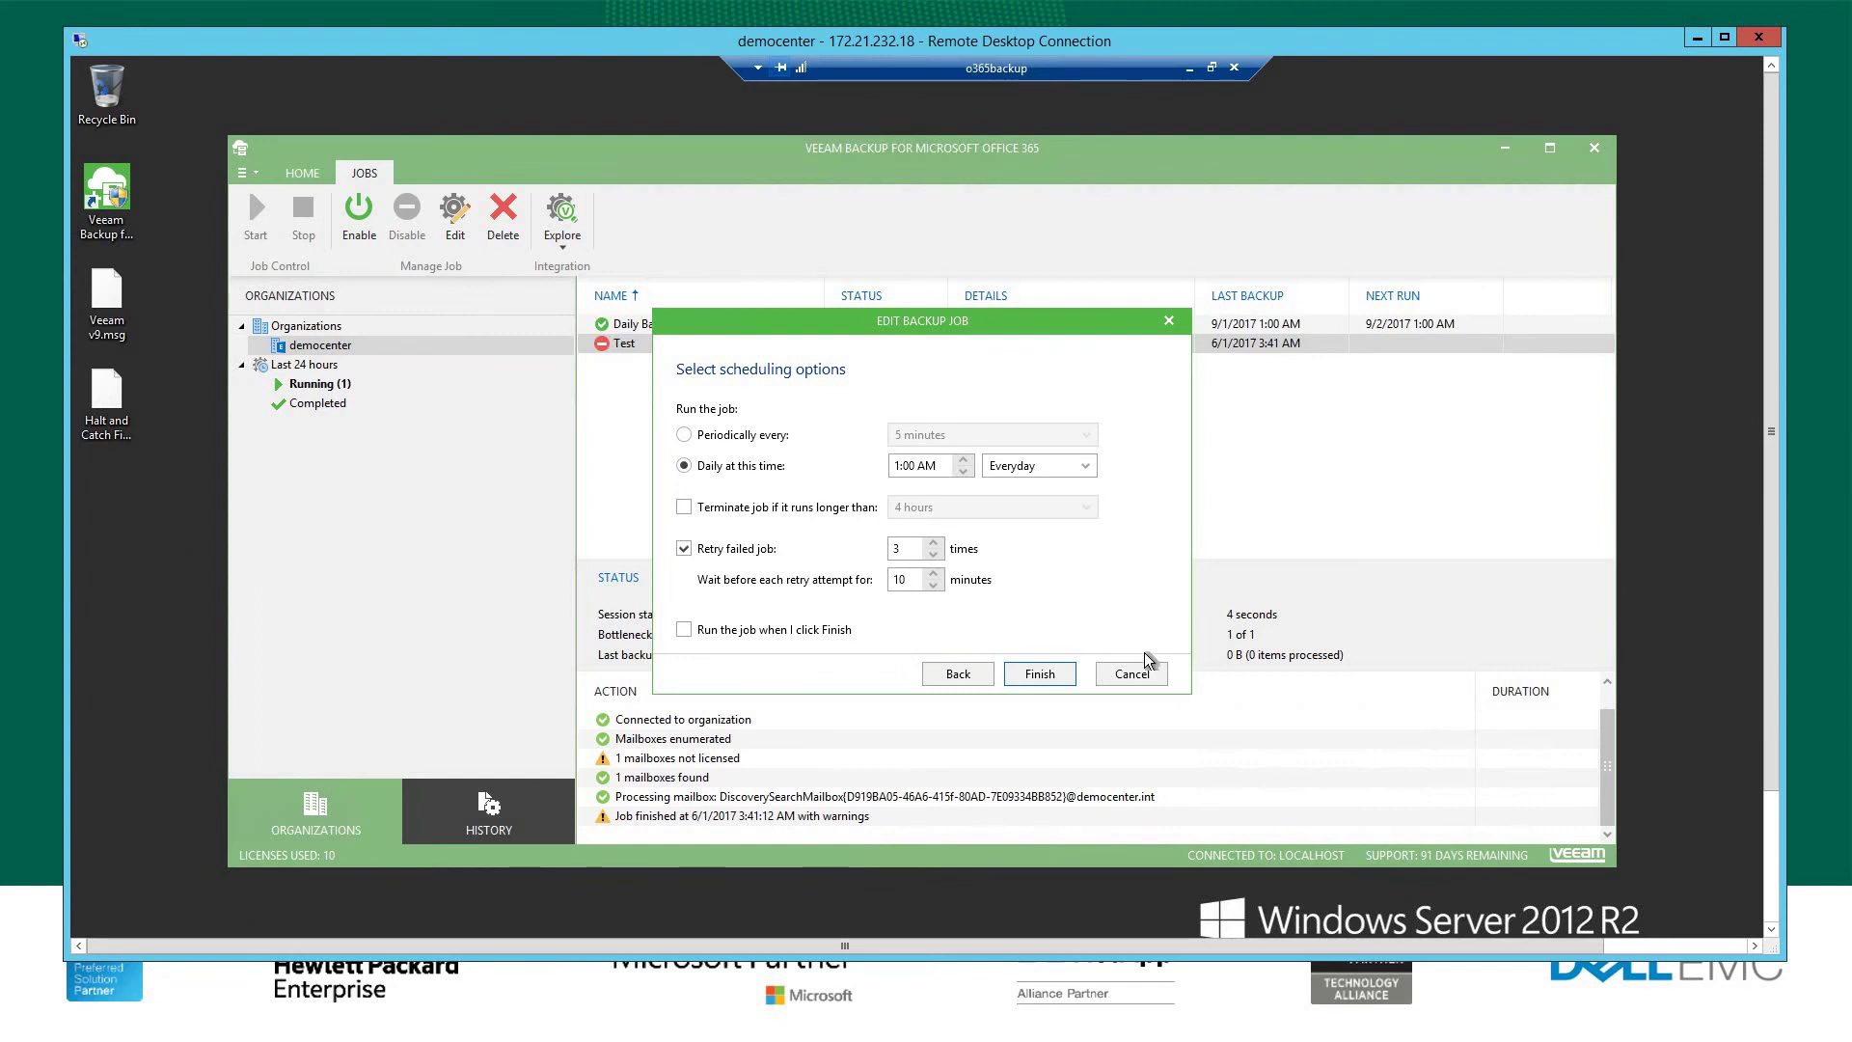
{"action": "left_click", "coordinate": [1142, 678]}
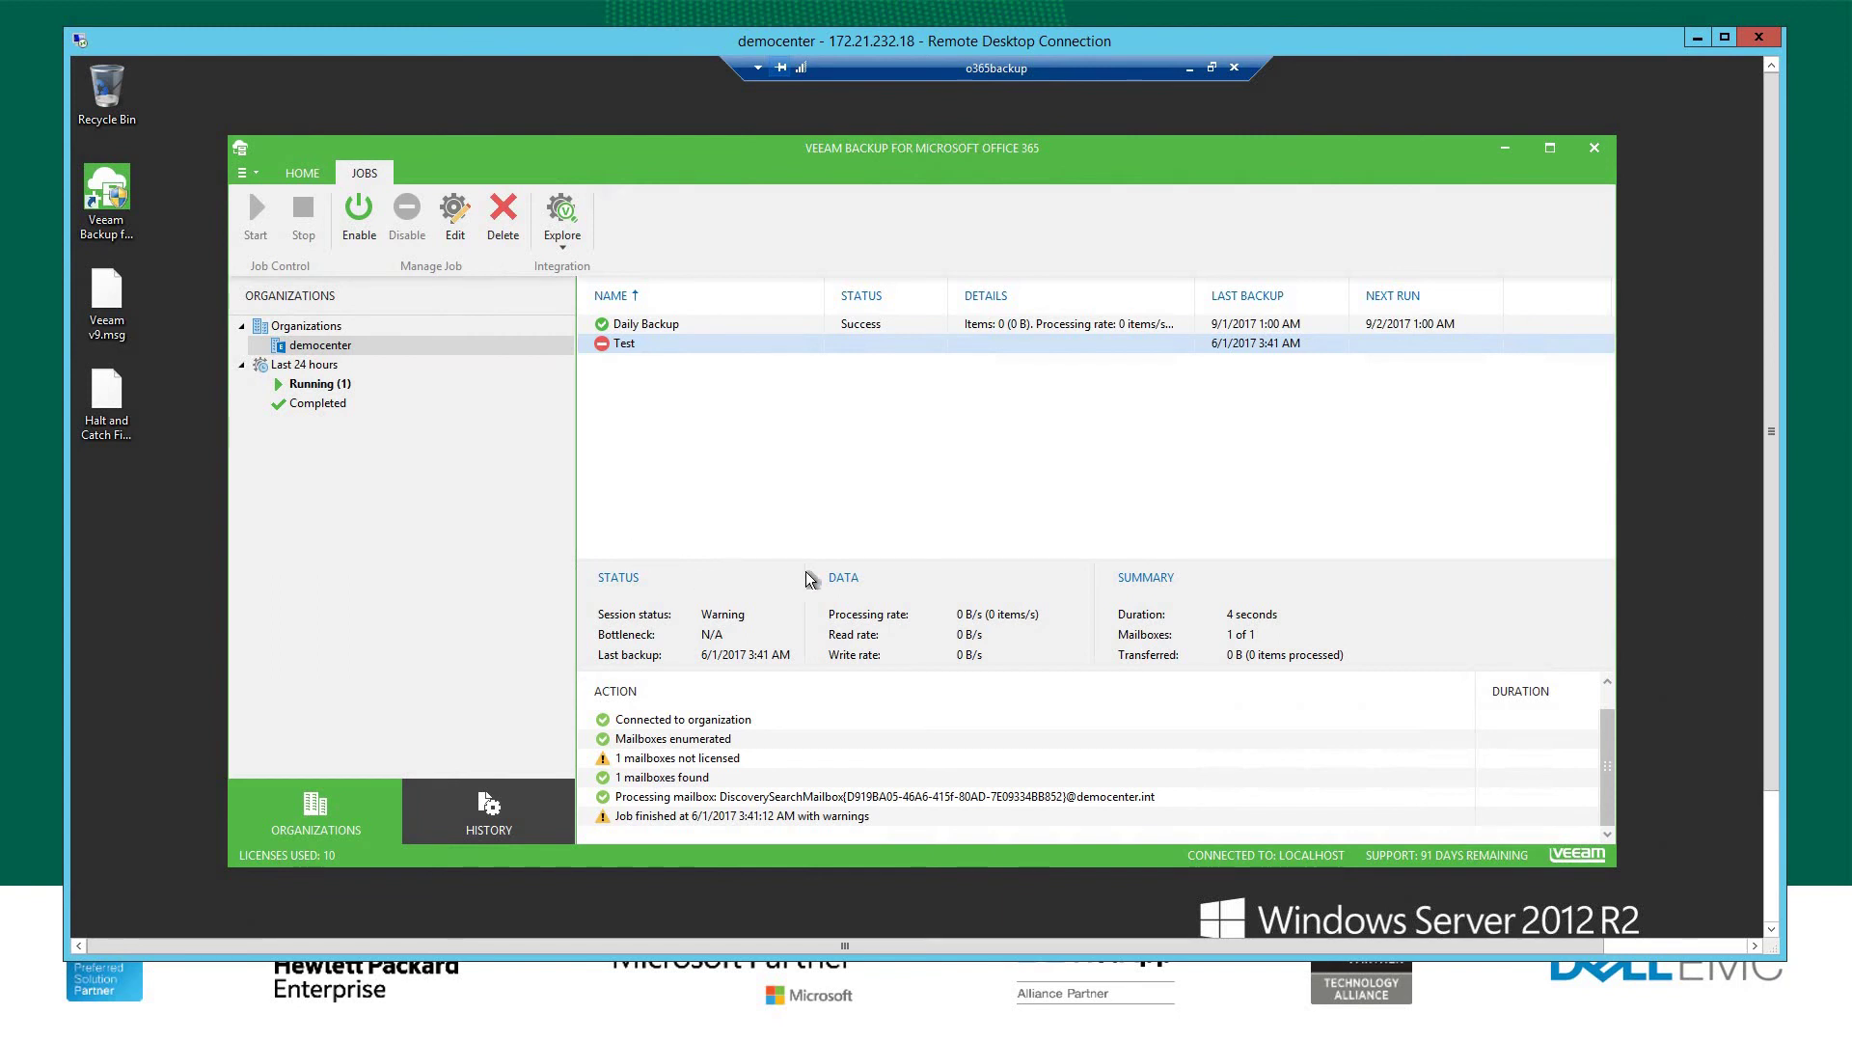
- In History, inspect the 8/26, 4/13 Test, 2/5/2017 and 1/2/2017 session details
{"action": "left_click", "coordinate": [489, 811]}
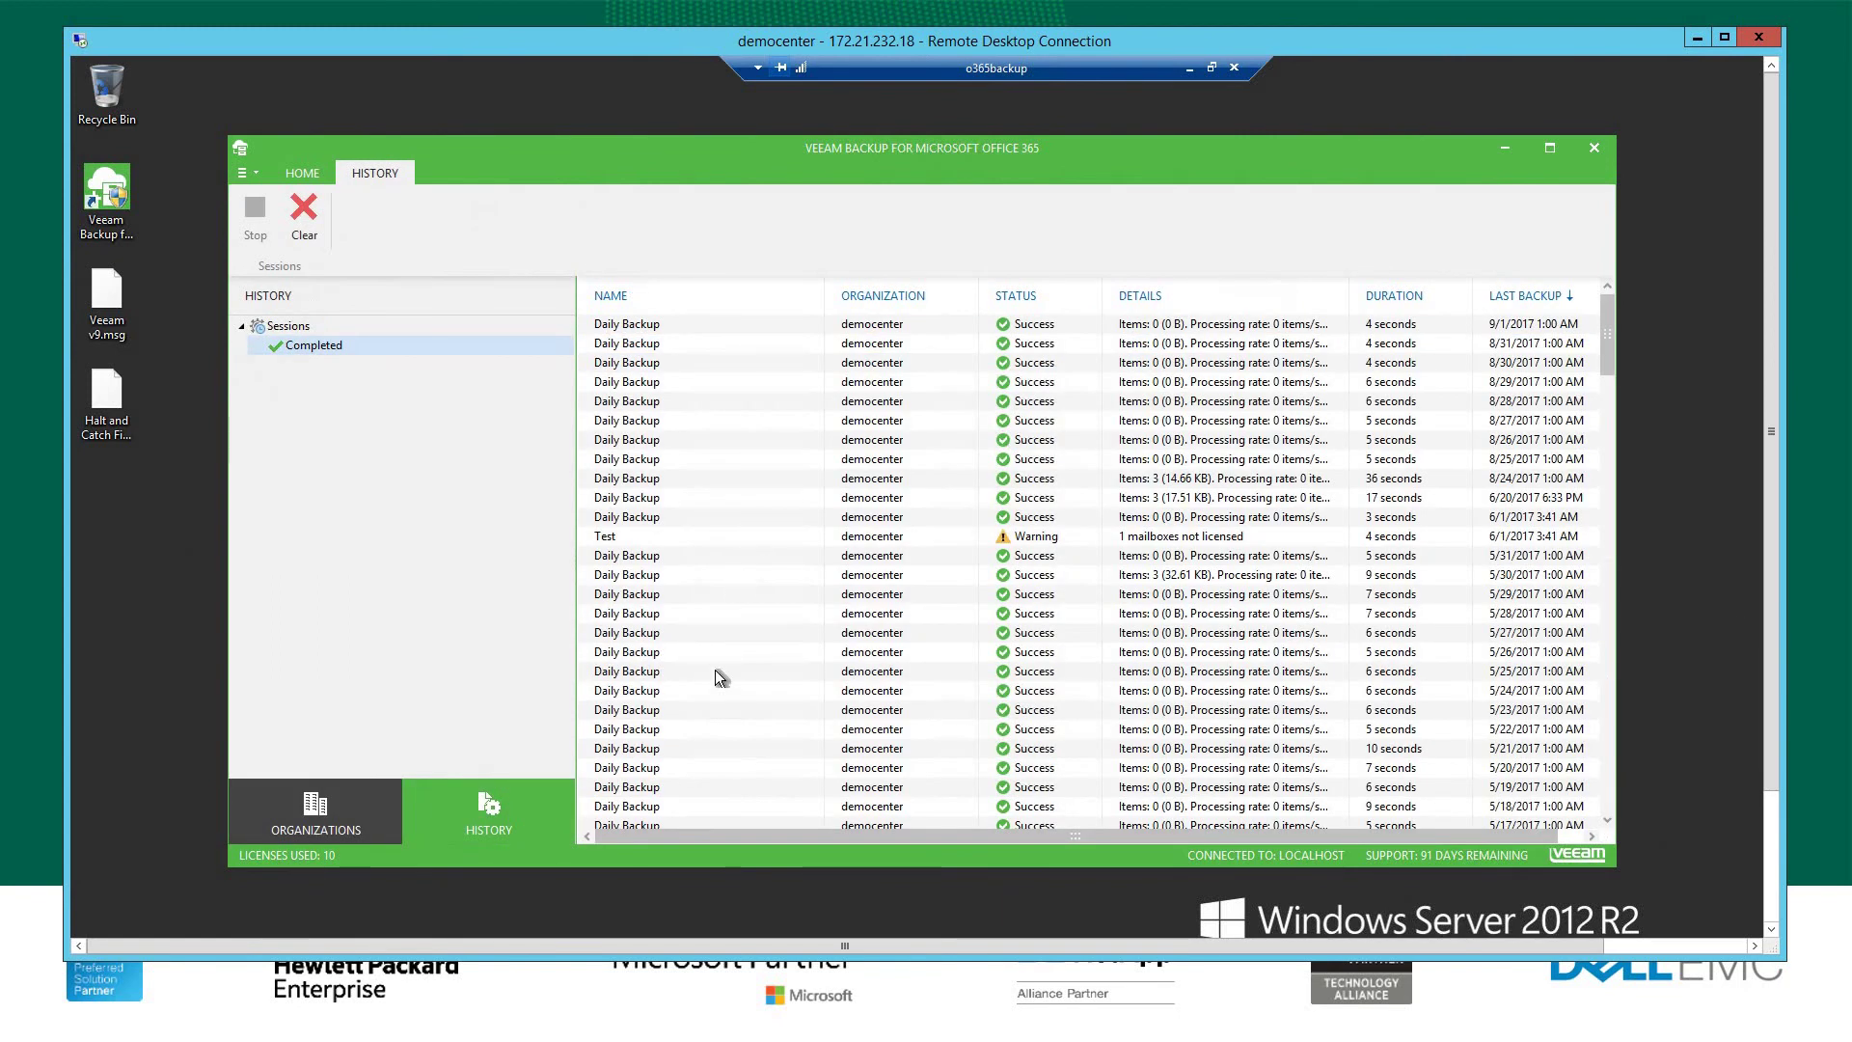
{"action": "left_click", "coordinate": [686, 439]}
{"action": "scroll", "coordinate": [790, 461], "scroll_direction": "down", "scroll_amount": 15}
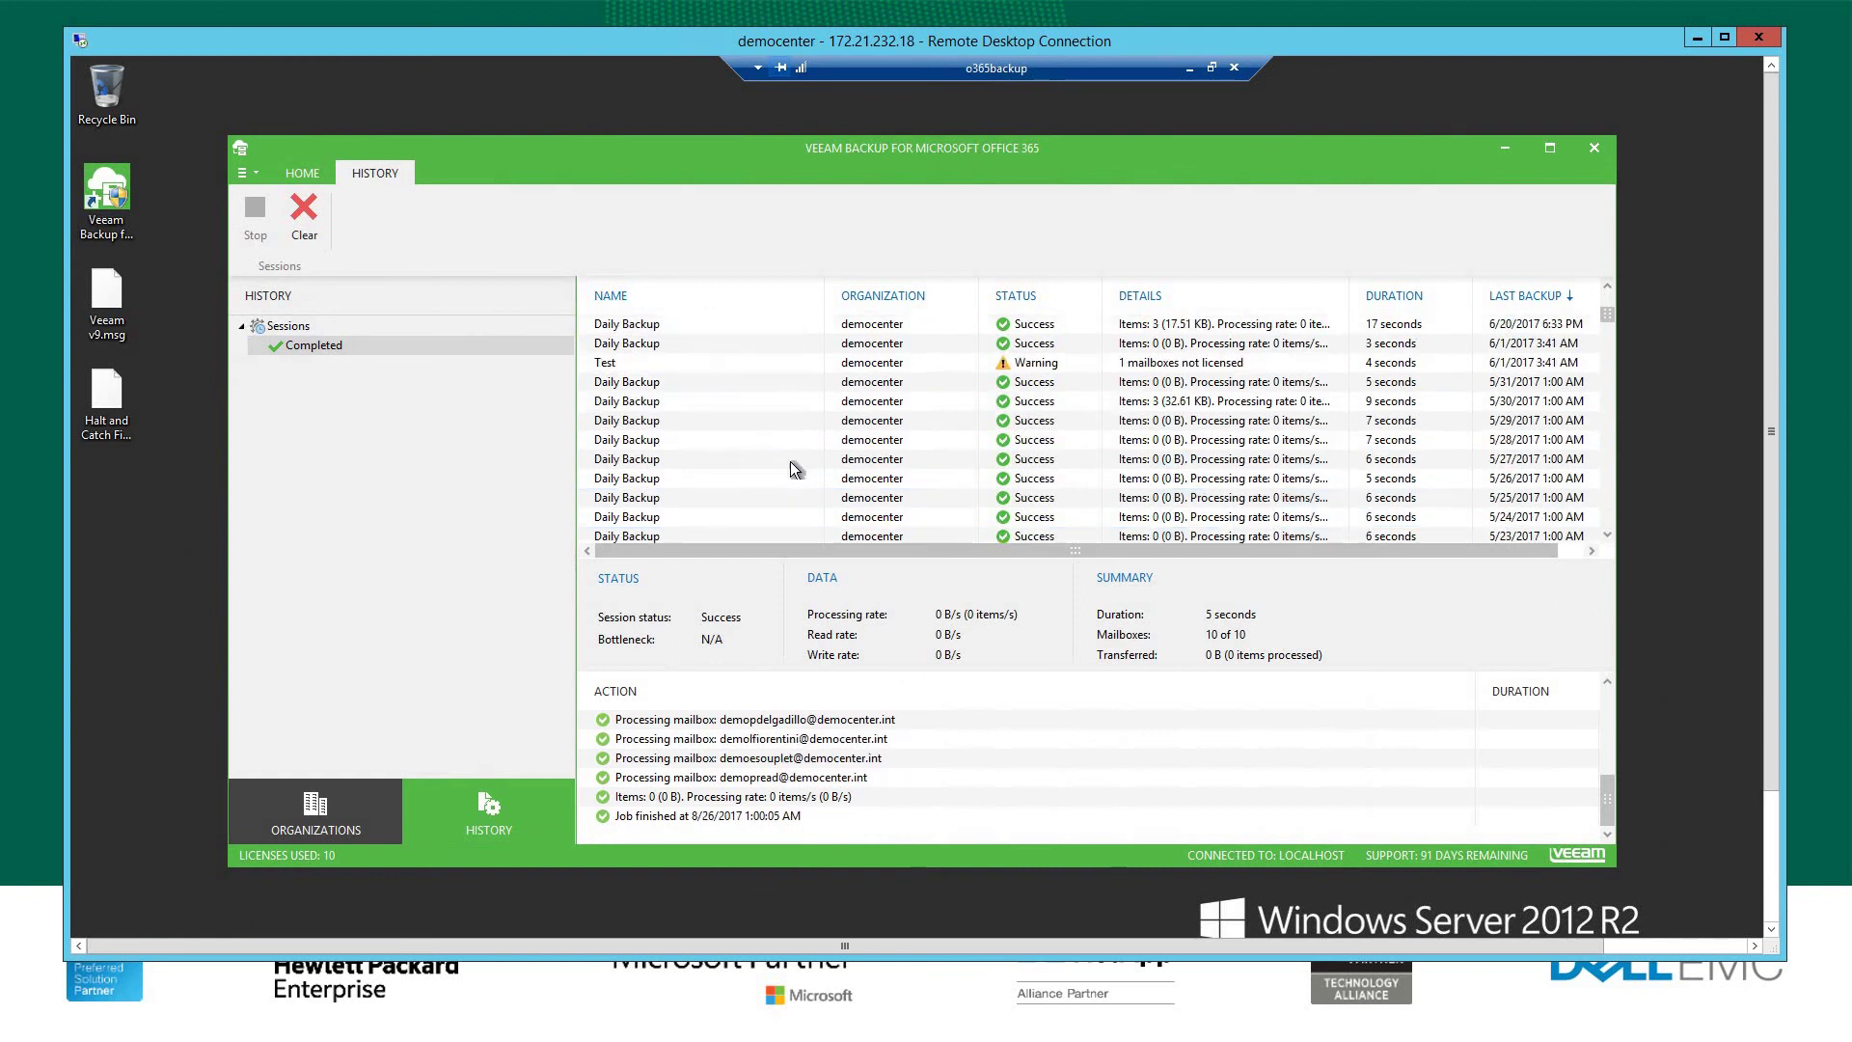
{"action": "scroll", "coordinate": [772, 480], "scroll_direction": "down", "scroll_amount": 3}
{"action": "left_click", "coordinate": [742, 477]}
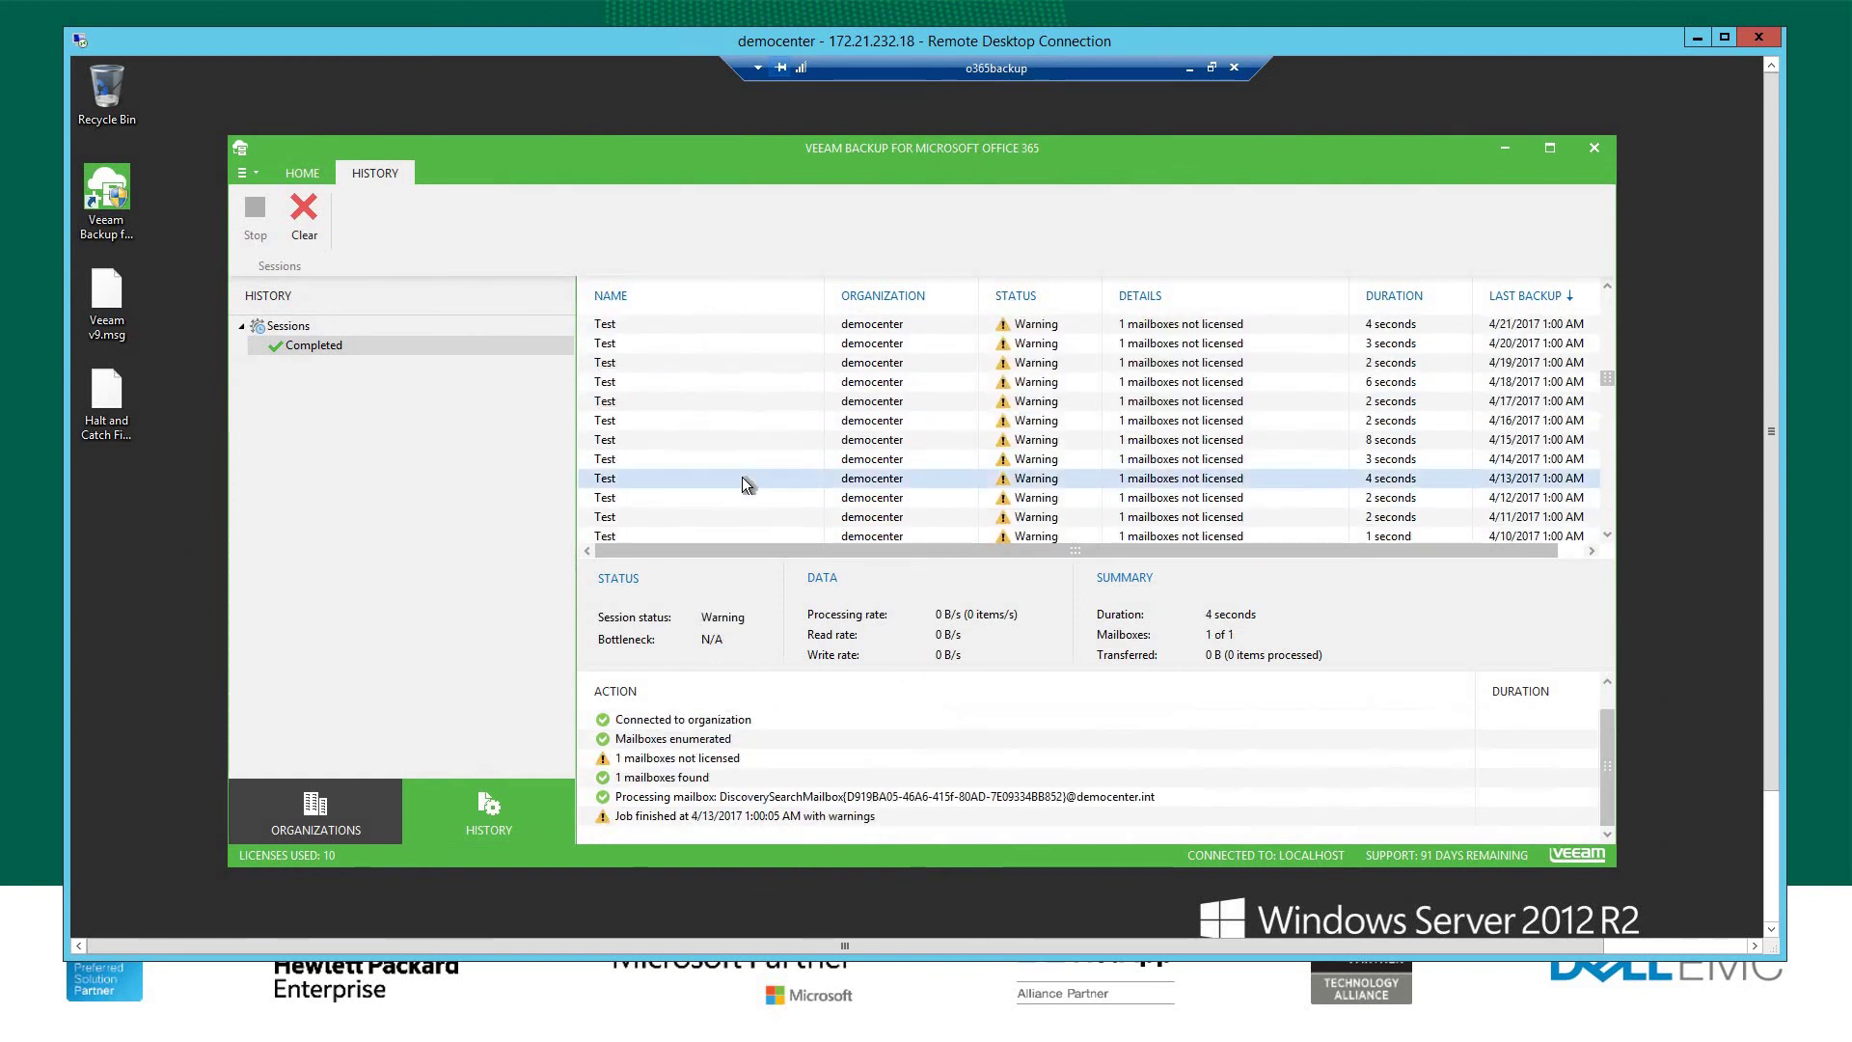
{"action": "scroll", "coordinate": [753, 472], "scroll_direction": "down", "scroll_amount": 6}
{"action": "left_click", "coordinate": [756, 458]}
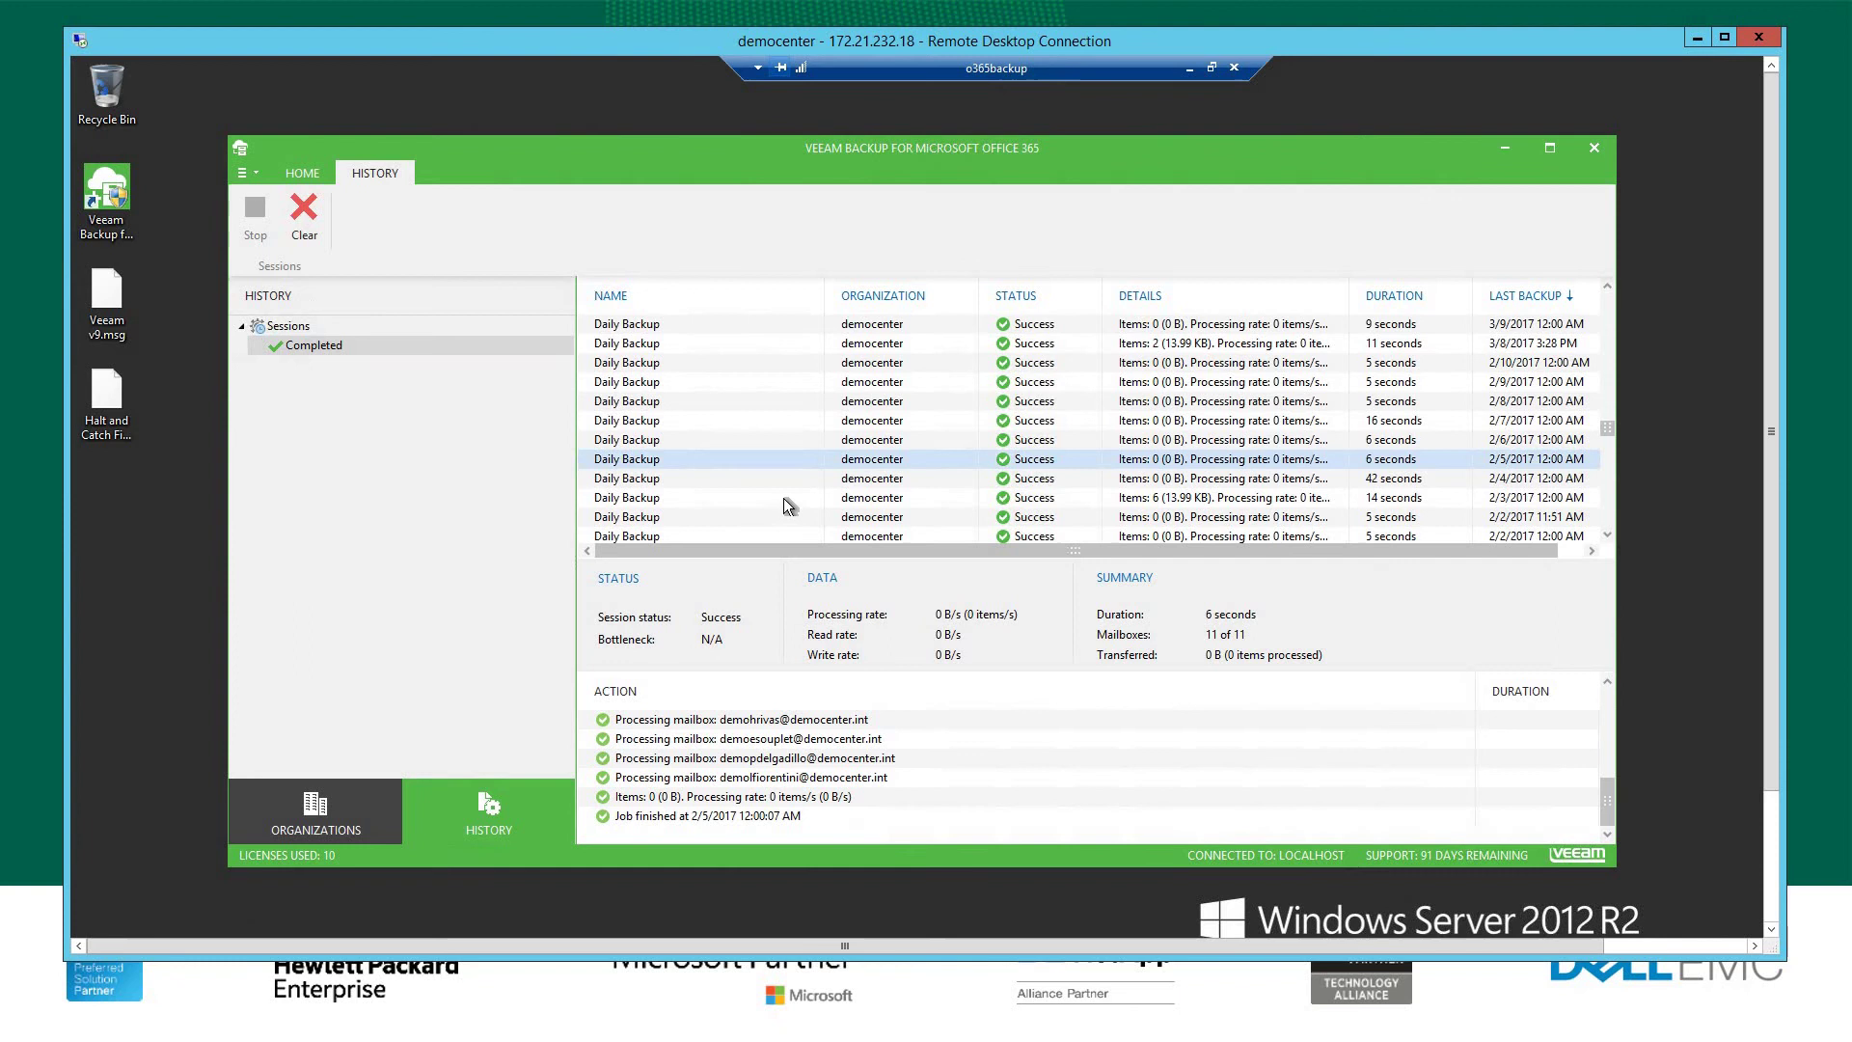
{"action": "scroll", "coordinate": [784, 497], "scroll_direction": "down", "scroll_amount": 8}
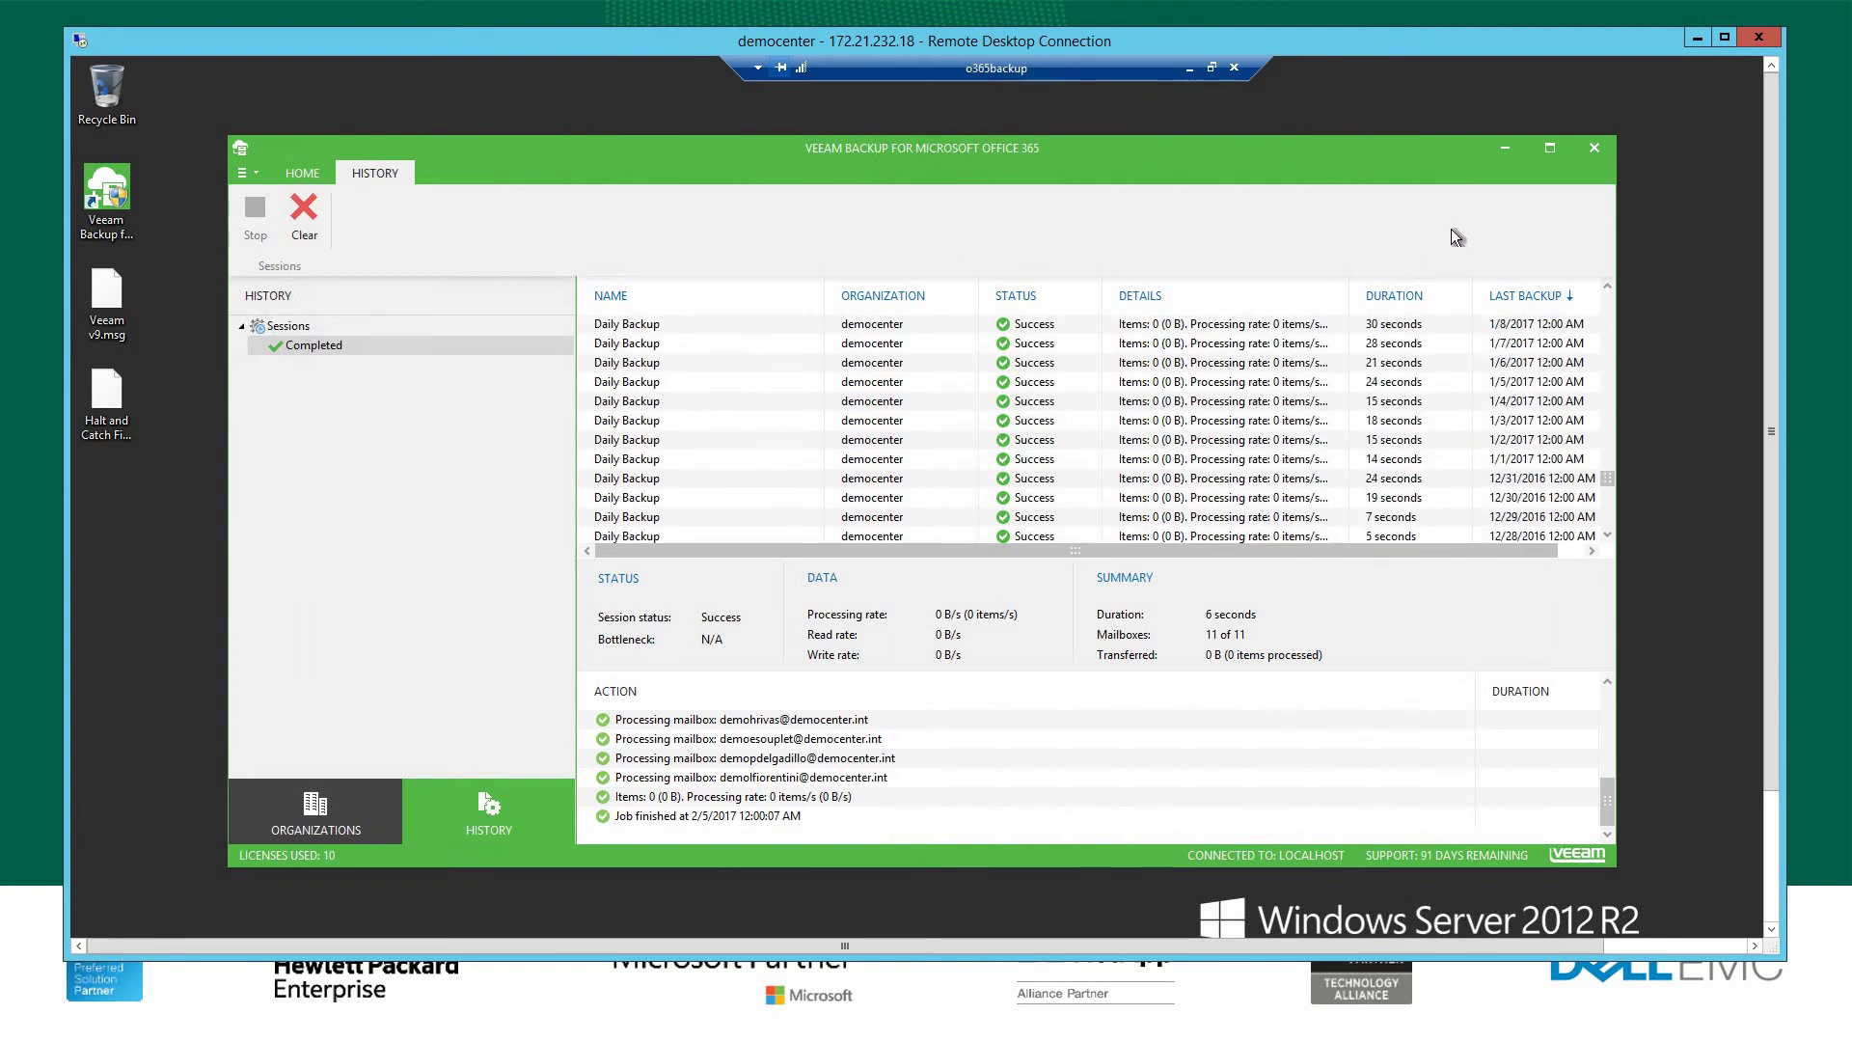
{"action": "left_click", "coordinate": [656, 440]}
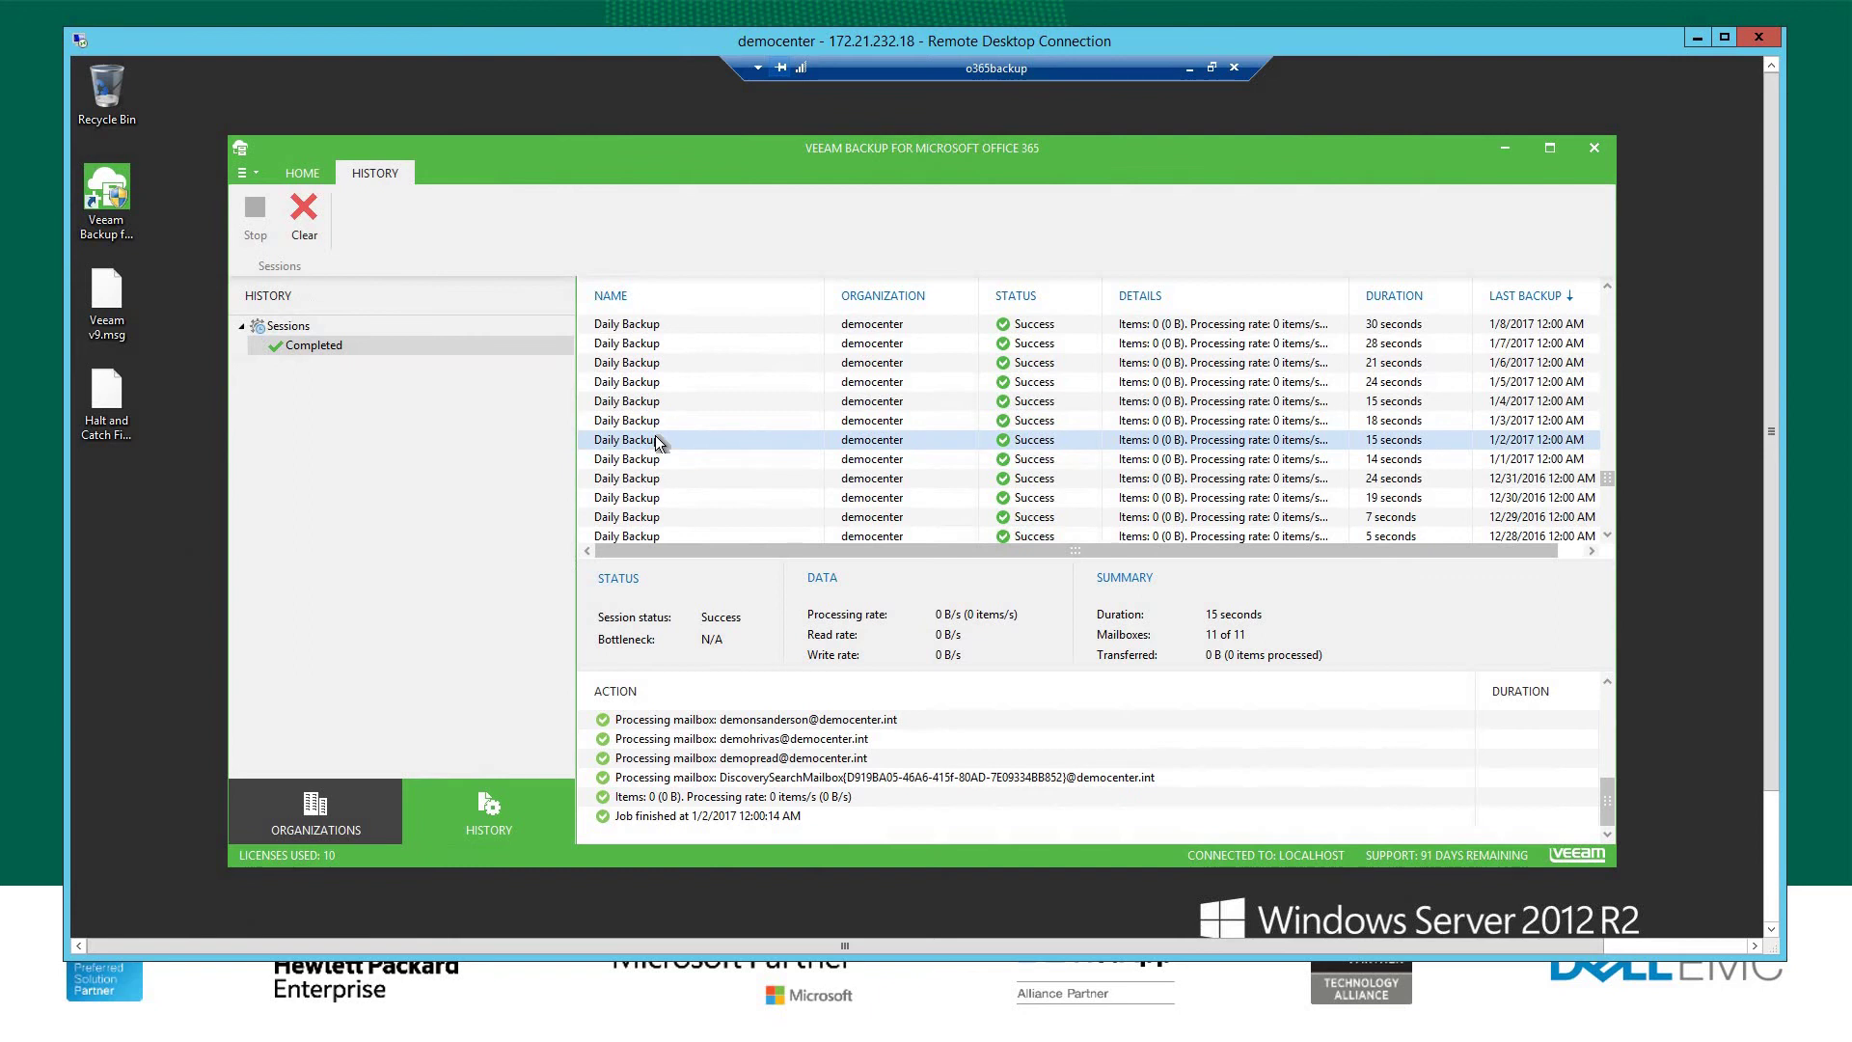
{"action": "key", "text": "alt+Tab"}
{"action": "key", "text": "alt+Tab"}
{"action": "key", "text": "alt+Tab"}
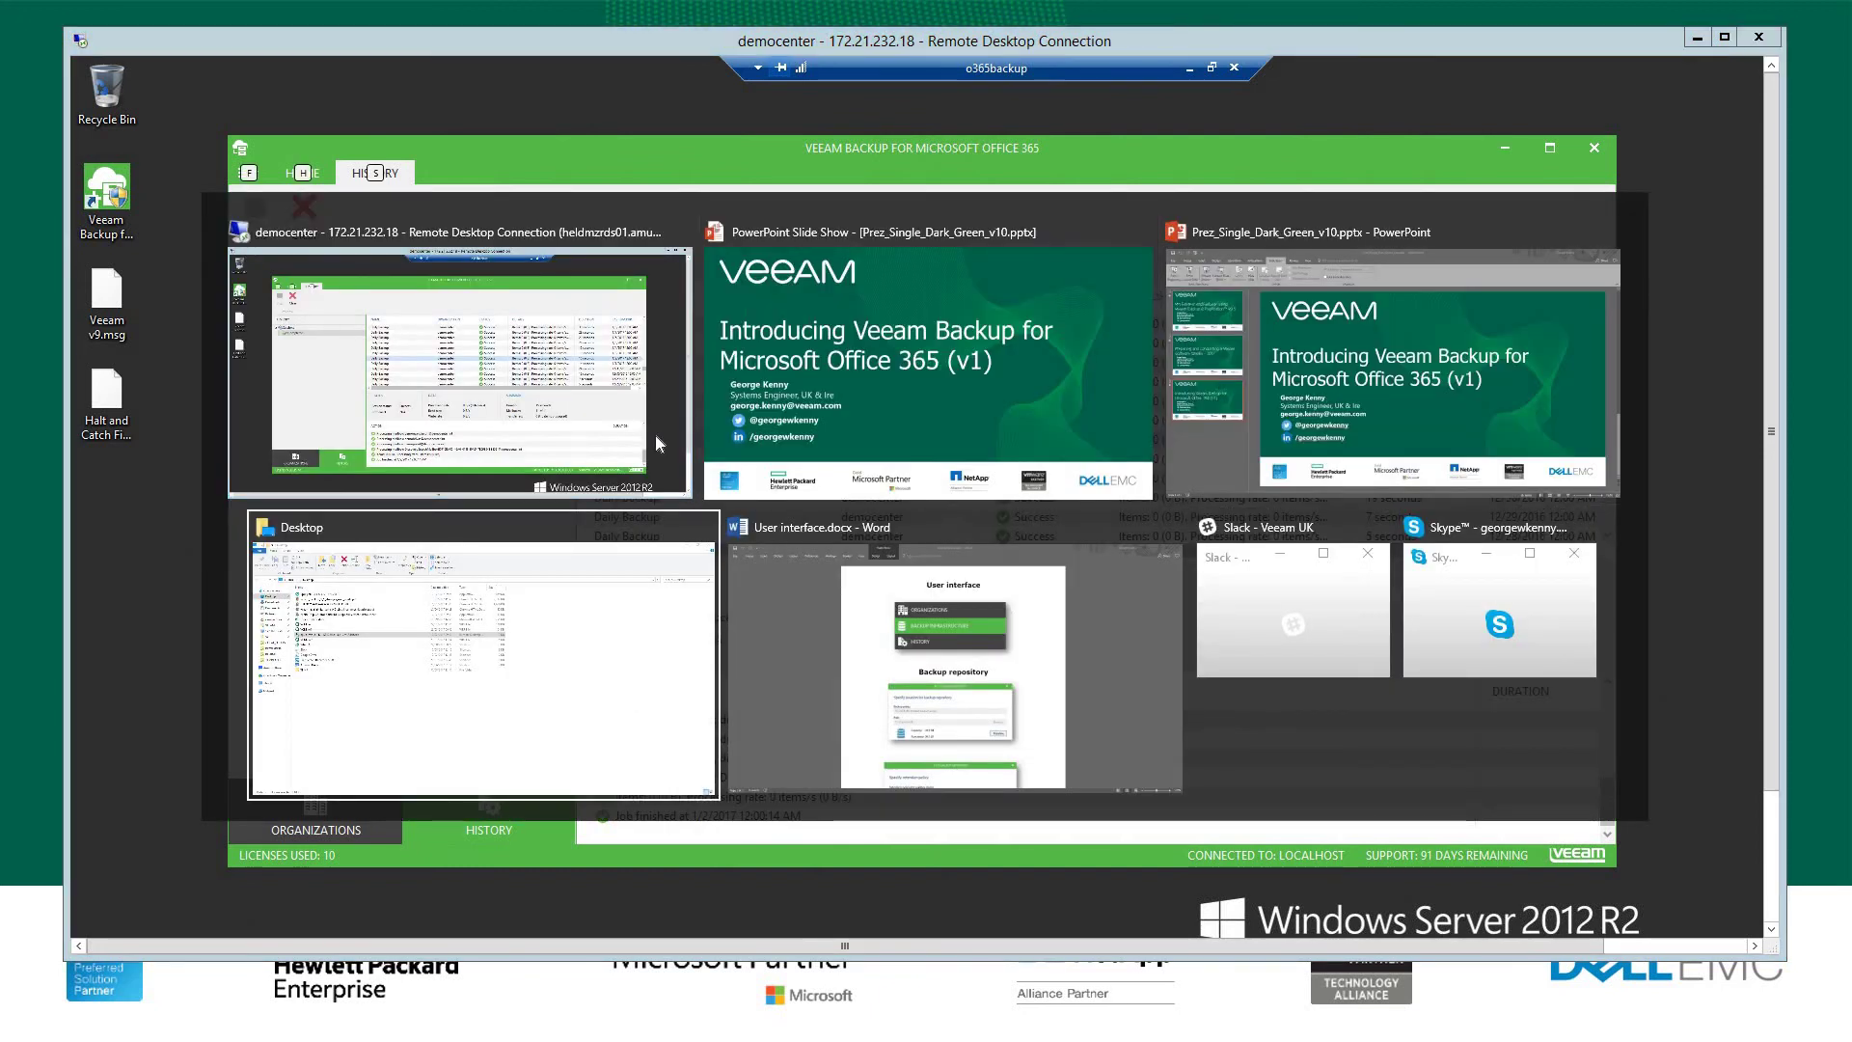
- Switch to User interface.docx in Word, select the first screenshot, and browse down to Add organization
{"action": "key", "text": "alt+Tab"}
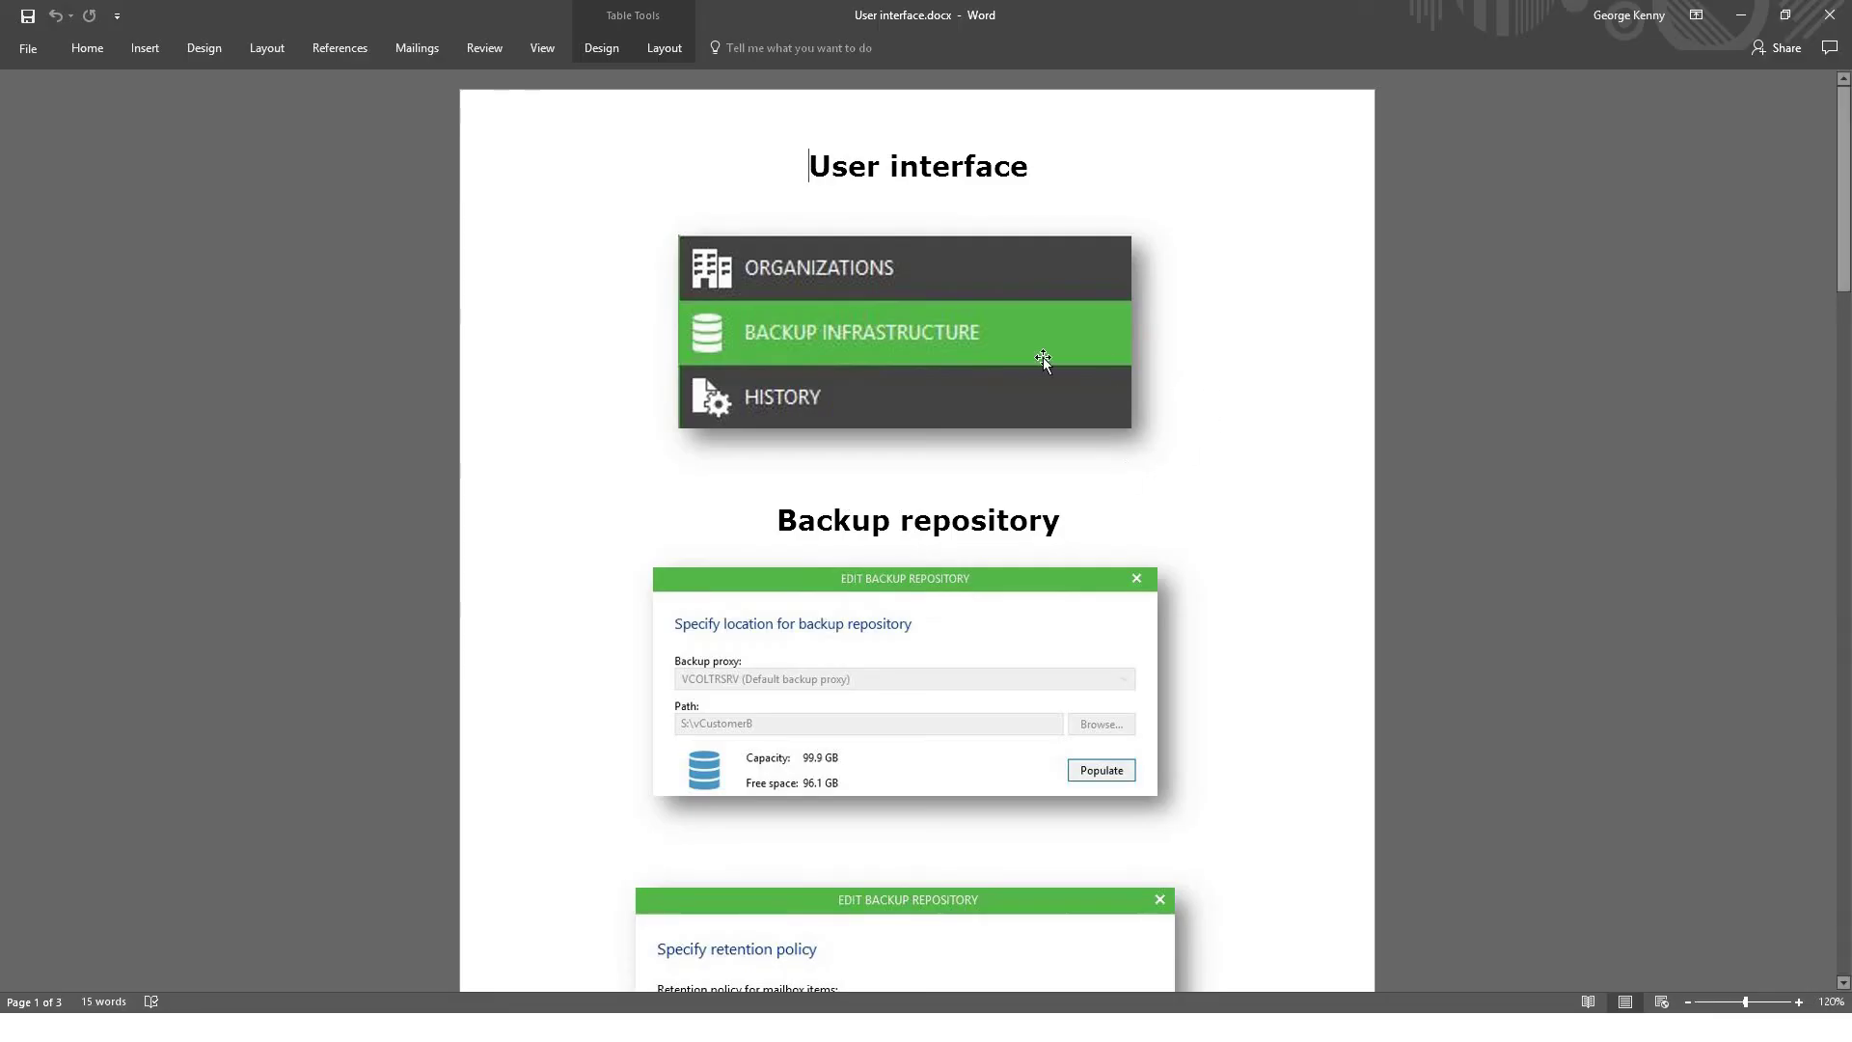
{"action": "left_click", "coordinate": [947, 344]}
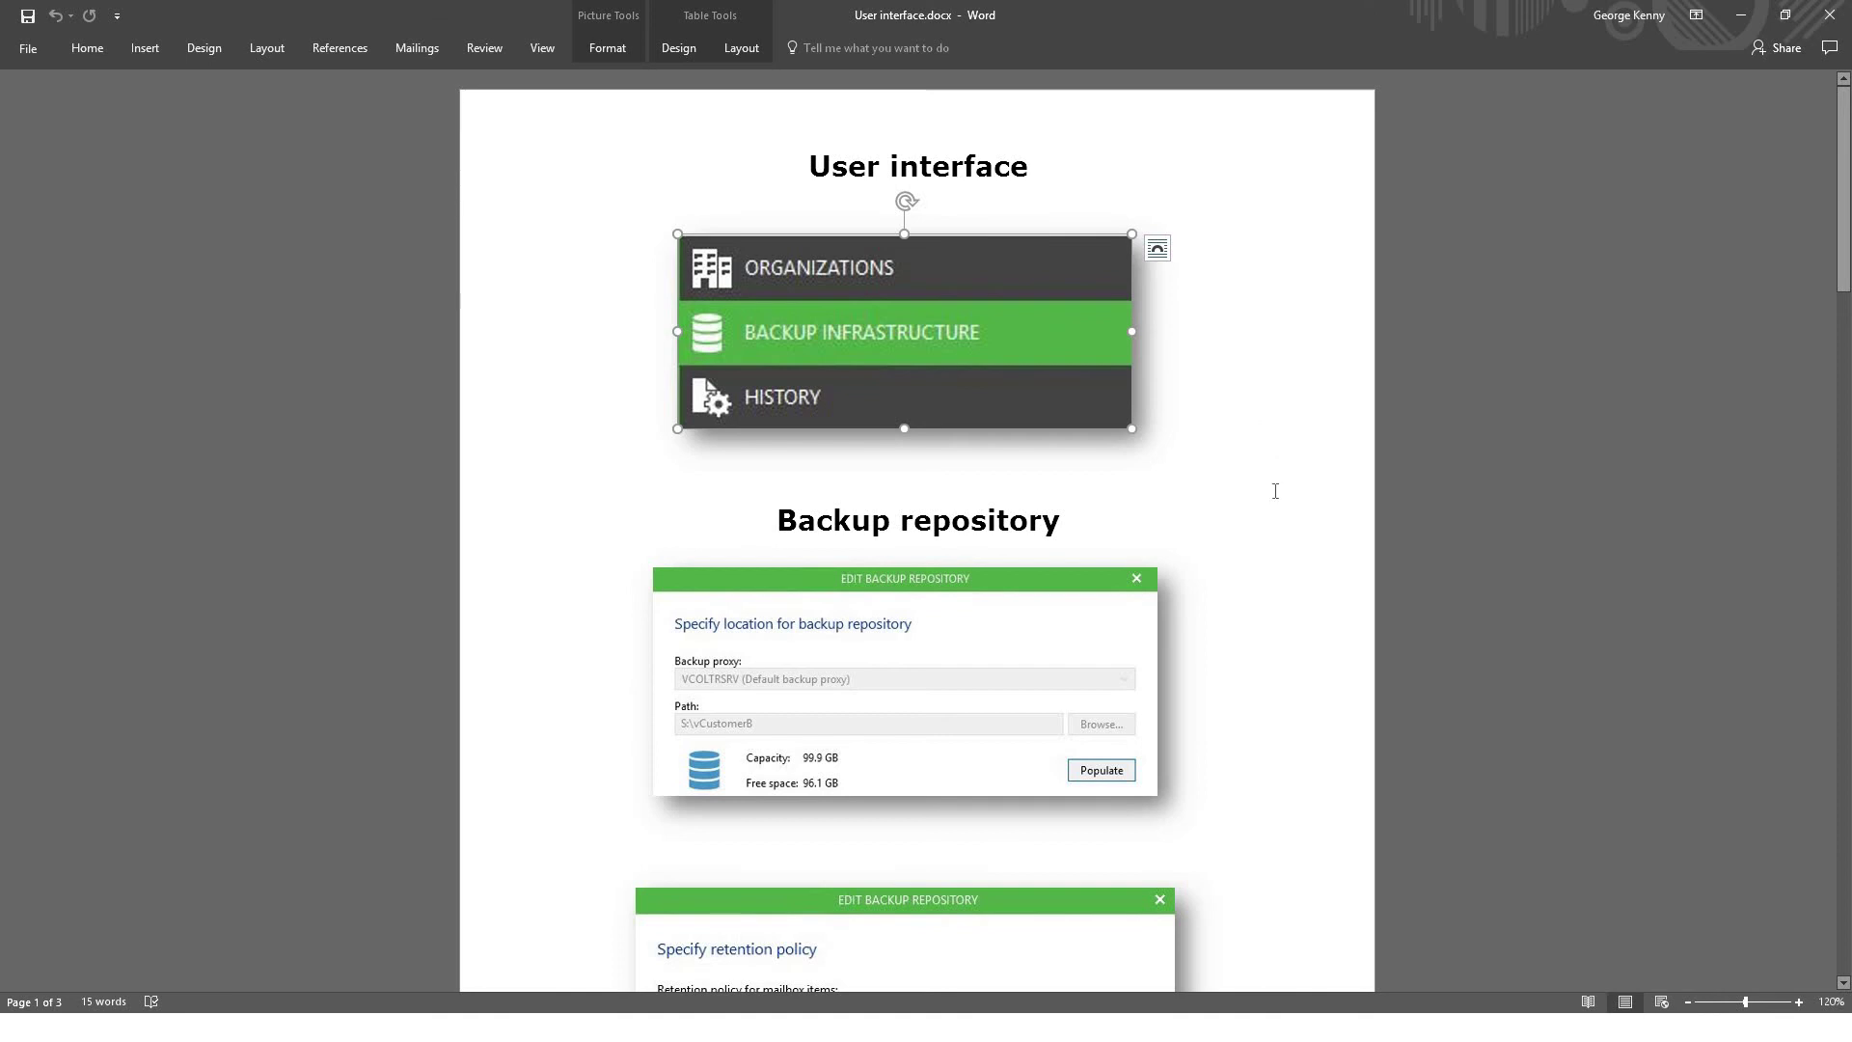
{"action": "scroll", "coordinate": [1282, 534], "scroll_direction": "down", "scroll_amount": 2}
{"action": "scroll", "coordinate": [1282, 534], "scroll_direction": "down", "scroll_amount": 15}
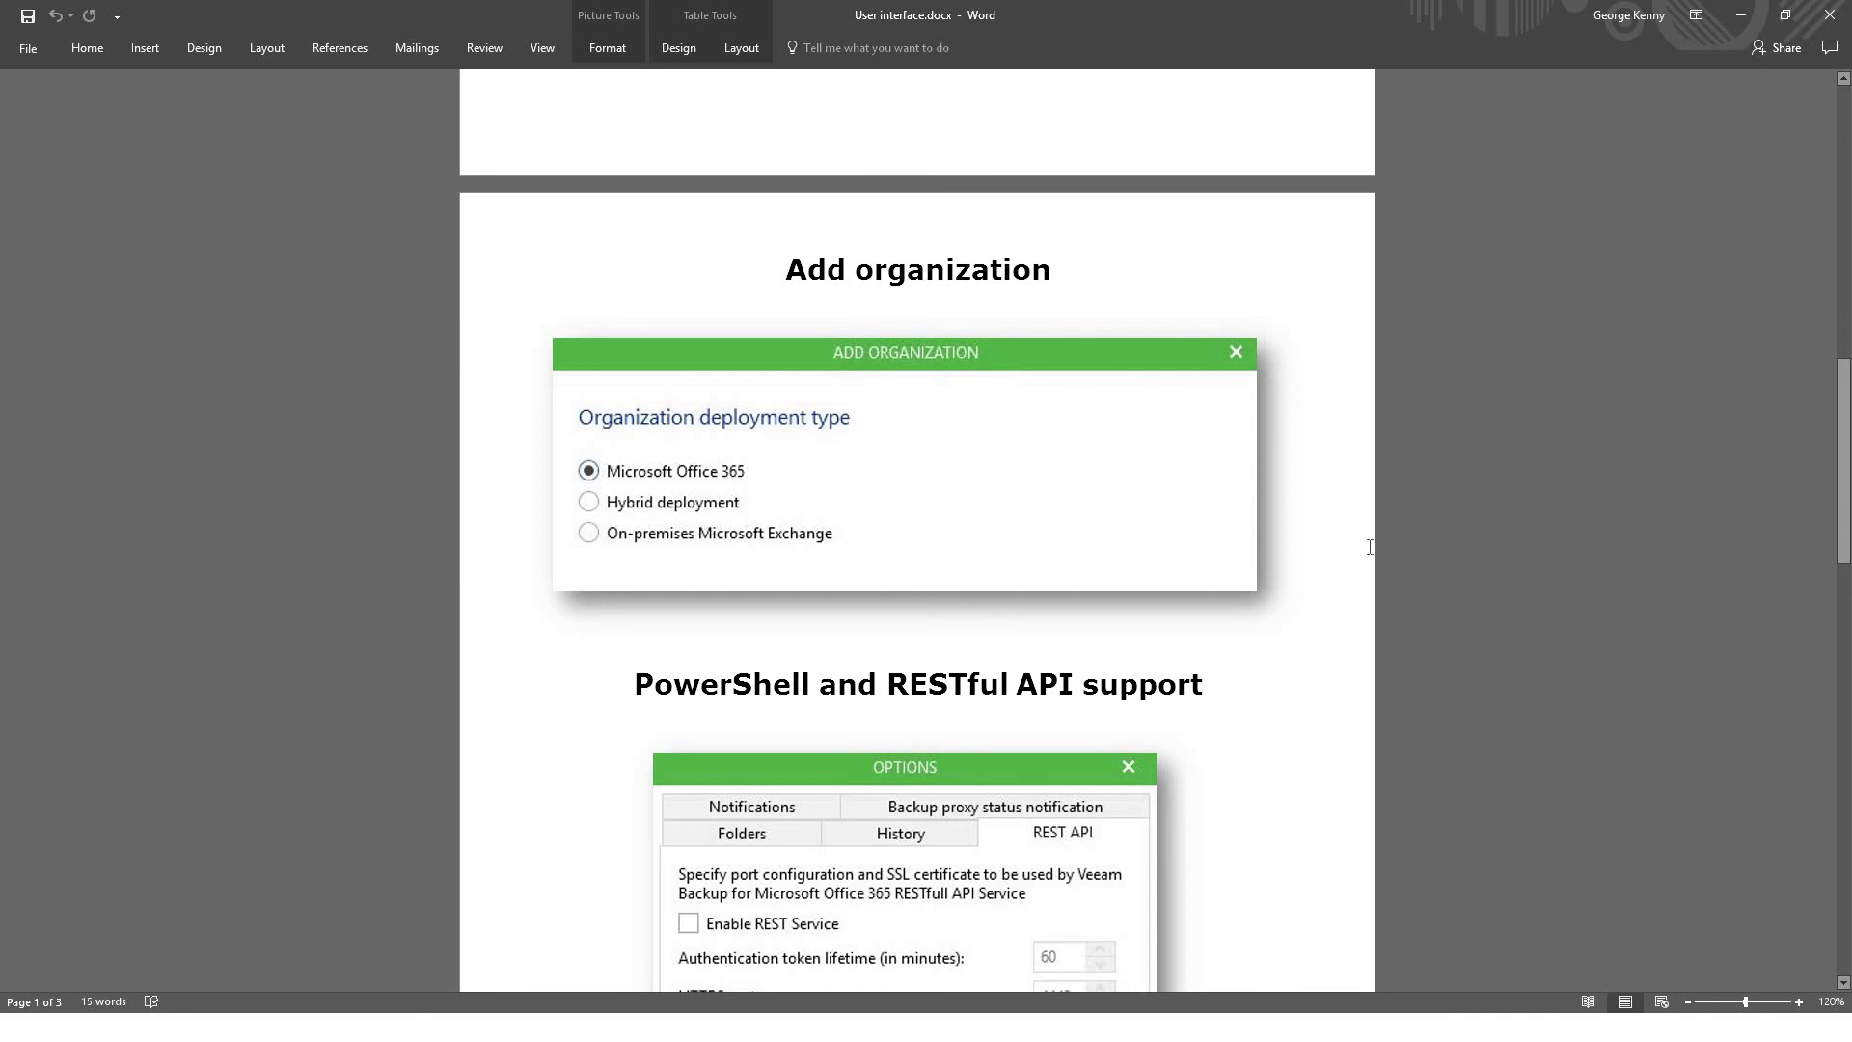
- Scroll past the Backup repository and PowerShell sections to the Scalability and backup performance screenshot
{"action": "scroll", "coordinate": [1217, 525], "scroll_direction": "up", "scroll_amount": 12}
{"action": "scroll", "coordinate": [1150, 550], "scroll_direction": "down", "scroll_amount": 3}
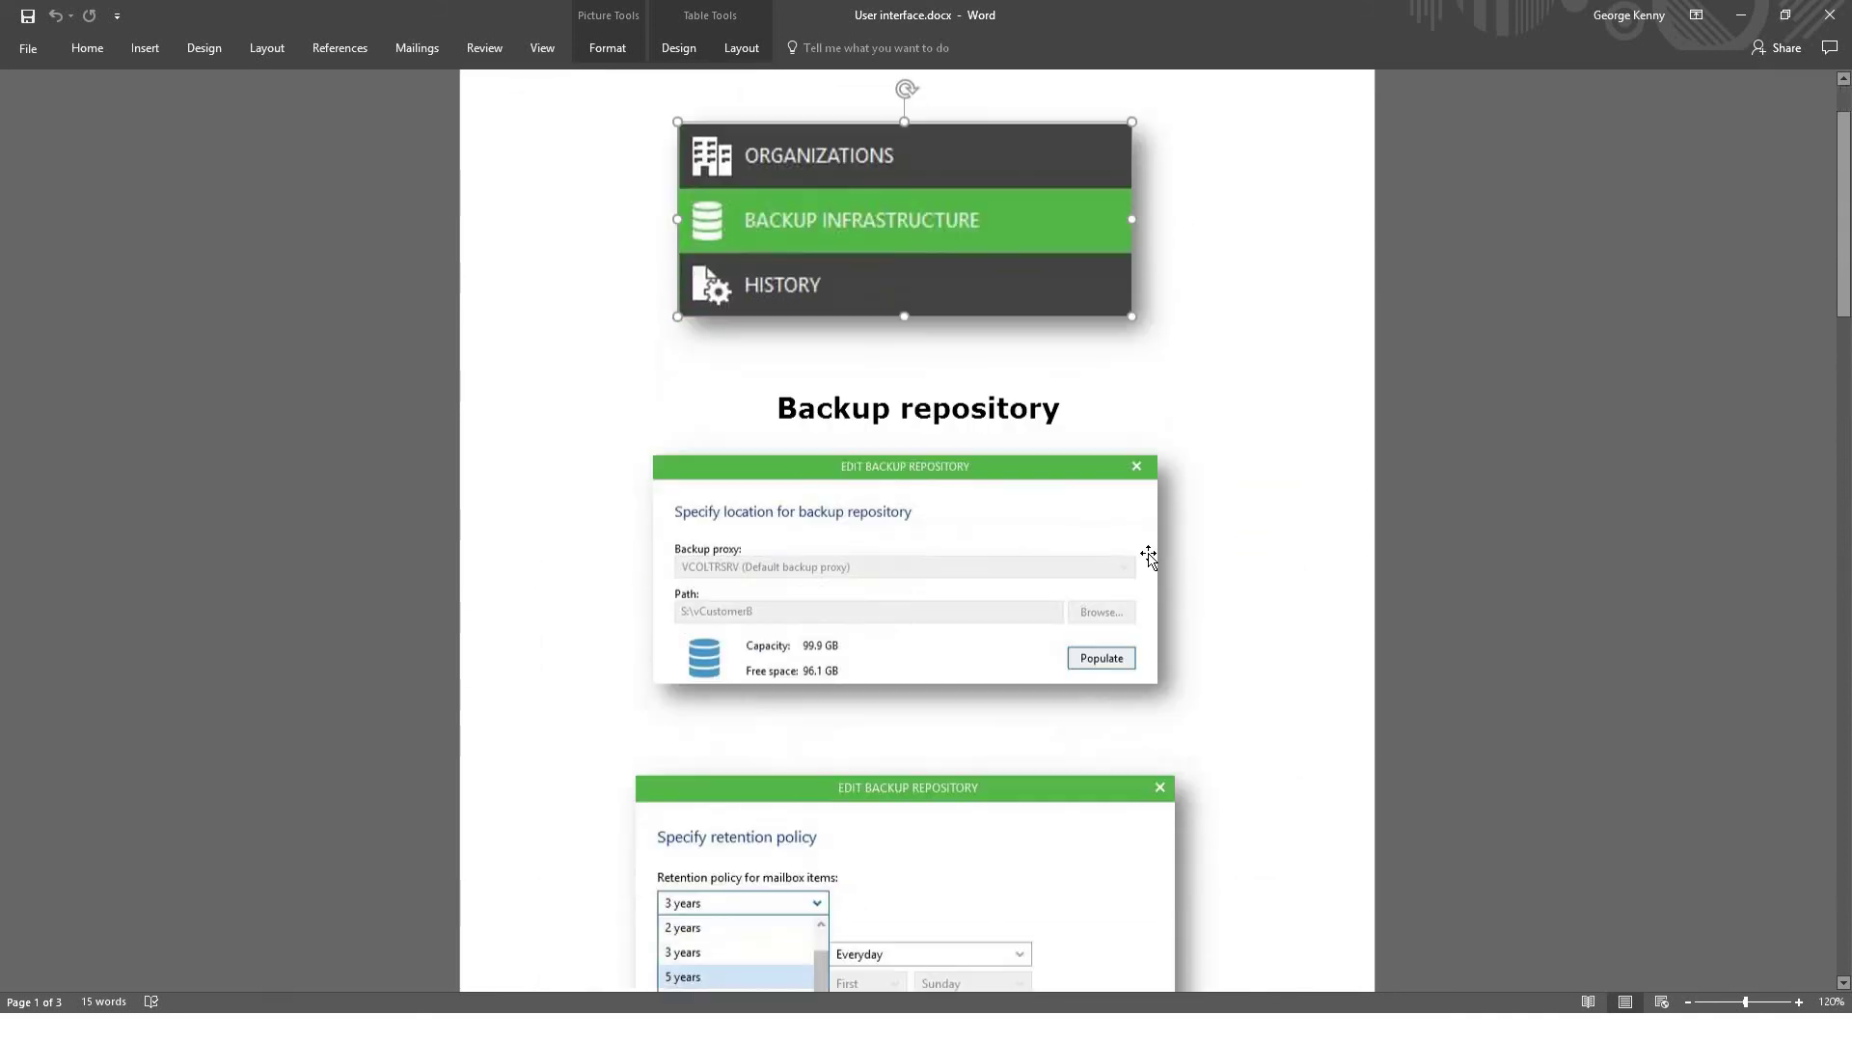
{"action": "scroll", "coordinate": [1213, 575], "scroll_direction": "down", "scroll_amount": 3}
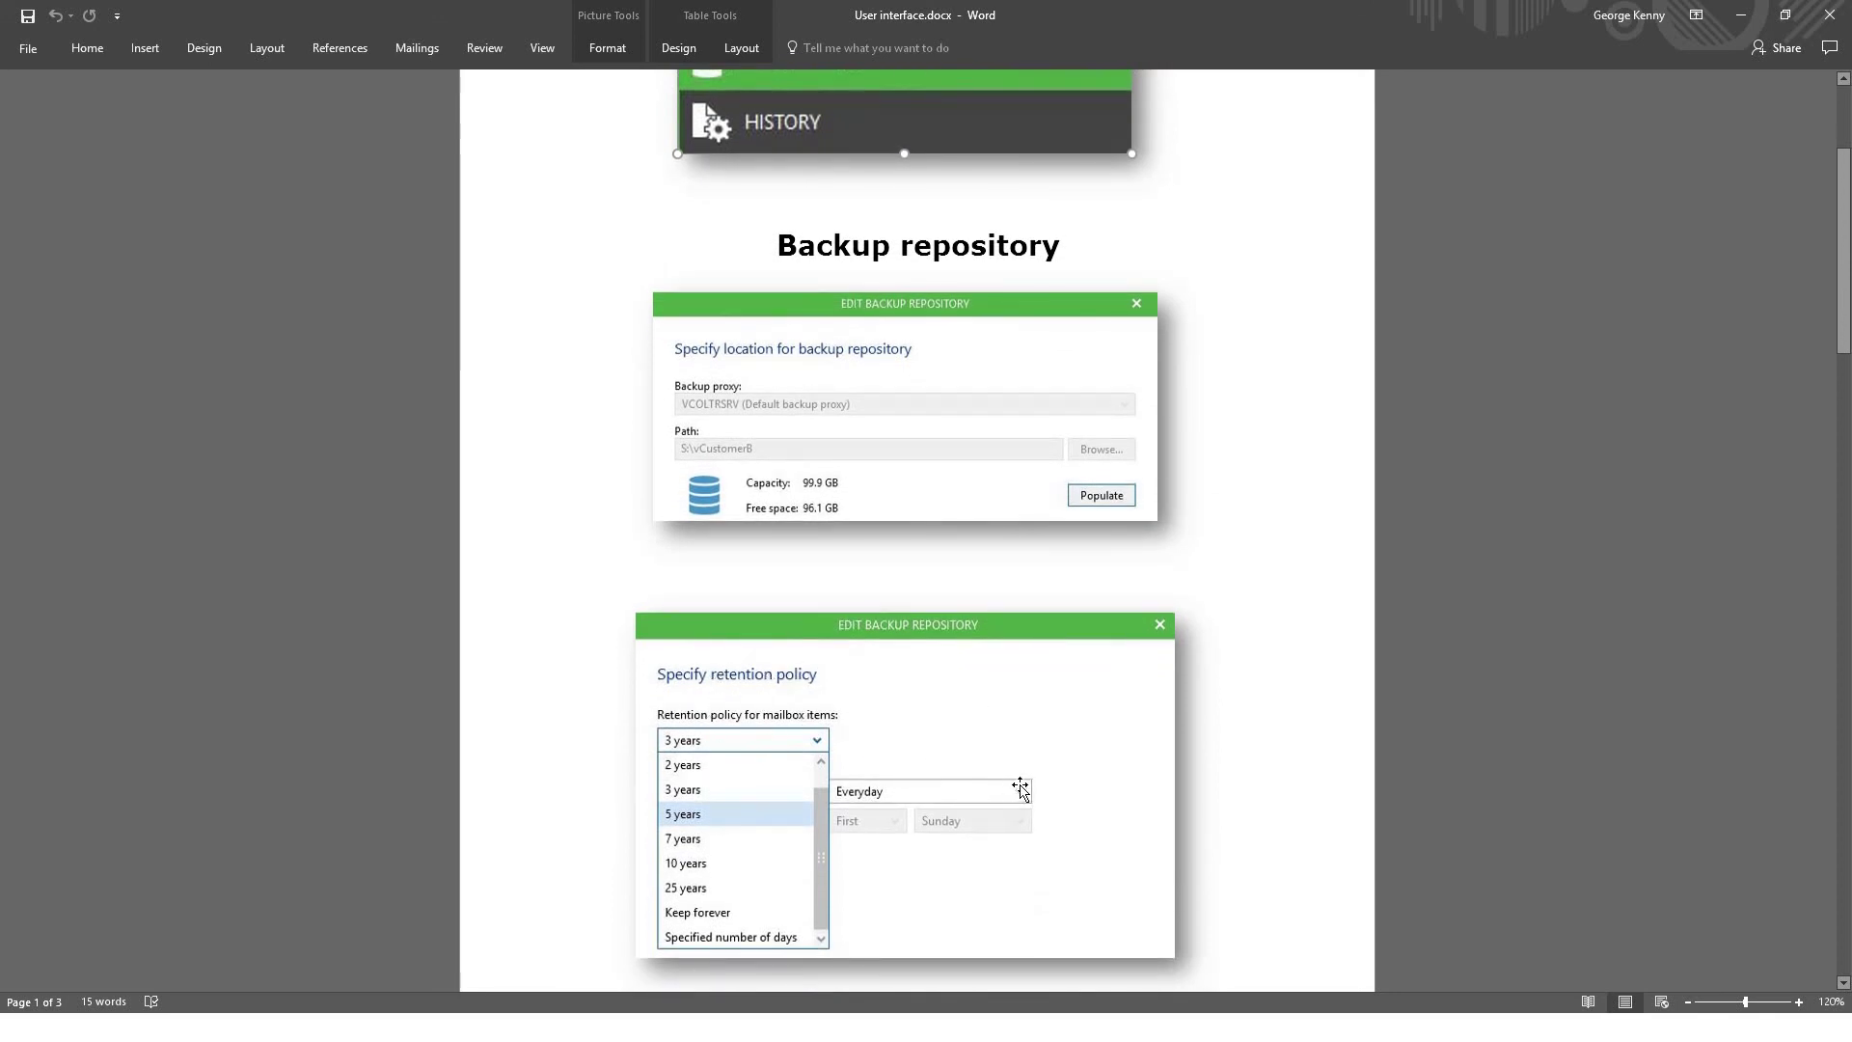
{"action": "scroll", "coordinate": [1013, 786], "scroll_direction": "down", "scroll_amount": 3}
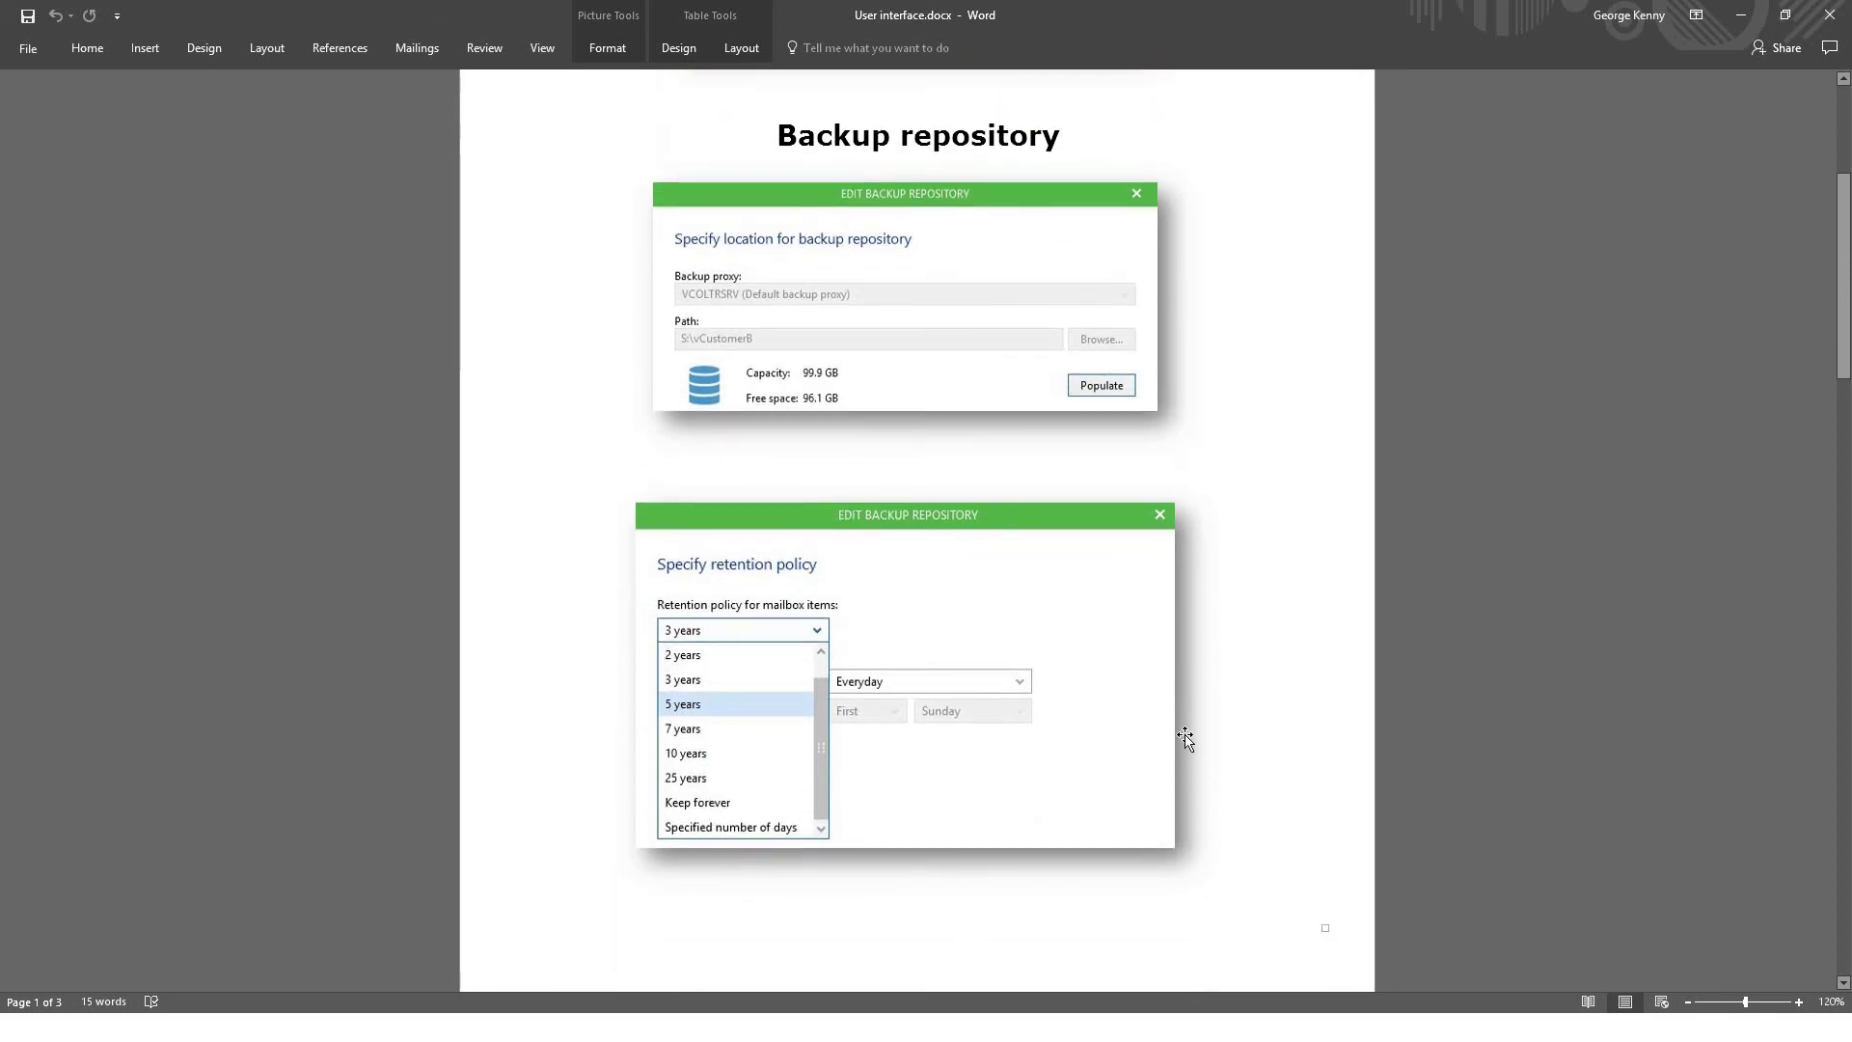
{"action": "scroll", "coordinate": [1191, 762], "scroll_direction": "down", "scroll_amount": 3}
{"action": "scroll", "coordinate": [1194, 769], "scroll_direction": "down", "scroll_amount": 20}
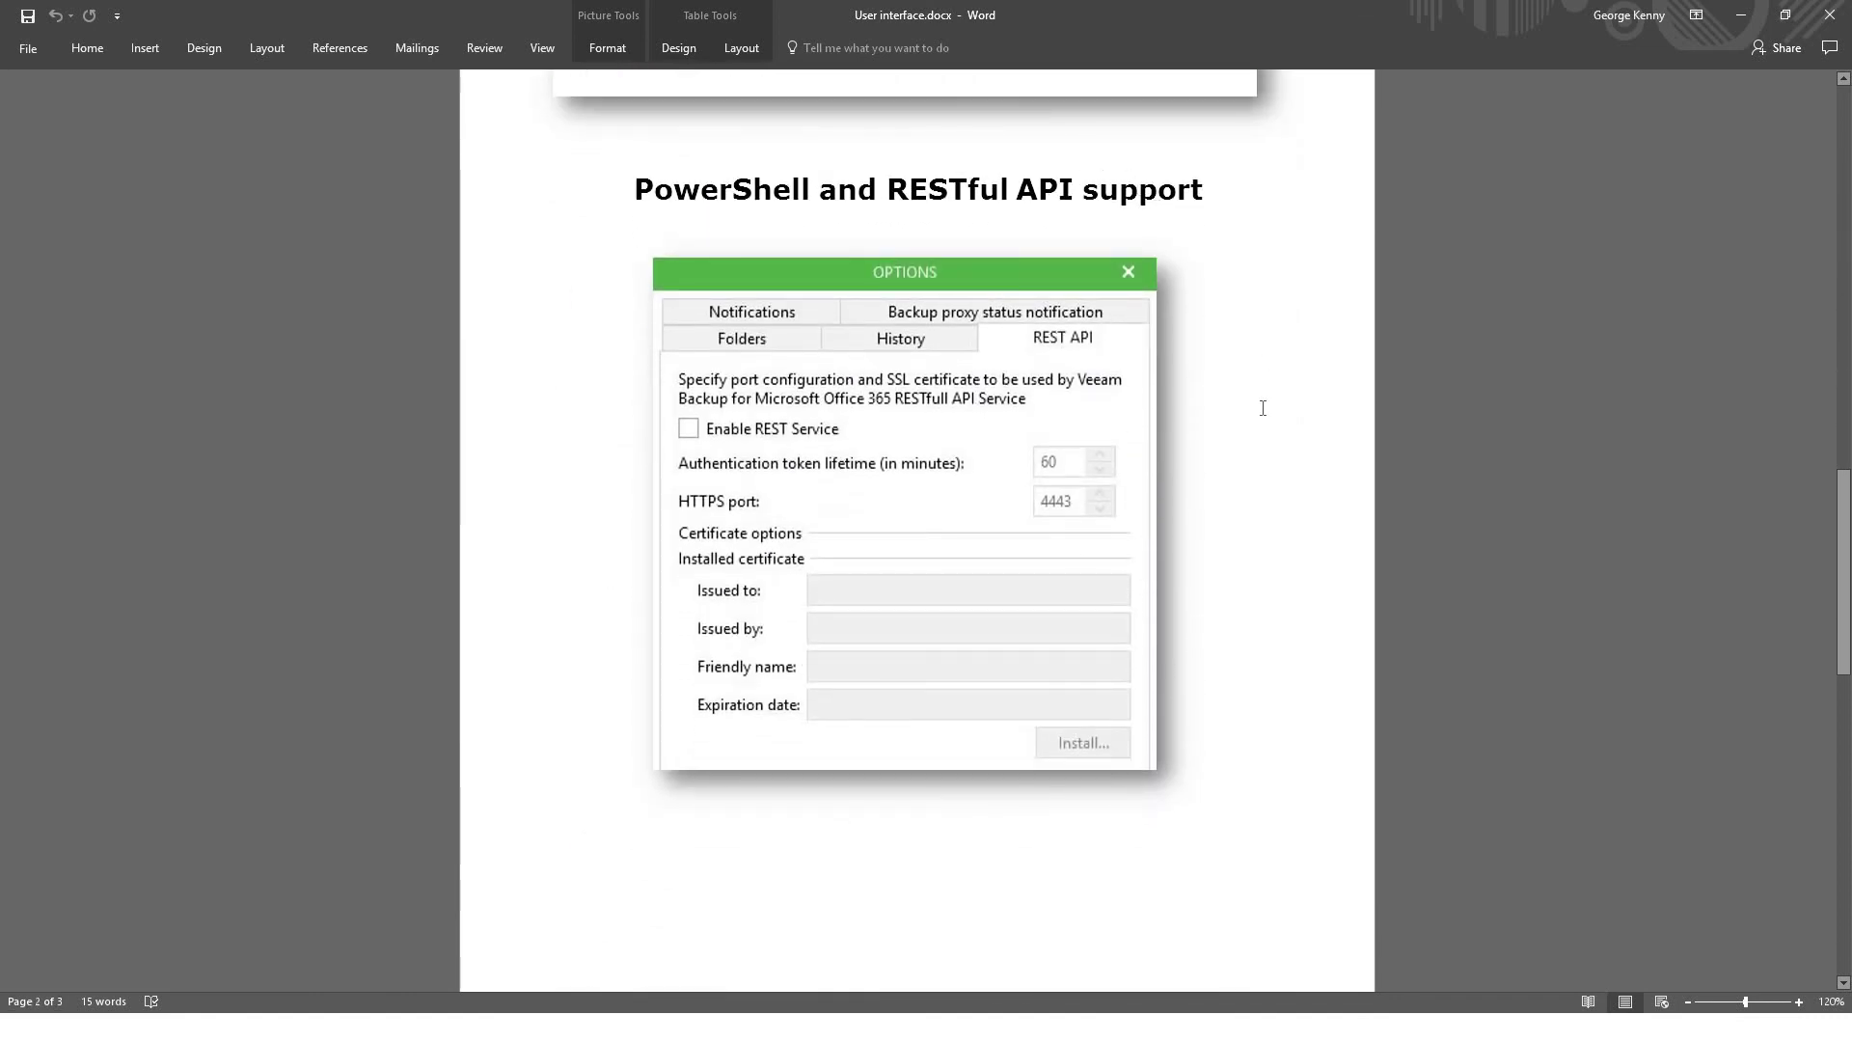
{"action": "scroll", "coordinate": [1226, 529], "scroll_direction": "down", "scroll_amount": 1}
{"action": "scroll", "coordinate": [1228, 517], "scroll_direction": "down", "scroll_amount": 18}
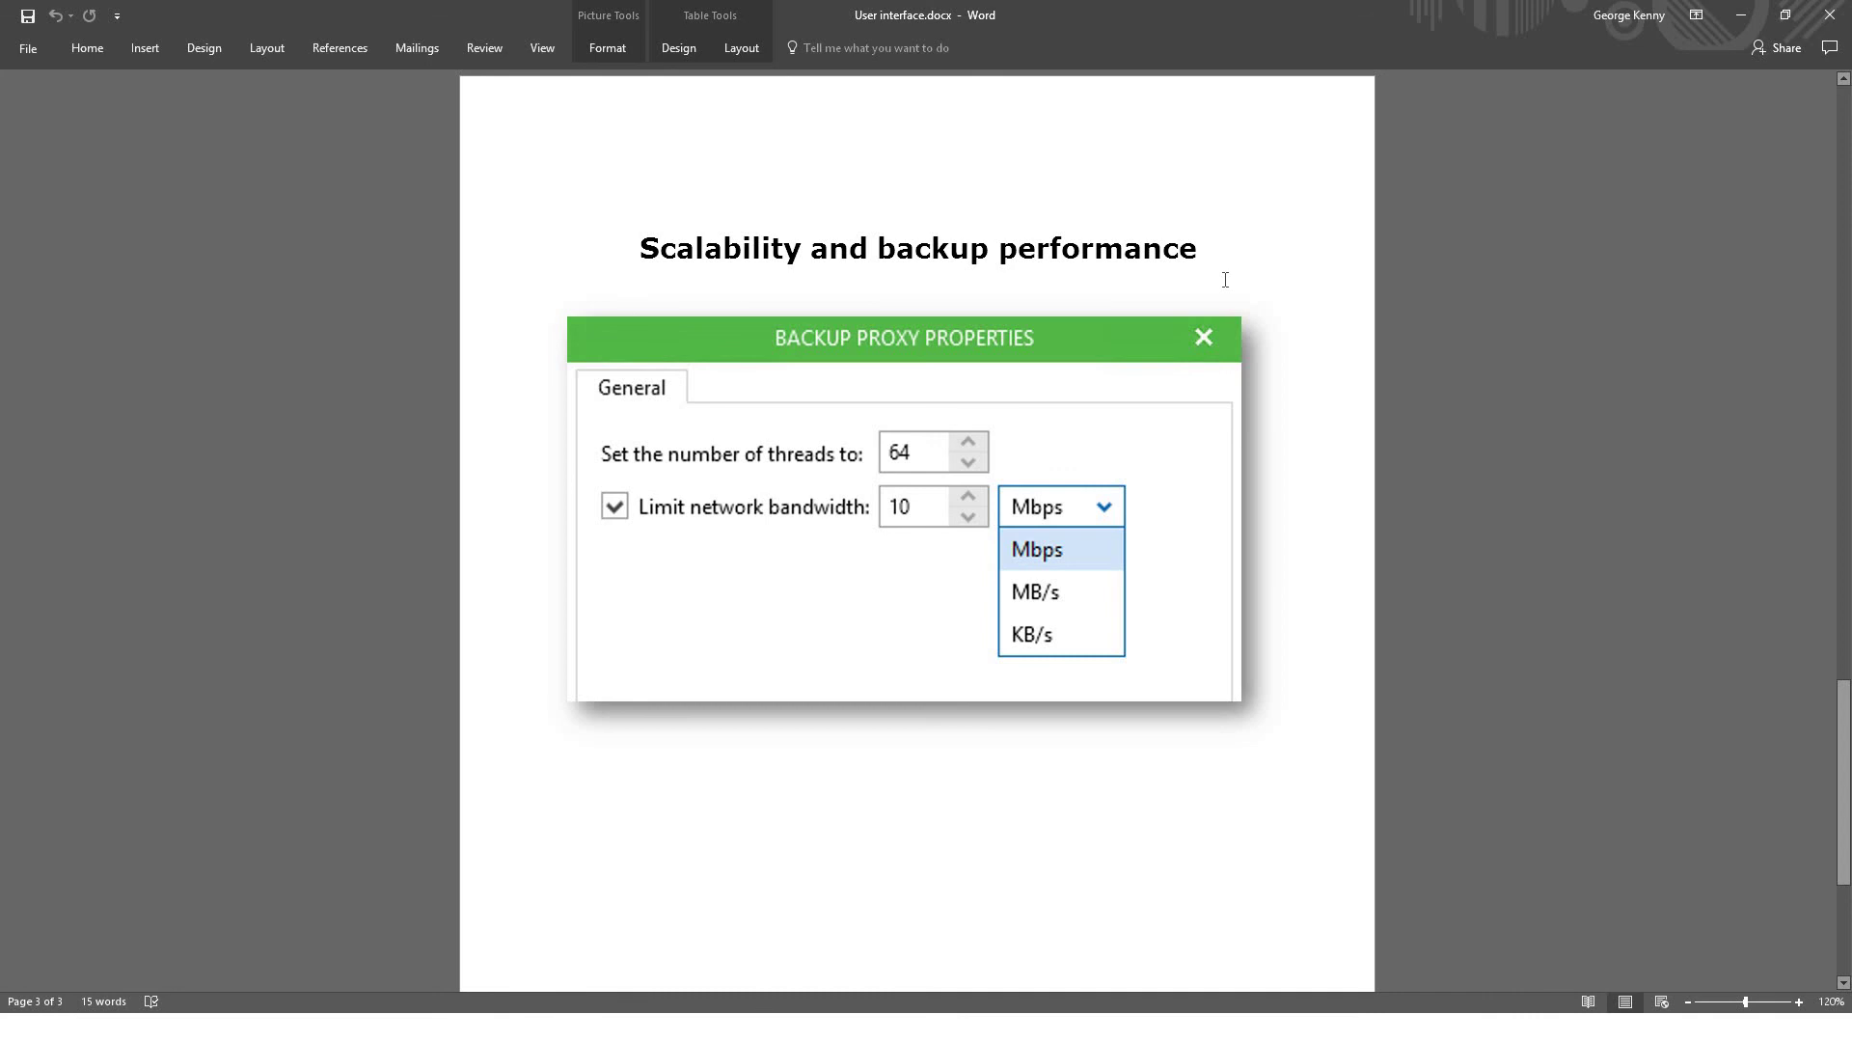
{"action": "scroll", "coordinate": [1292, 359], "scroll_direction": "down", "scroll_amount": 4}
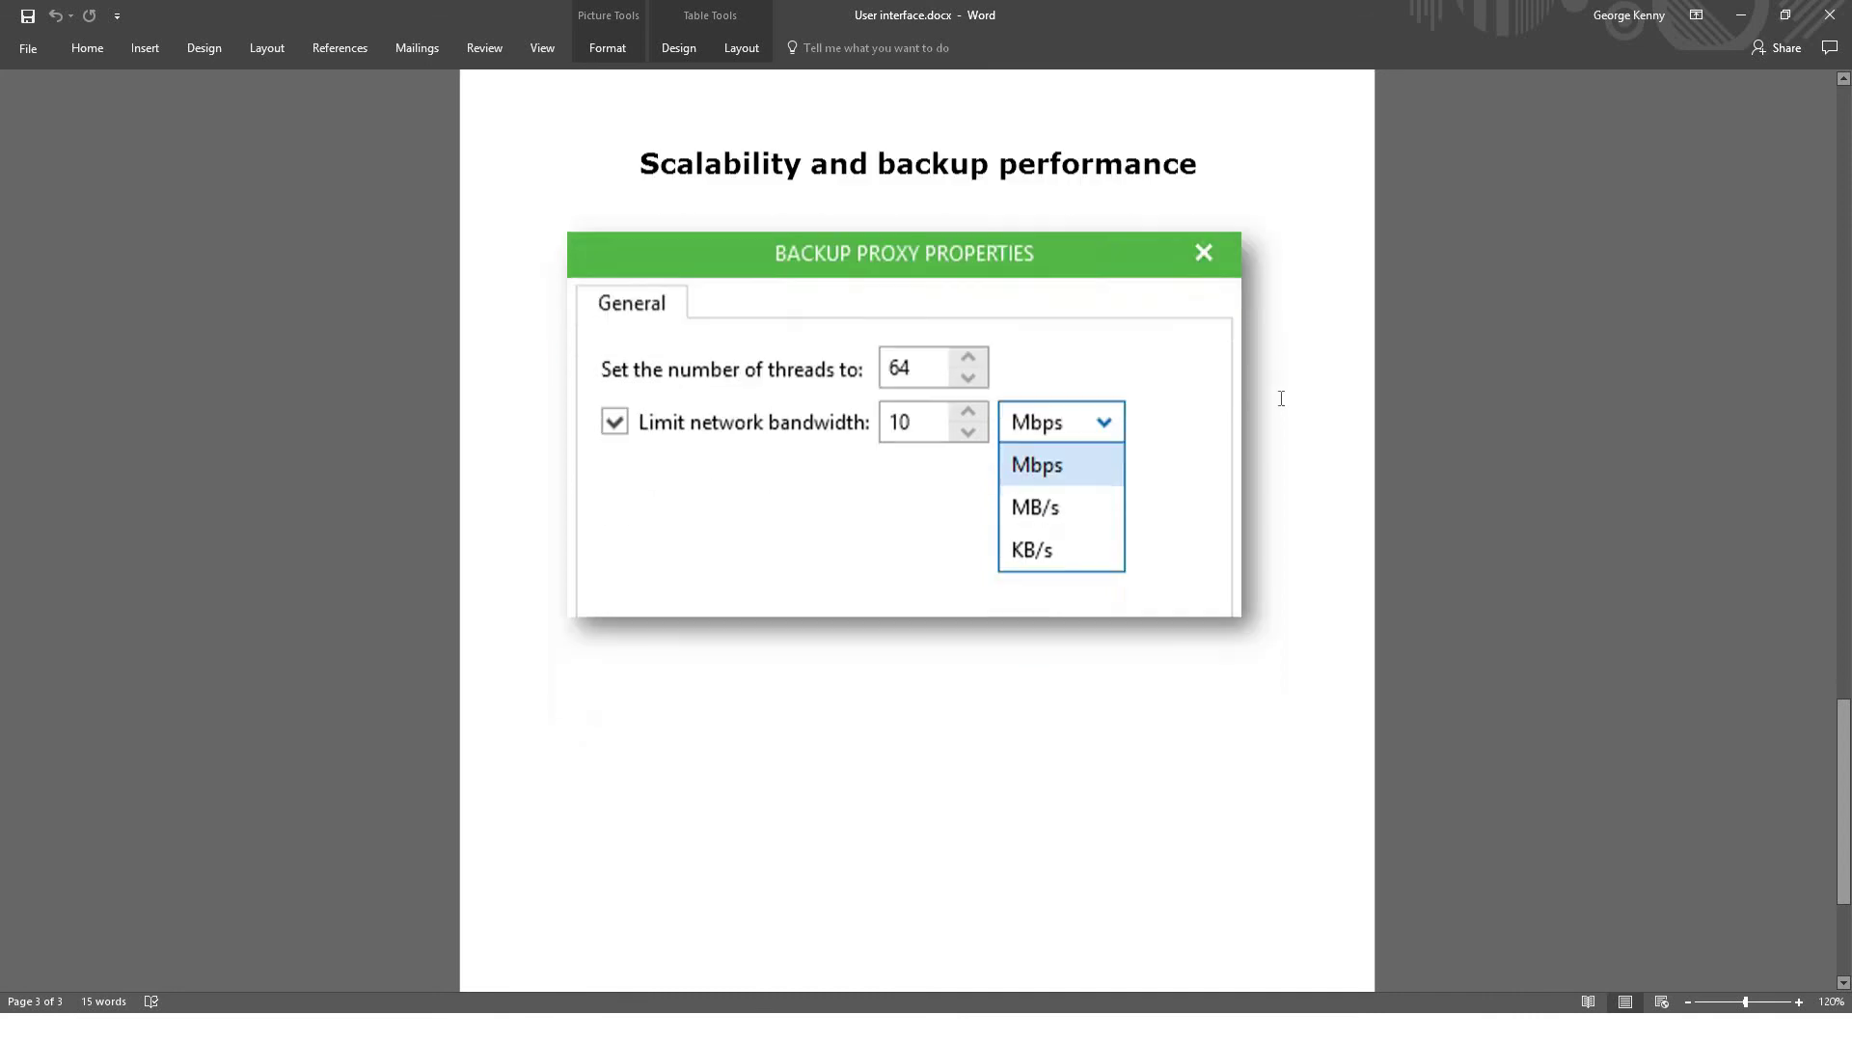
{"action": "scroll", "coordinate": [1272, 451], "scroll_direction": "up", "scroll_amount": 5}
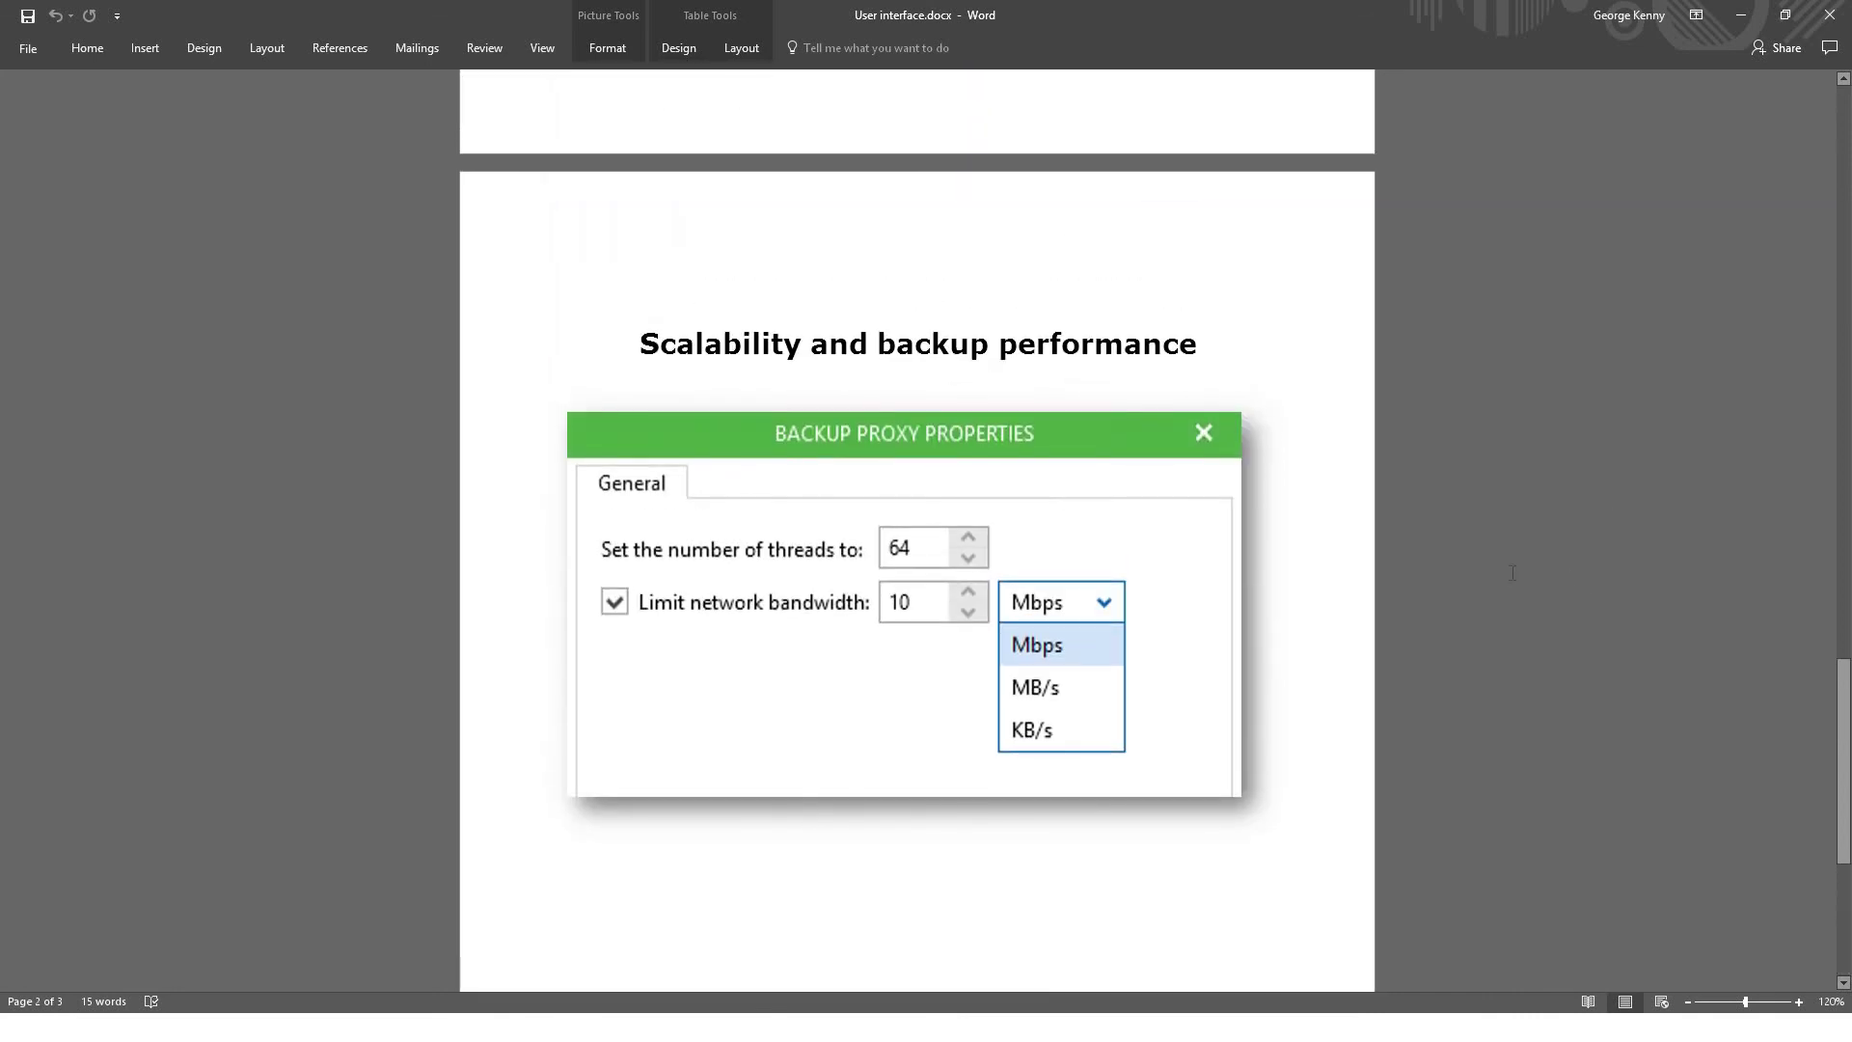